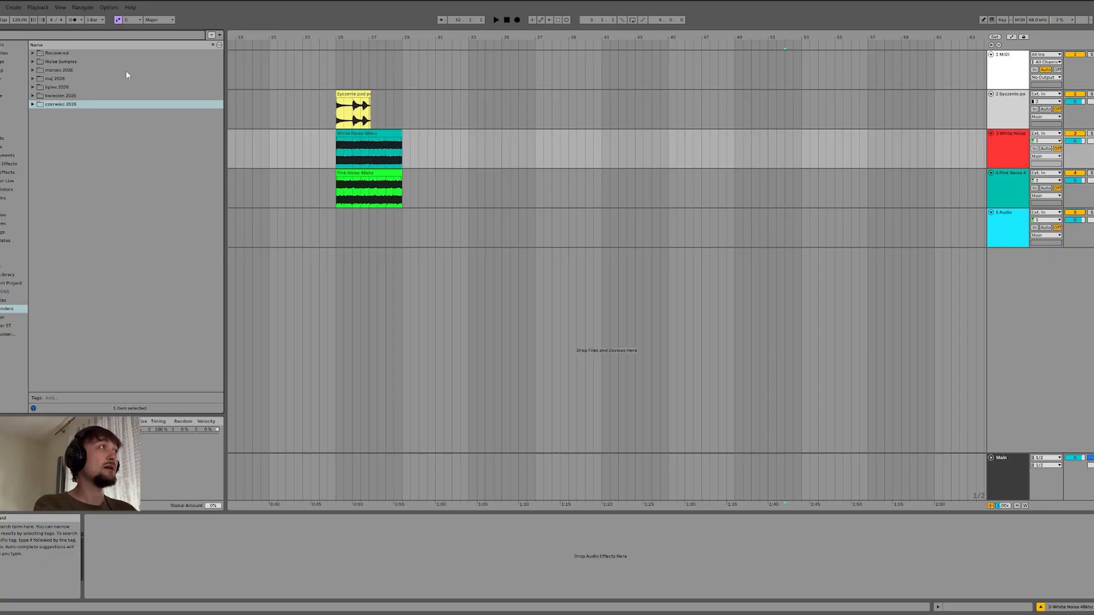
# Step: Find kick in the browser, load the Kick 3 instrument onto a new track and open its plug-in window
pyautogui.click(56, 102)
pyautogui.moveTo(55, 98); pyautogui.dragTo(425, 213)
pyautogui.click(118, 35)
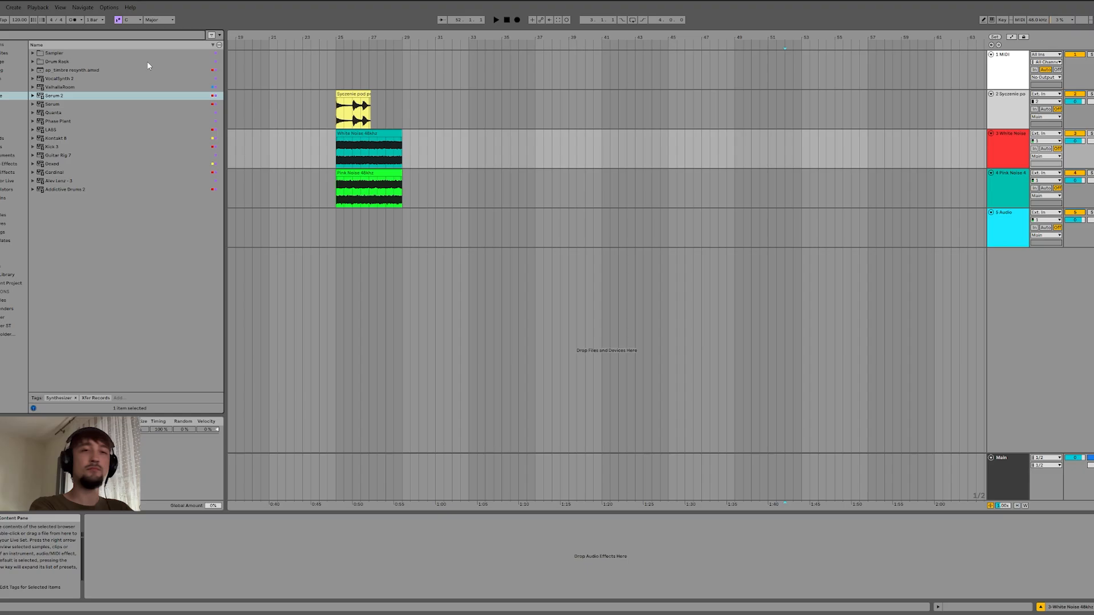
pyautogui.write('kick')
pyautogui.press('Down')
pyautogui.press('Return')
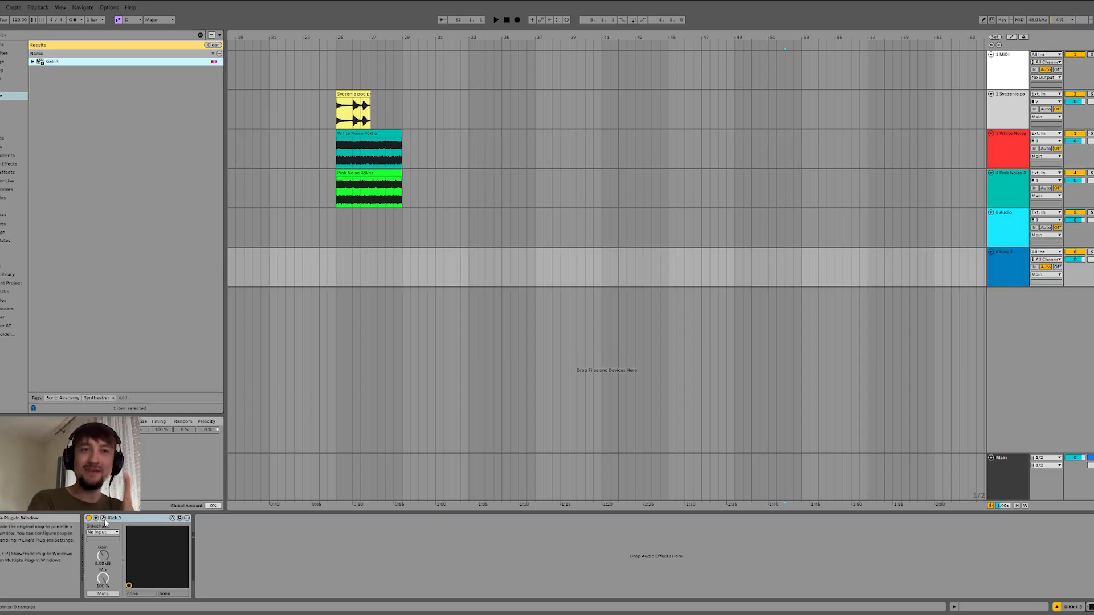
pyautogui.click(103, 518)
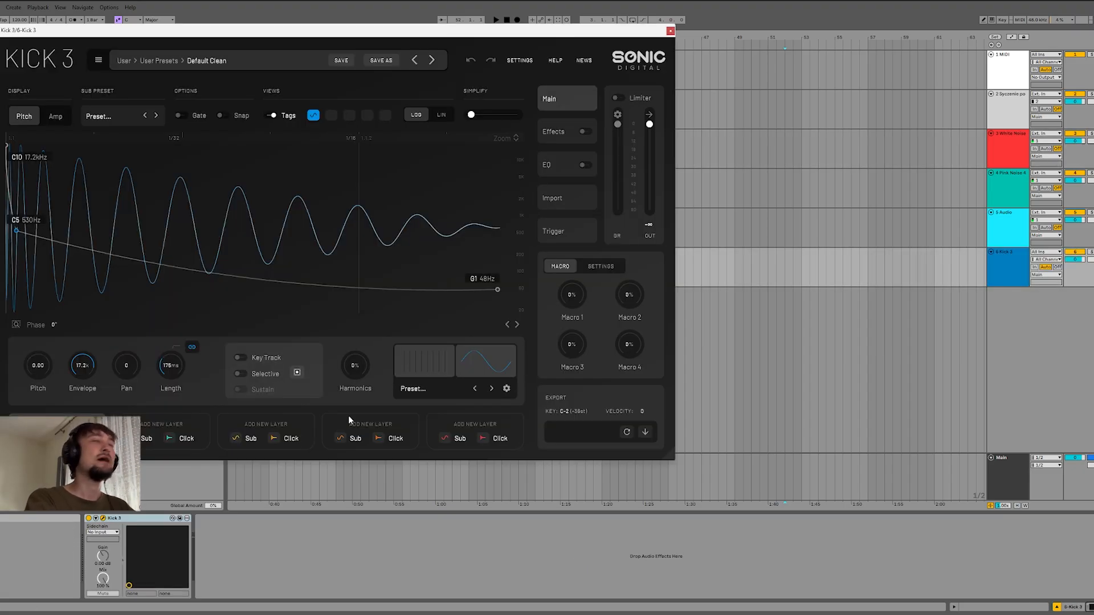
pyautogui.moveTo(320, 31); pyautogui.dragTo(470, 65)
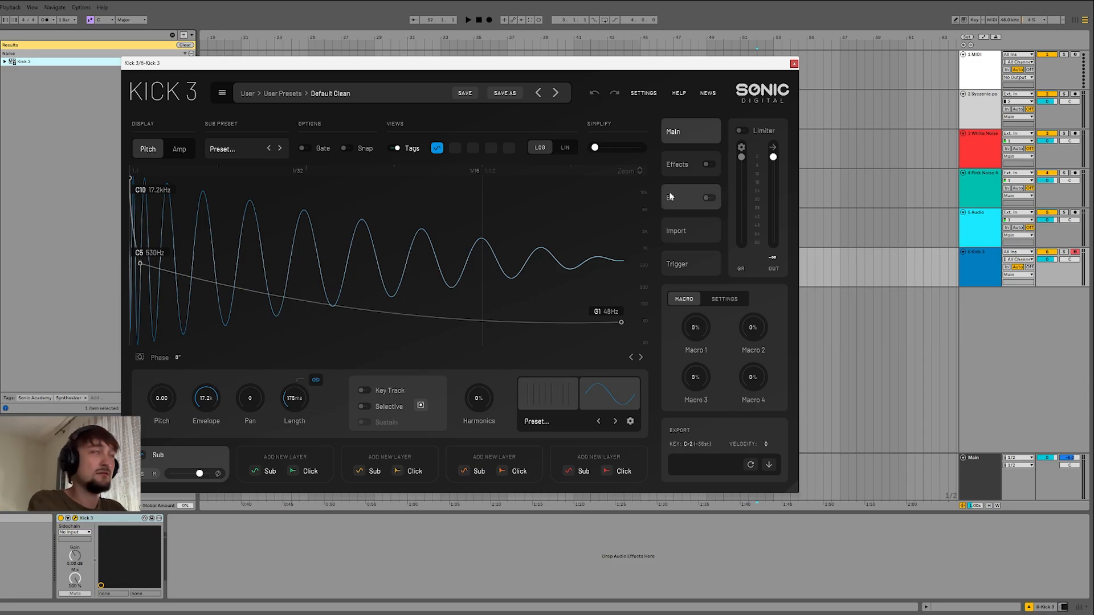
pyautogui.moveTo(700, 68); pyautogui.dragTo(724, 67)
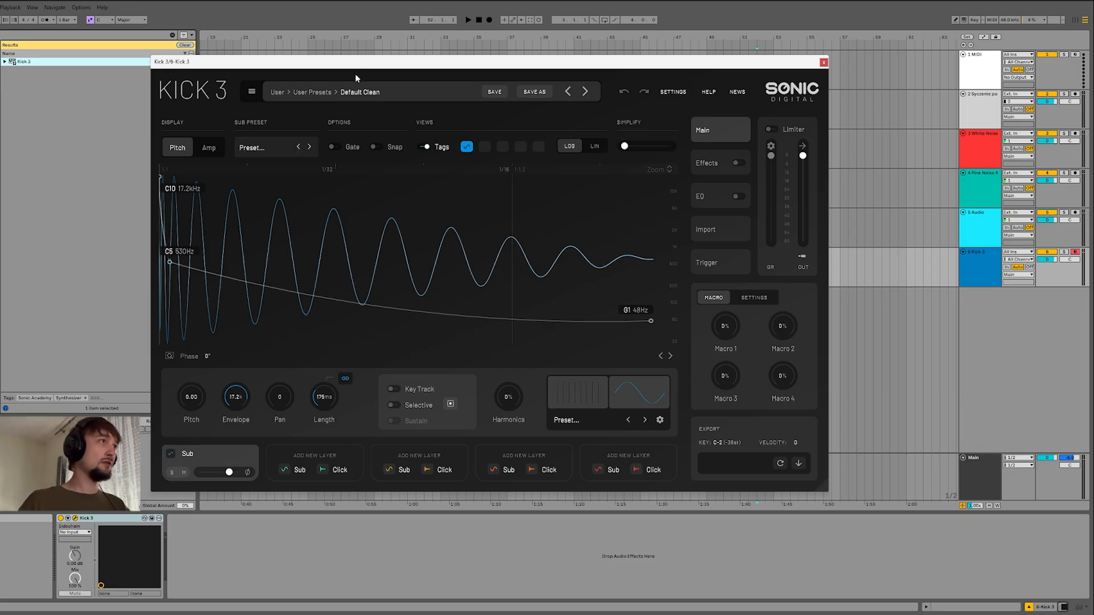
# Step: Turn on Snap and shape the Sub pitch envelope to start at about 19.9 kHz and drop to about 219 Hz
pyautogui.moveTo(346, 65); pyautogui.dragTo(457, 93)
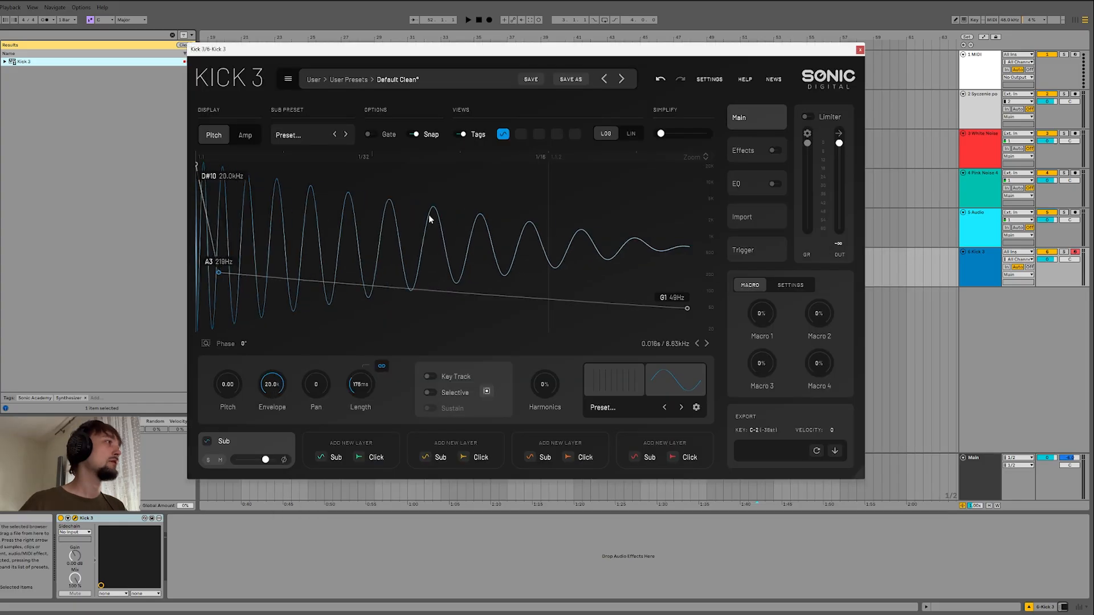
pyautogui.moveTo(316, 54); pyautogui.dragTo(462, 49)
pyautogui.moveTo(343, 160)
pyautogui.mouseDown()
pyautogui.moveTo(340, 170)
pyautogui.moveTo(332, 150)
pyautogui.moveTo(342, 157)
pyautogui.mouseUp()
pyautogui.moveTo(354, 202); pyautogui.dragTo(350, 271)
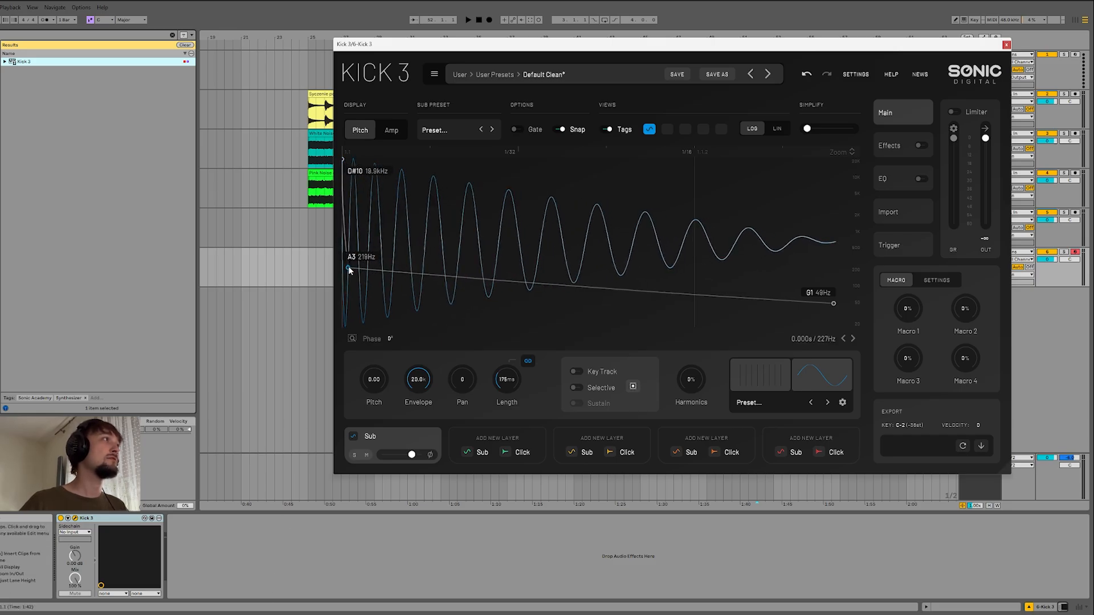
# Step: Shorten the Sub to about 50 ms and add an amp envelope point holding the level at about 0.98 before the final drop
pyautogui.click(392, 130)
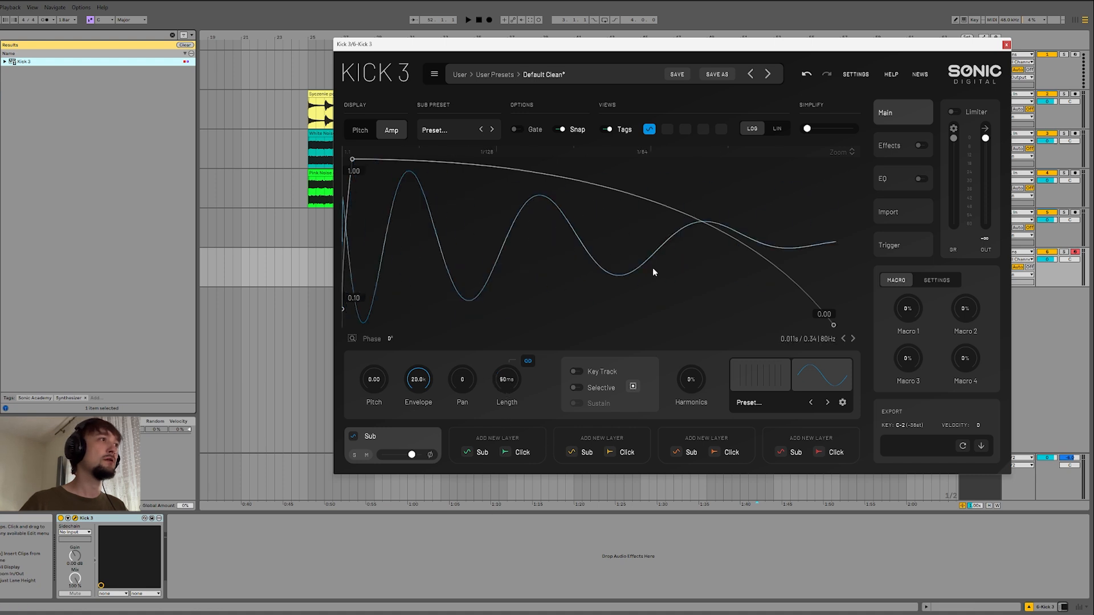
pyautogui.click(360, 130)
pyautogui.click(391, 130)
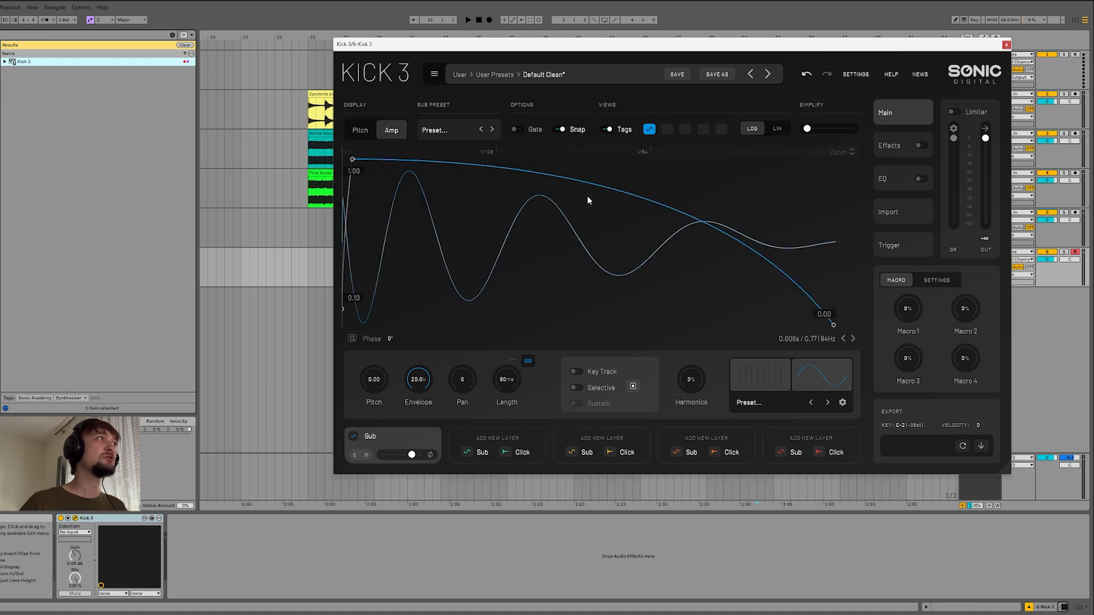
pyautogui.doubleClick(480, 166)
pyautogui.moveTo(481, 166); pyautogui.dragTo(610, 159)
pyautogui.moveTo(700, 172); pyautogui.dragTo(654, 282)
pyautogui.moveTo(610, 159); pyautogui.dragTo(703, 166)
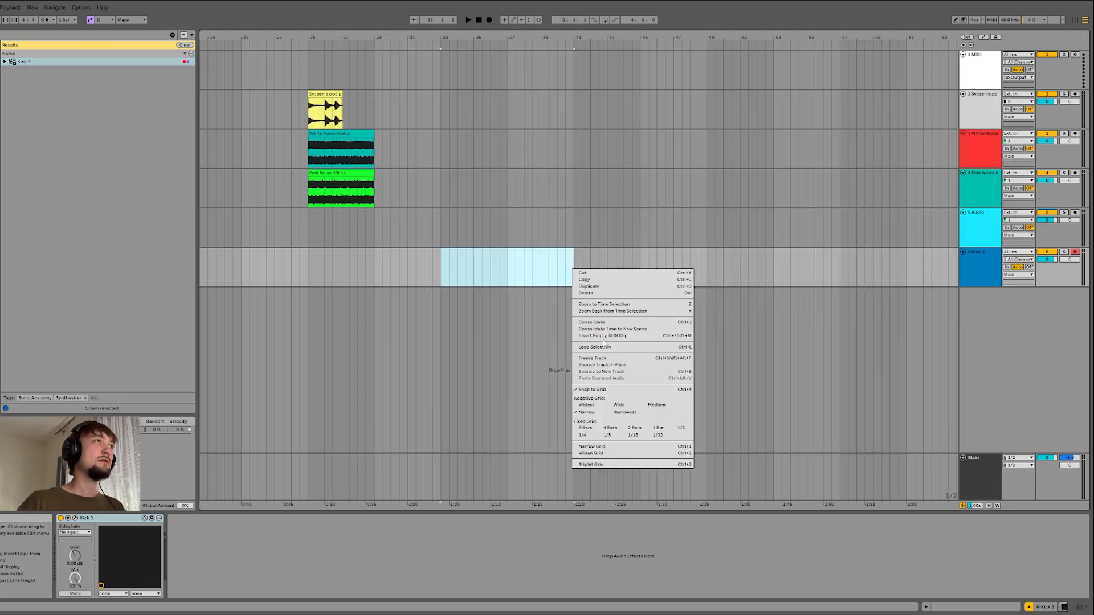
# Step: Insert a MIDI clip at bar 33 on the Kick 3 track, add notes on beats 2 and 4, and audition it
pyautogui.click(602, 336)
pyautogui.doubleClick(239, 561)
pyautogui.press('space')
pyautogui.moveTo(243, 561); pyautogui.dragTo(263, 559)
pyautogui.press('space')
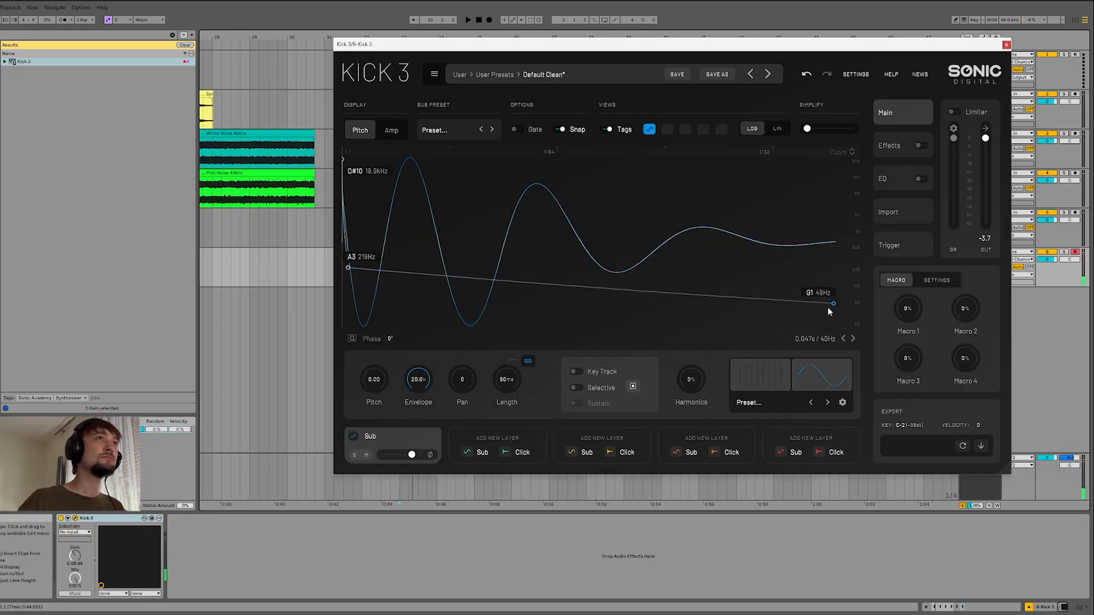
# Step: Raise the pitch envelope's end point to A3, about 220 Hz, so the tail stays flat
pyautogui.moveTo(827, 306); pyautogui.dragTo(850, 267)
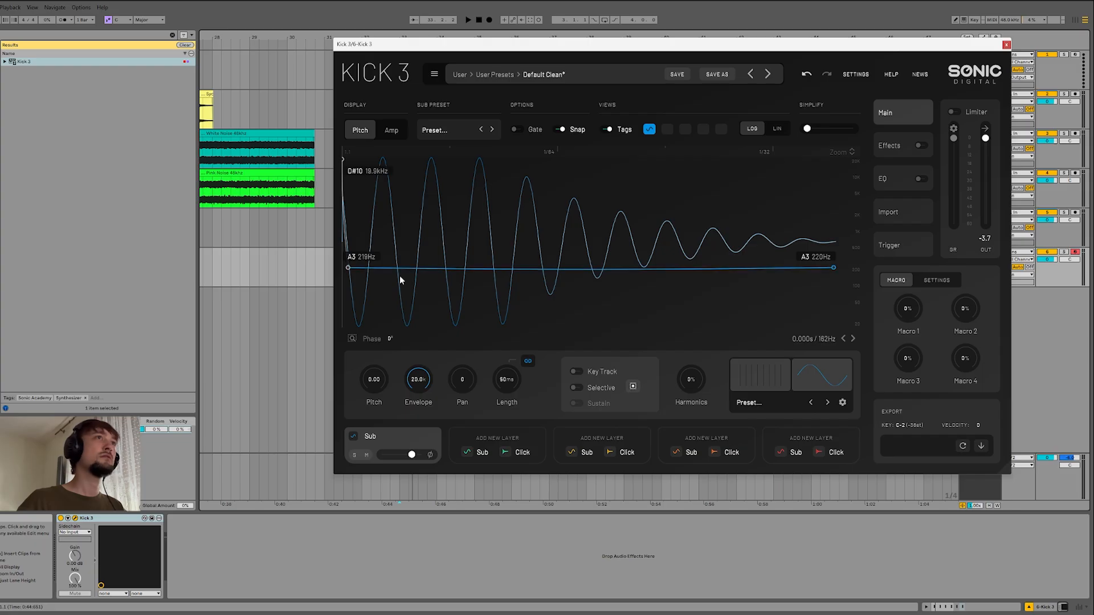
pyautogui.moveTo(349, 269); pyautogui.dragTo(348, 268)
# Step: Move the amp envelope's hold point earlier at level 1.00 and add a decay point at level 0.00 before the end
pyautogui.click(391, 130)
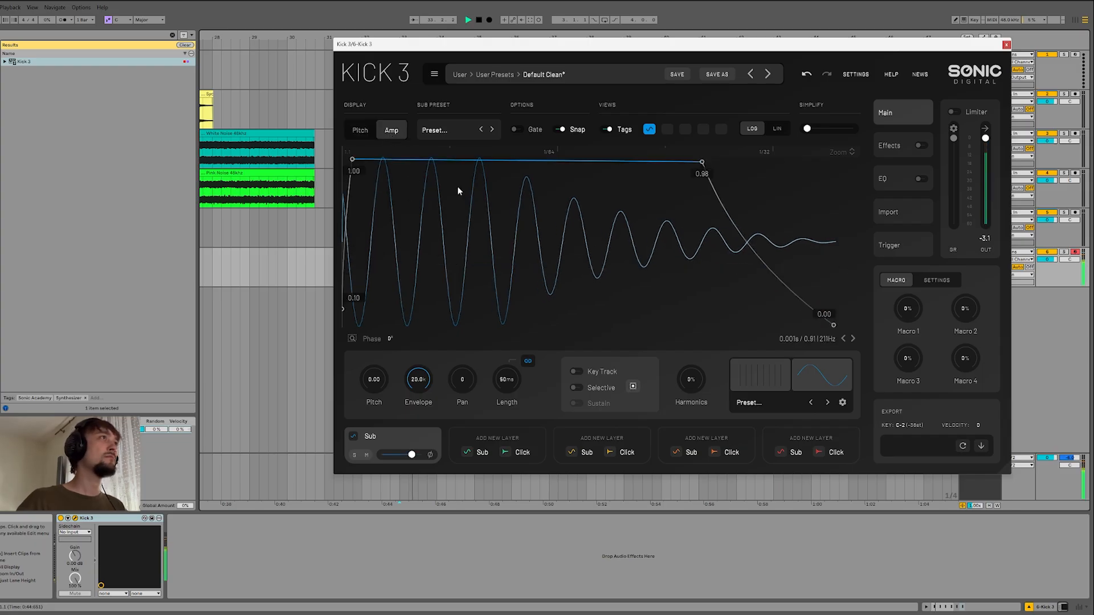
pyautogui.press('space')
pyautogui.moveTo(702, 163); pyautogui.dragTo(601, 159)
pyautogui.doubleClick(642, 275)
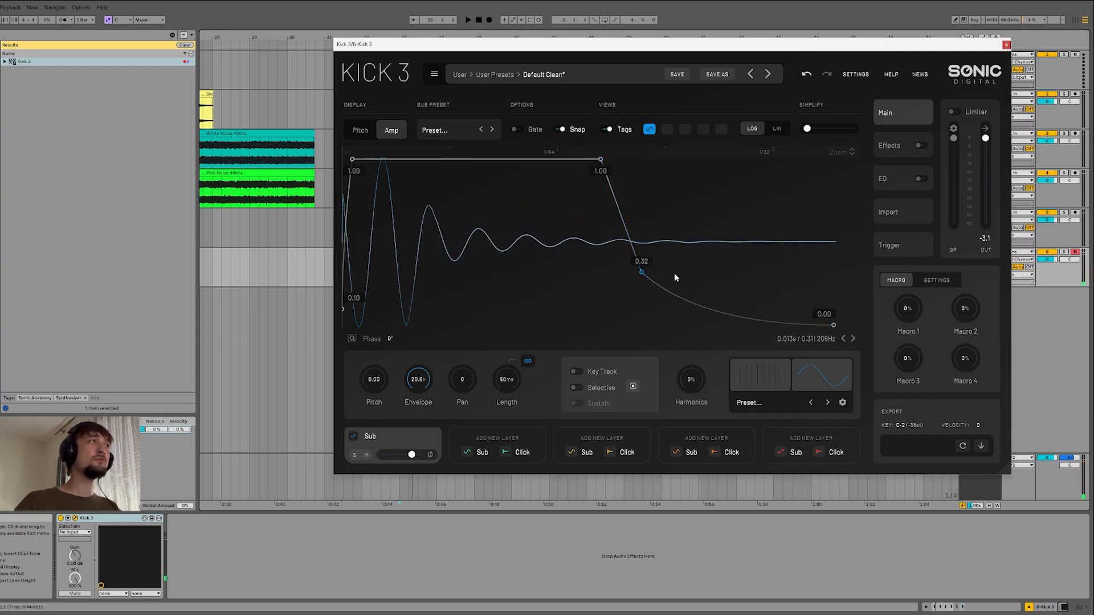
pyautogui.moveTo(641, 272); pyautogui.dragTo(675, 378)
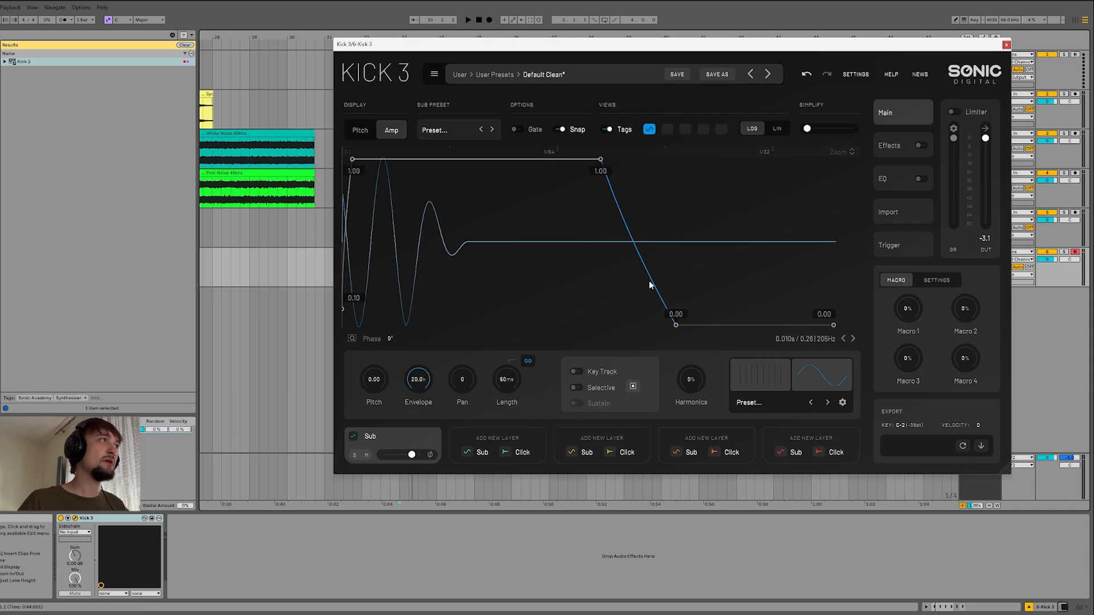
pyautogui.moveTo(676, 324); pyautogui.dragTo(712, 336)
# Step: Bend the amp envelope's decay segment inward and shift the end of the hold slightly earlier
pyautogui.click(368, 133)
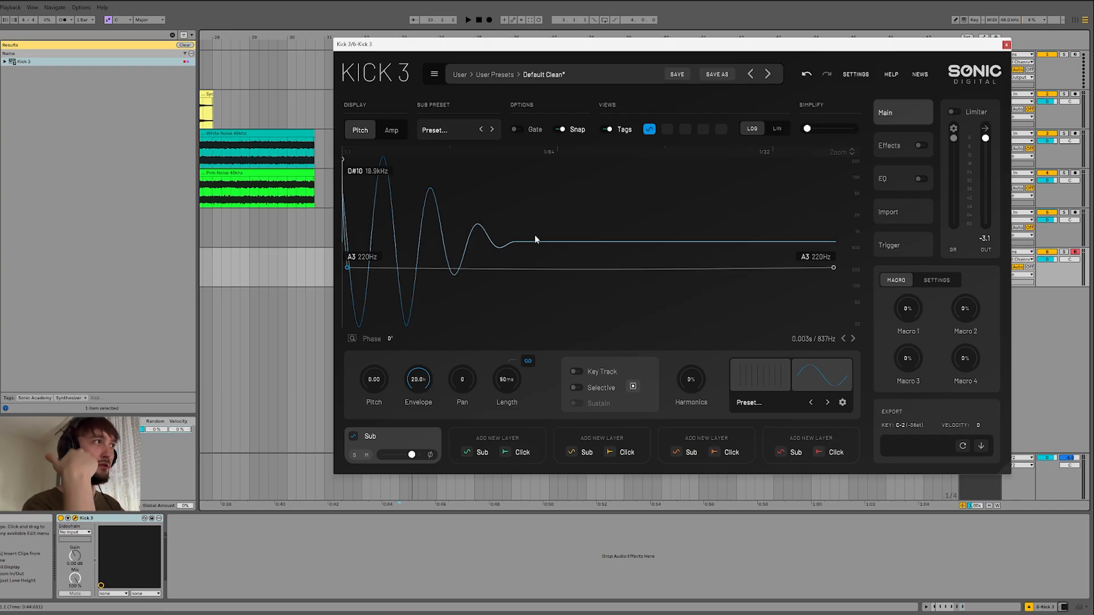
pyautogui.click(391, 130)
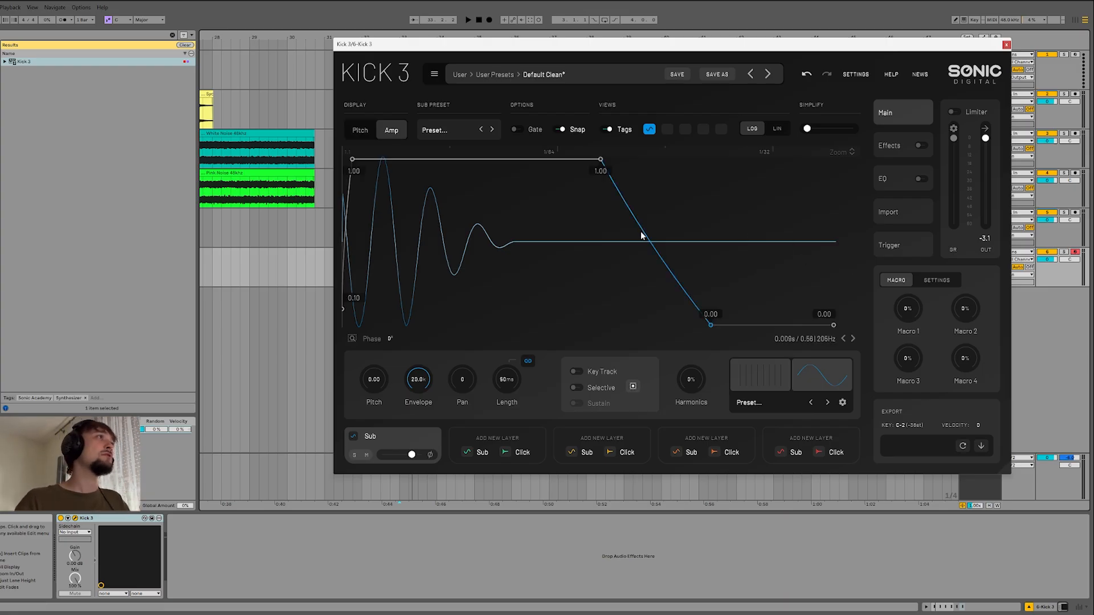
pyautogui.moveTo(642, 235); pyautogui.dragTo(659, 274)
pyautogui.moveTo(600, 161); pyautogui.dragTo(593, 161)
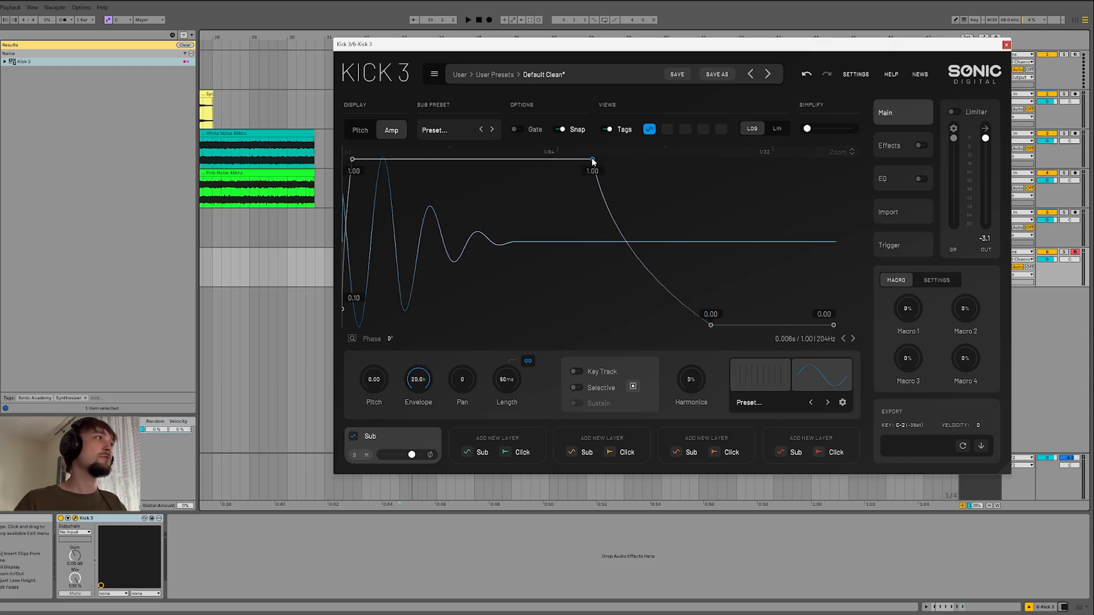
# Step: Move the Kick 3 window clear of the MIDI clip and pull the amp envelope's zero-level point earlier
pyautogui.click(360, 130)
pyautogui.moveTo(500, 50); pyautogui.dragTo(738, 192)
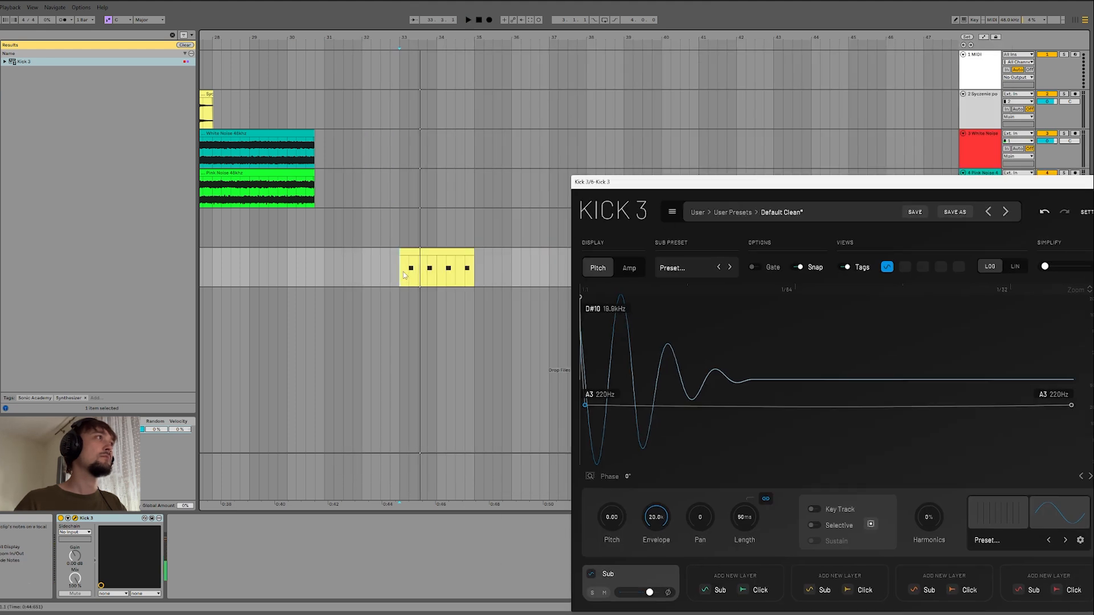
pyautogui.click(629, 267)
pyautogui.moveTo(956, 463); pyautogui.dragTo(899, 473)
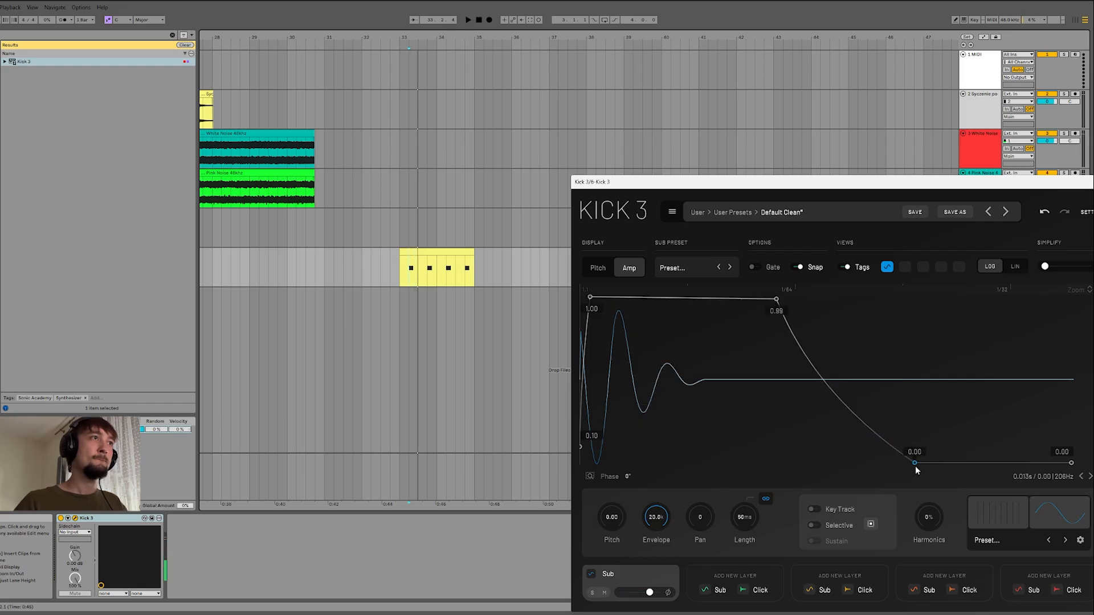
# Step: Add a pitch envelope point at about 214 Hz between the two A3 points and nudge the first A3 point slightly later
pyautogui.click(598, 268)
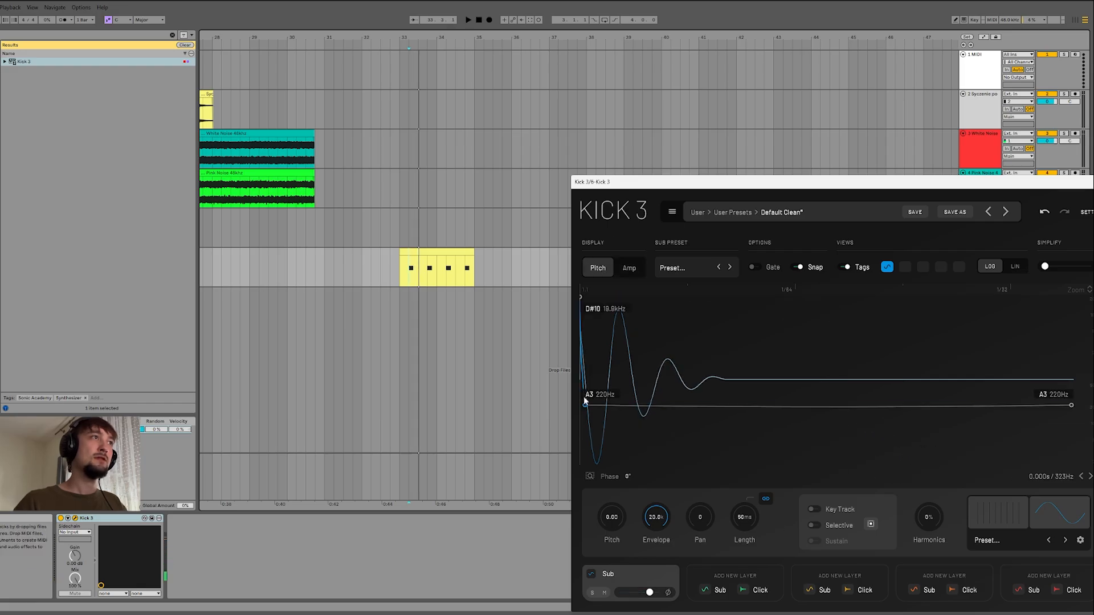
pyautogui.rightClick(1071, 406)
pyautogui.click(720, 401)
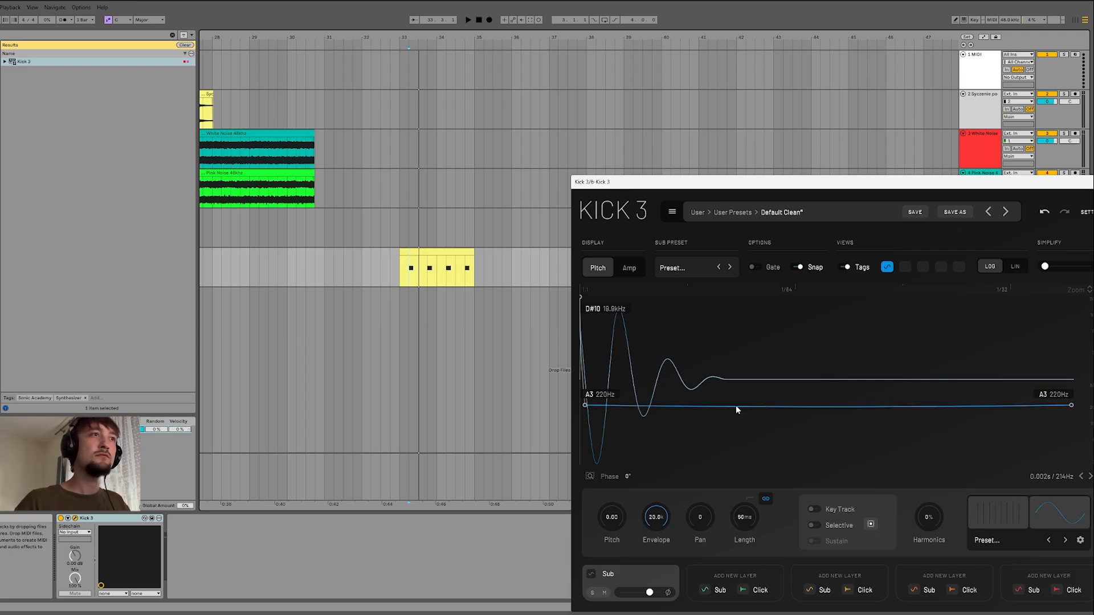
pyautogui.rightClick(736, 405)
pyautogui.click(763, 386)
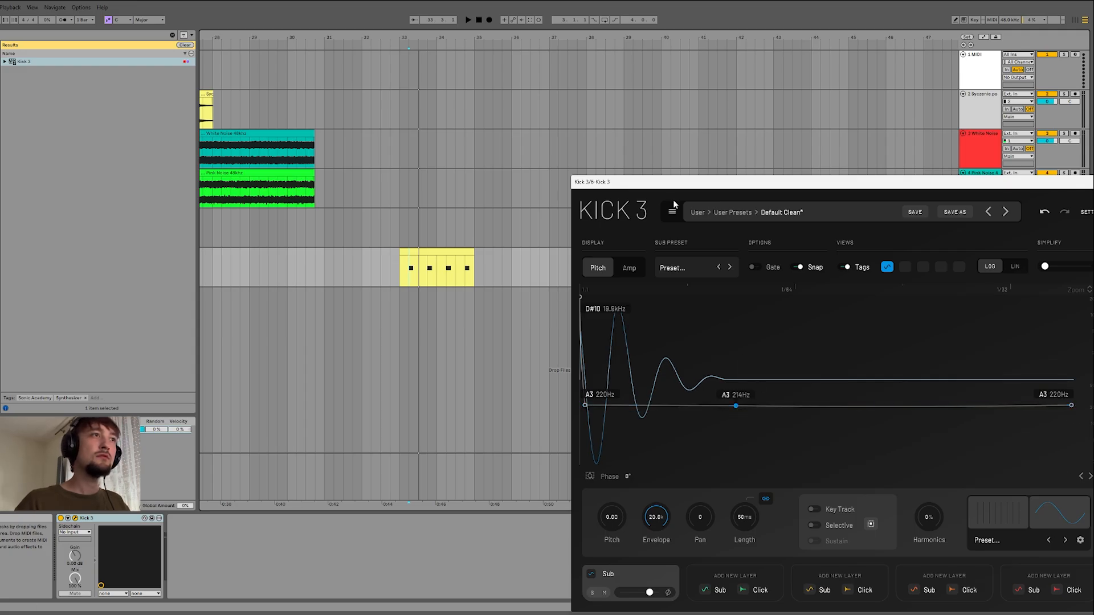
pyautogui.moveTo(674, 182); pyautogui.dragTo(630, 169)
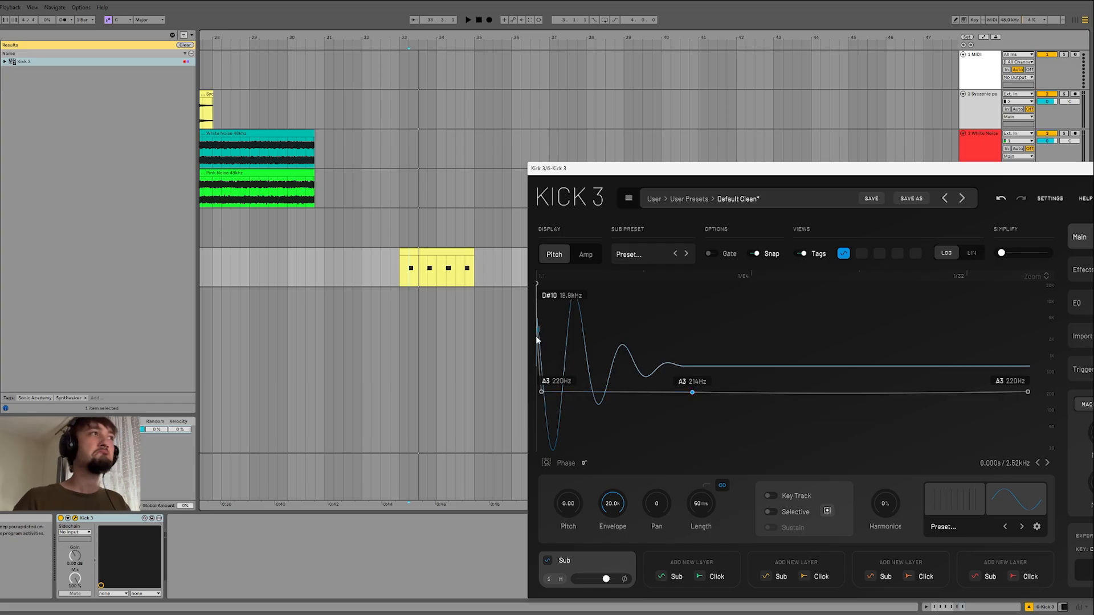
pyautogui.moveTo(545, 392); pyautogui.dragTo(547, 391)
# Step: Loop the one-beat section from 33.2 to 33.3 around the clip's first note and play it
pyautogui.press('space')
pyautogui.scroll(3, 411, 280)
pyautogui.press('space')
pyautogui.moveTo(408, 280); pyautogui.dragTo(430, 278)
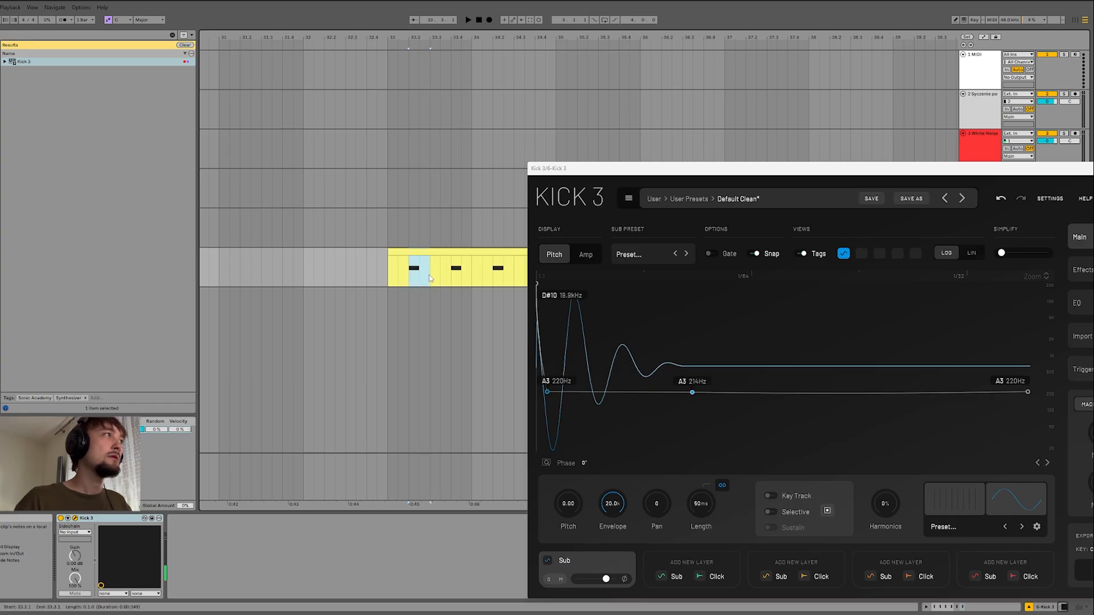
pyautogui.hotkey('ctrl', 'l')
pyautogui.press('space')
# Step: Move the first 220 Hz pitch point later and add a new point near the start at about 831 Hz
pyautogui.moveTo(547, 392); pyautogui.dragTo(668, 392)
pyautogui.doubleClick(536, 391)
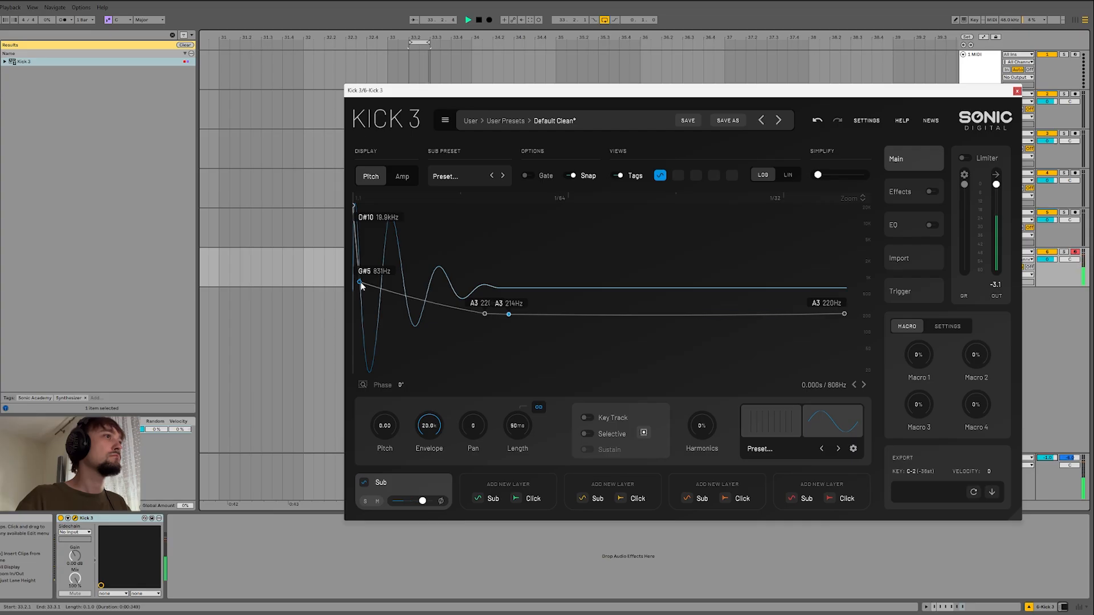
# Step: Raise the amp envelope's start level to about 0.31, stop playback and close the Kick 3 window
pyautogui.click(402, 176)
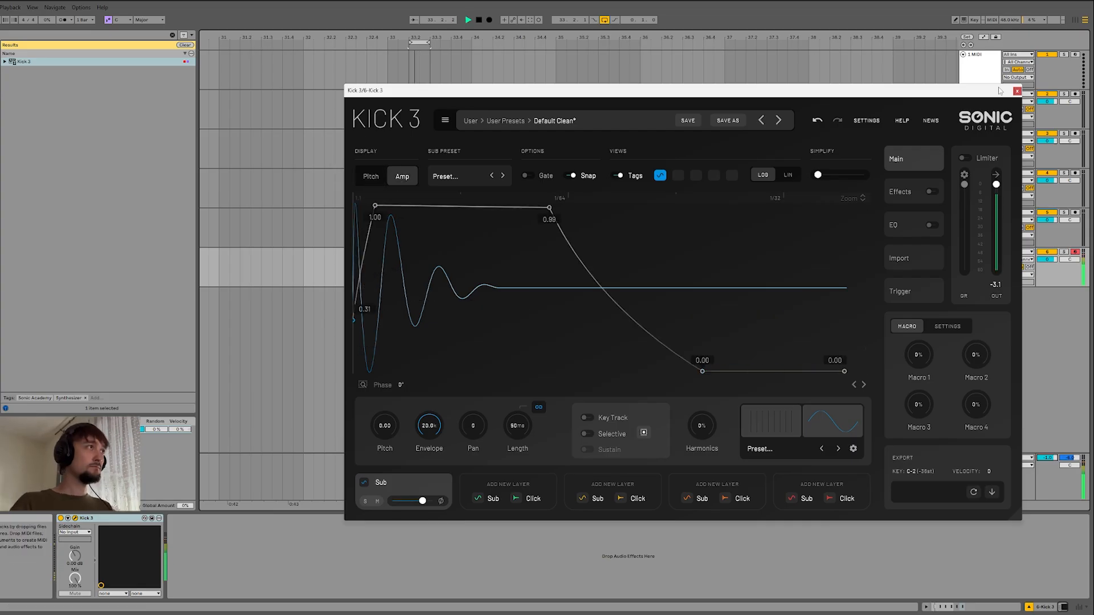
pyautogui.press('space')
pyautogui.click(1017, 91)
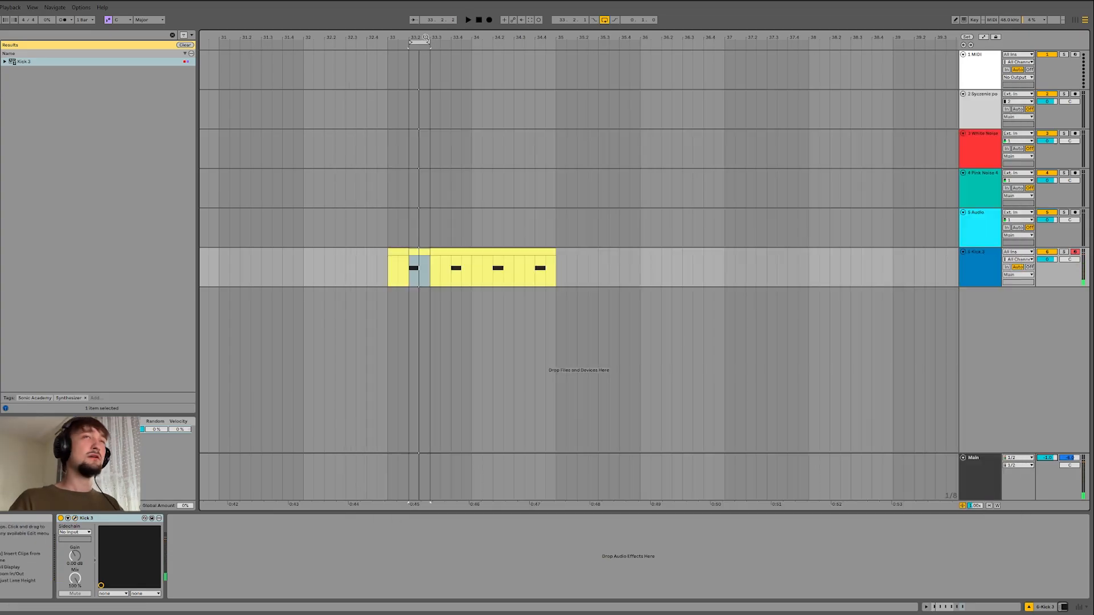
# Step: Group Kick 3 into an Instrument Rack and create a second, empty chain in it
pyautogui.scroll(3, 392, 277)
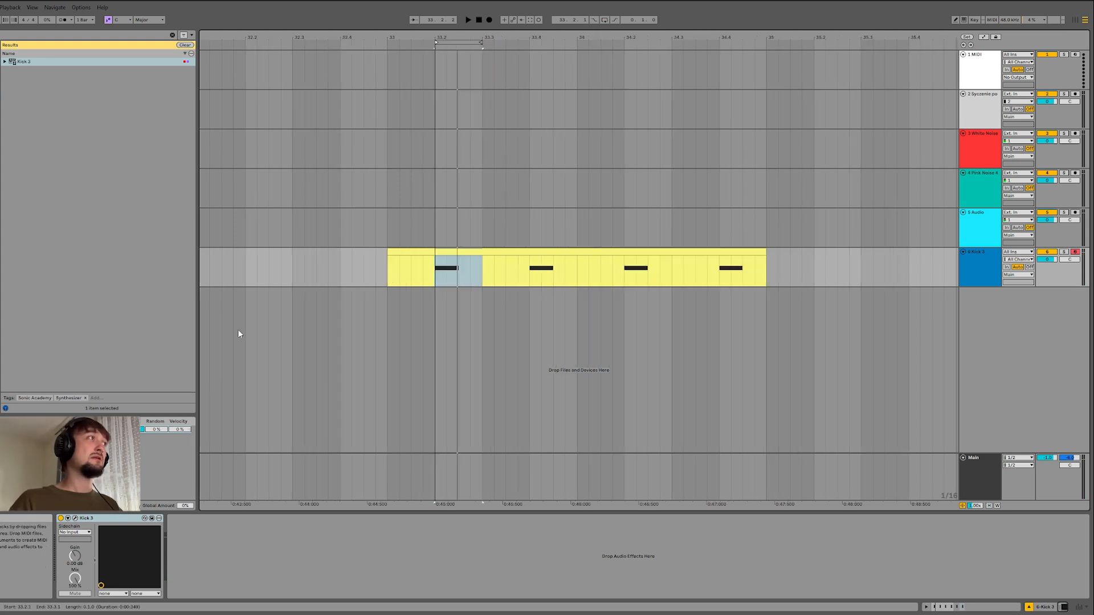
pyautogui.click(108, 518)
pyautogui.hotkey('ctrl', 'g')
pyautogui.click(62, 550)
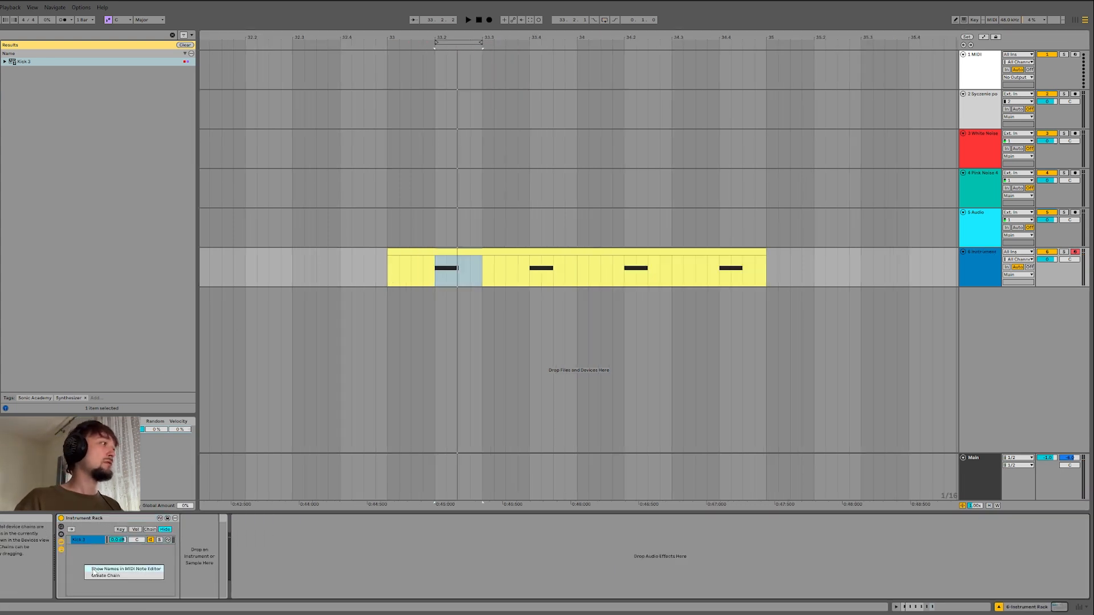
# Step: Search the browser for serum, load Serum 2 into the rack's empty chain and close its window
pyautogui.click(104, 36)
pyautogui.write('serum')
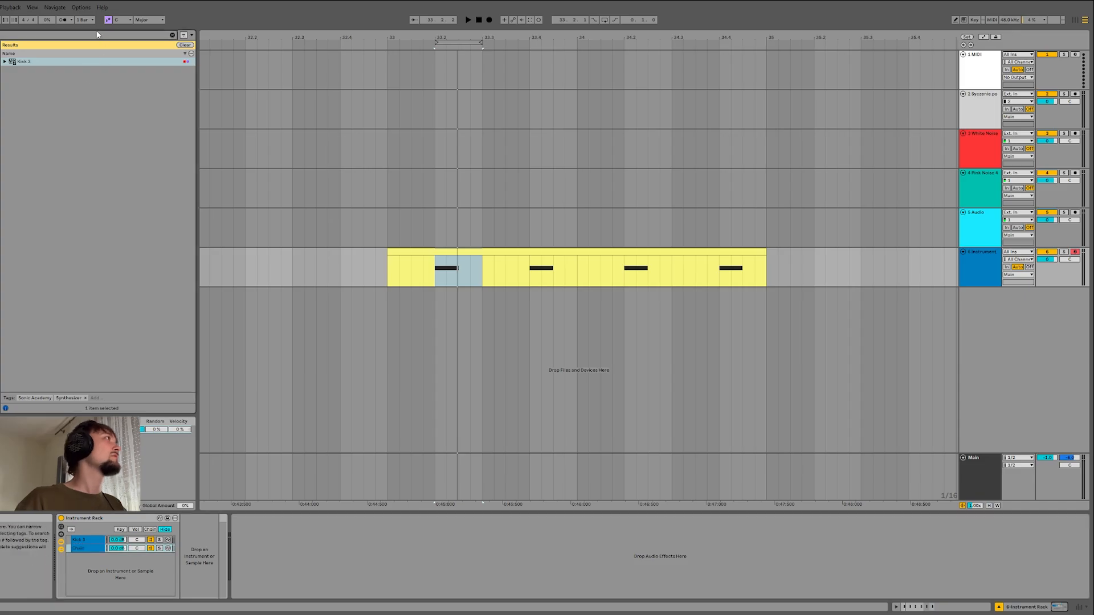
pyautogui.moveTo(26, 62); pyautogui.dragTo(80, 559)
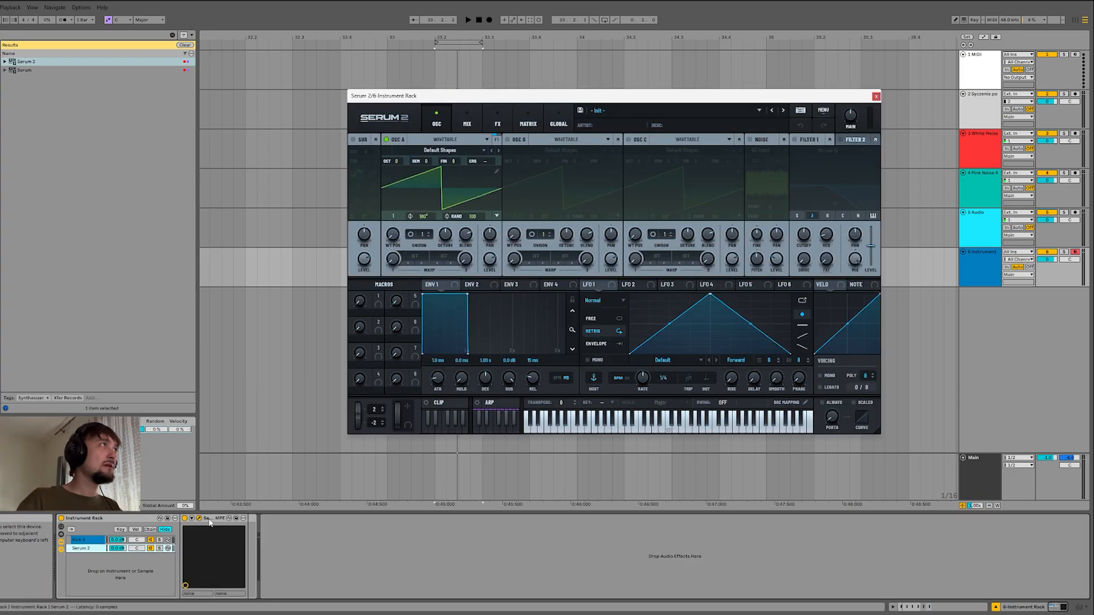
pyautogui.click(876, 96)
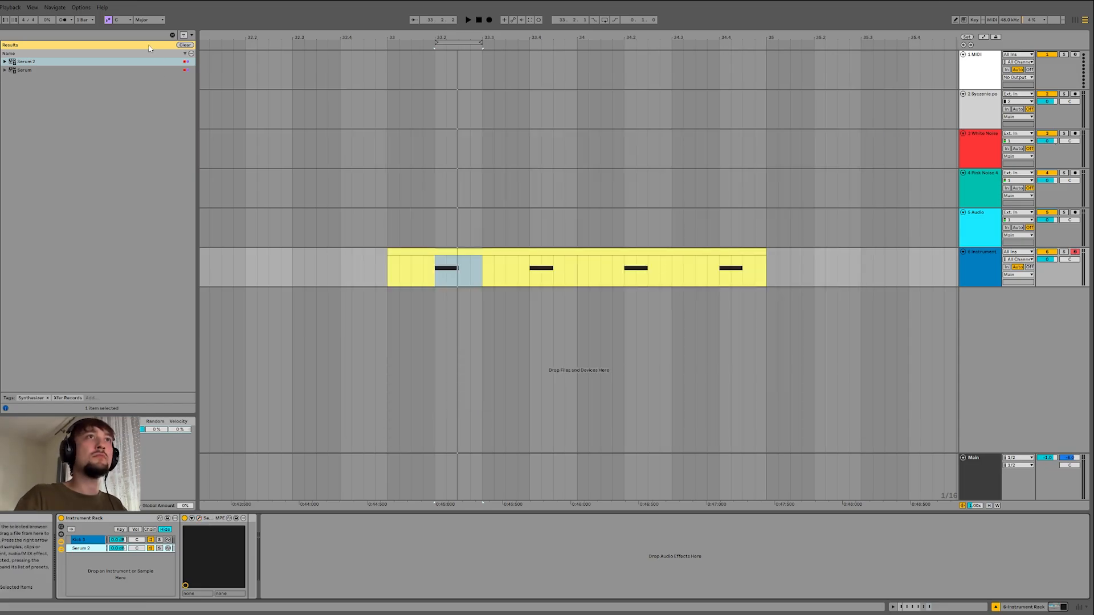
# Step: Find Addictive Drums 2 in the browser and add it to the Instrument Rack as a third chain
pyautogui.click(108, 36)
pyautogui.write('samplerd')
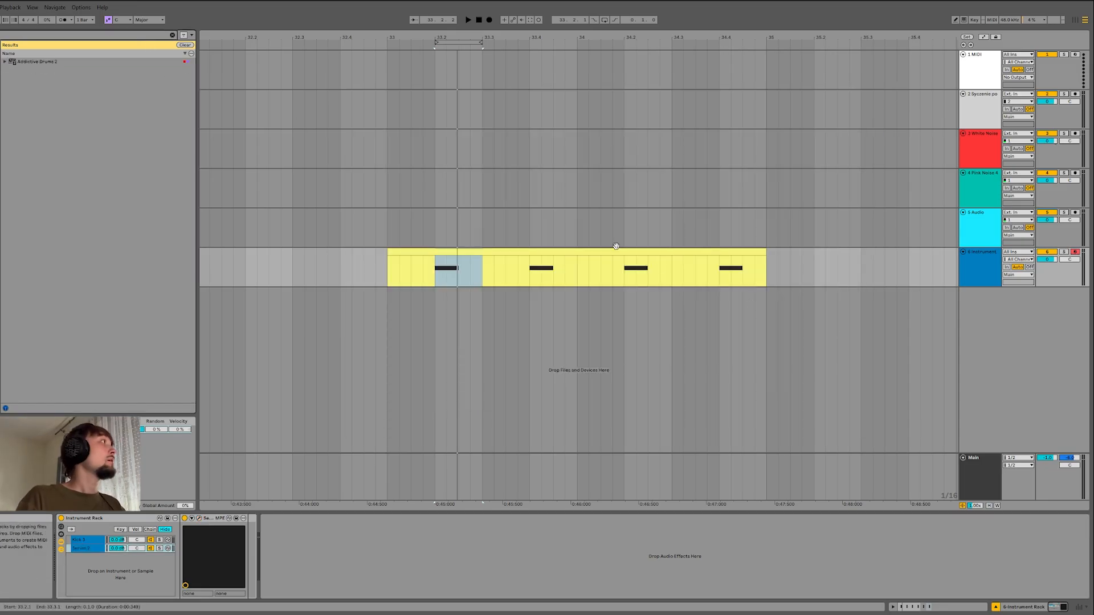
pyautogui.moveTo(35, 62); pyautogui.dragTo(108, 558)
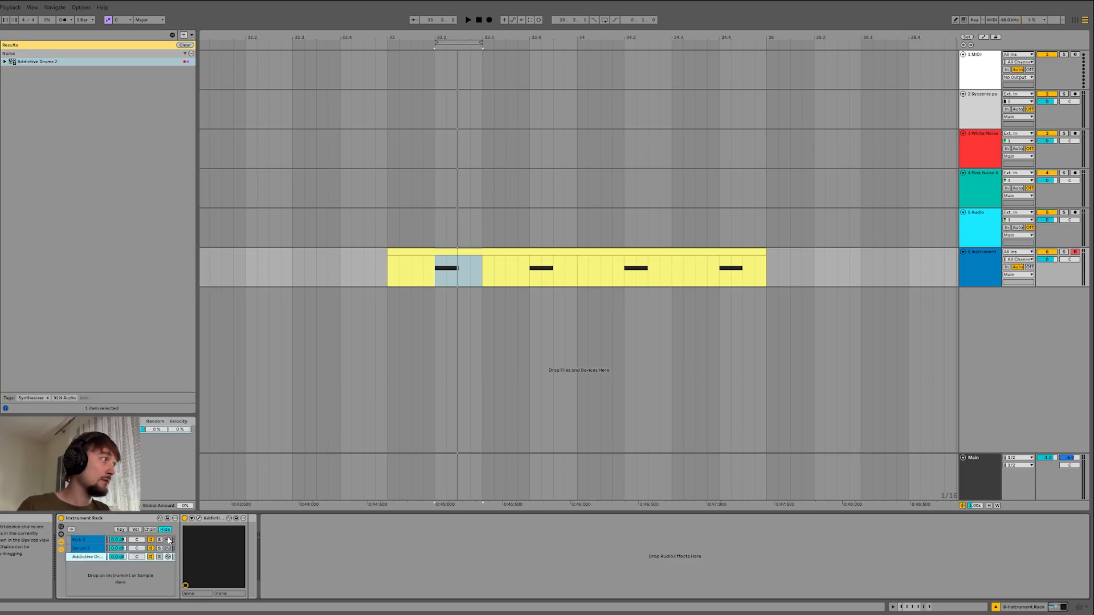
# Step: View the kit's mixer and kitpiece controls on Addictive Drums 2's Edit page and close its window
pyautogui.click(199, 519)
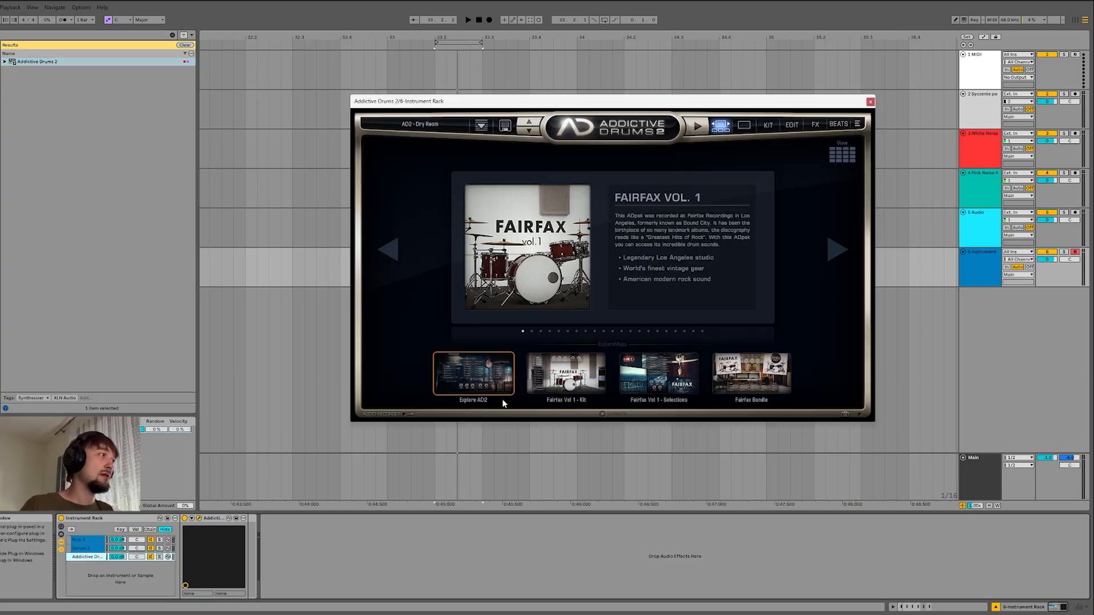
pyautogui.click(791, 126)
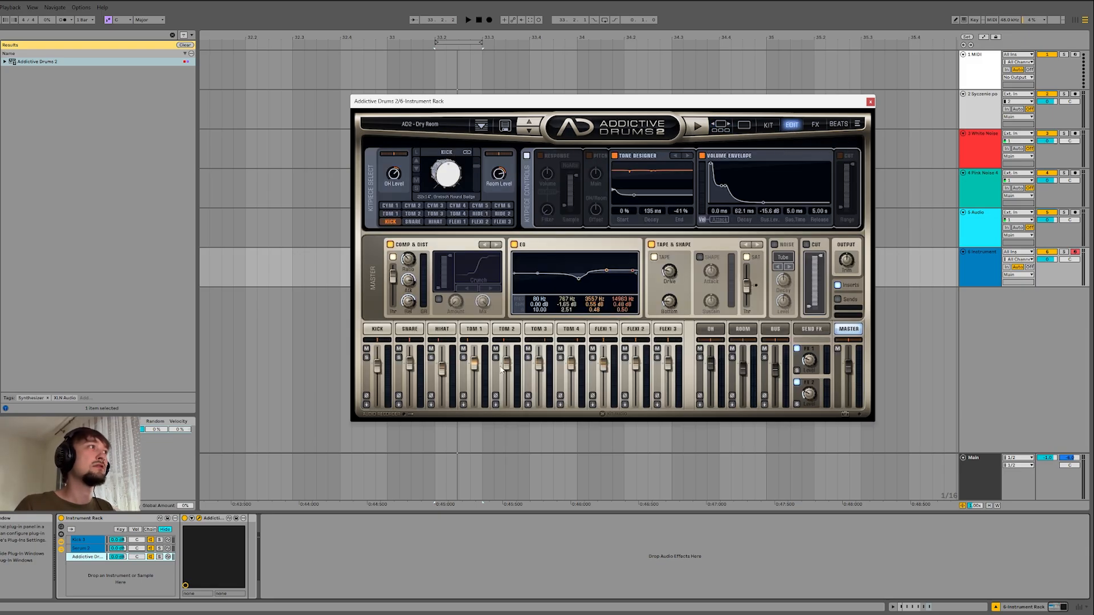
pyautogui.click(869, 102)
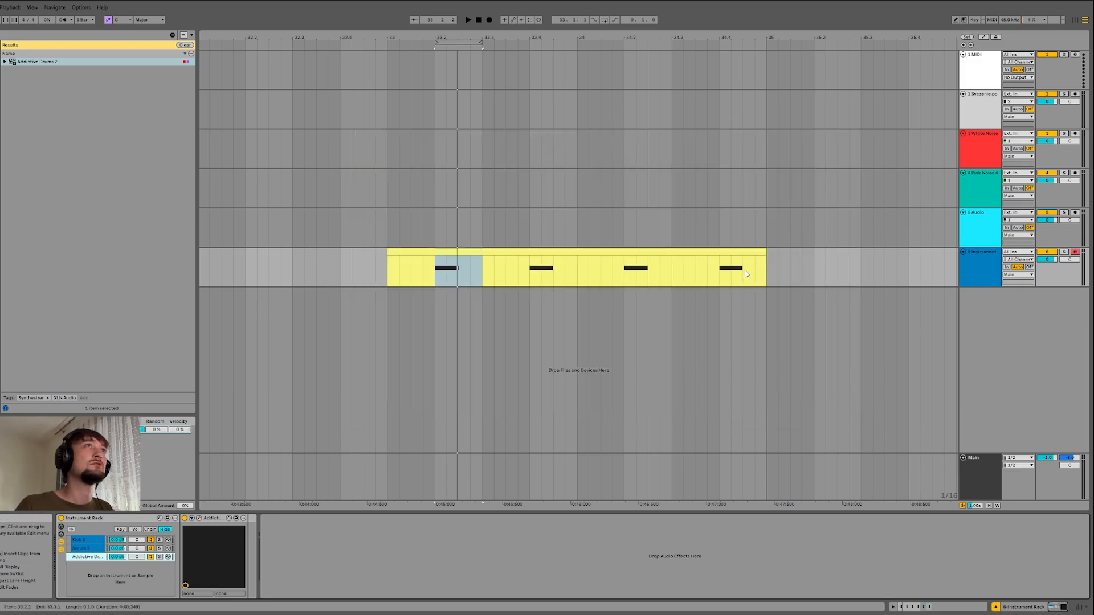
# Step: Audition a test note at the start of the MIDI clip, lower it to C#1 and delete it
pyautogui.doubleClick(399, 270)
pyautogui.press('Down')
pyautogui.press('Down')
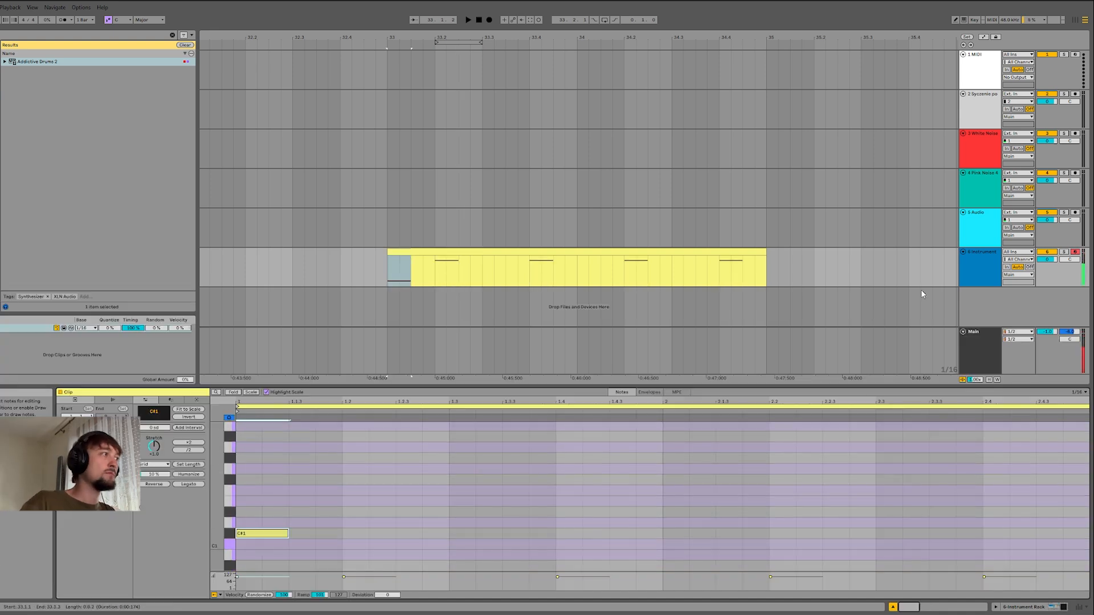
pyautogui.press('Delete')
# Step: Find the Scale MIDI effect in the browser and insert it before Addictive Drums 2 in the rack's third chain
pyautogui.click(983, 262)
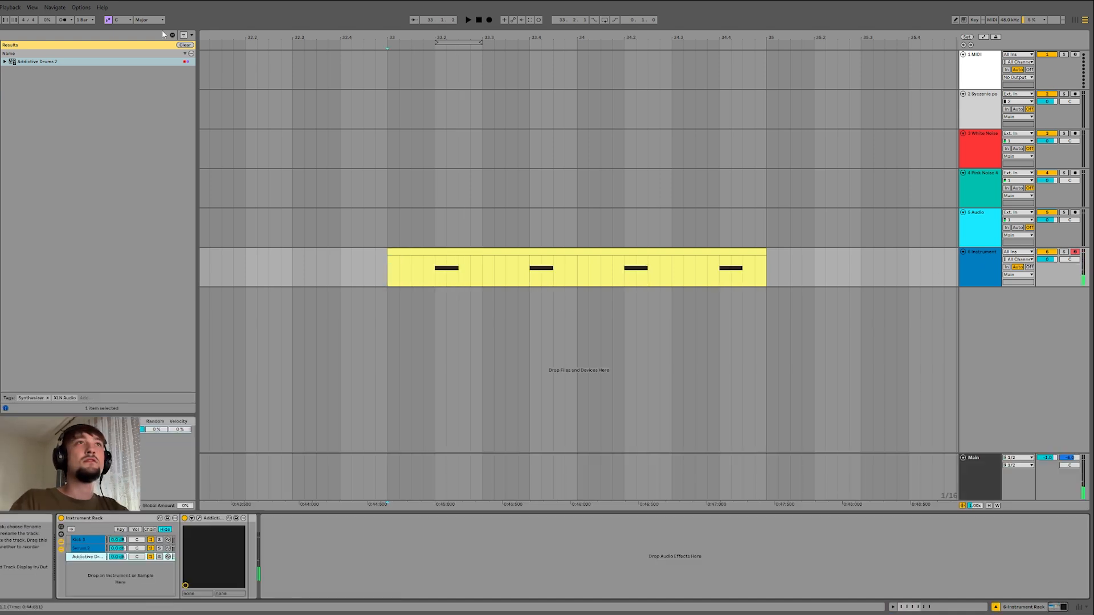
pyautogui.hotkey('ctrl', 'f')
pyautogui.write('scale')
pyautogui.click(1, 141)
pyautogui.click(2, 134)
pyautogui.moveTo(21, 80); pyautogui.dragTo(210, 552)
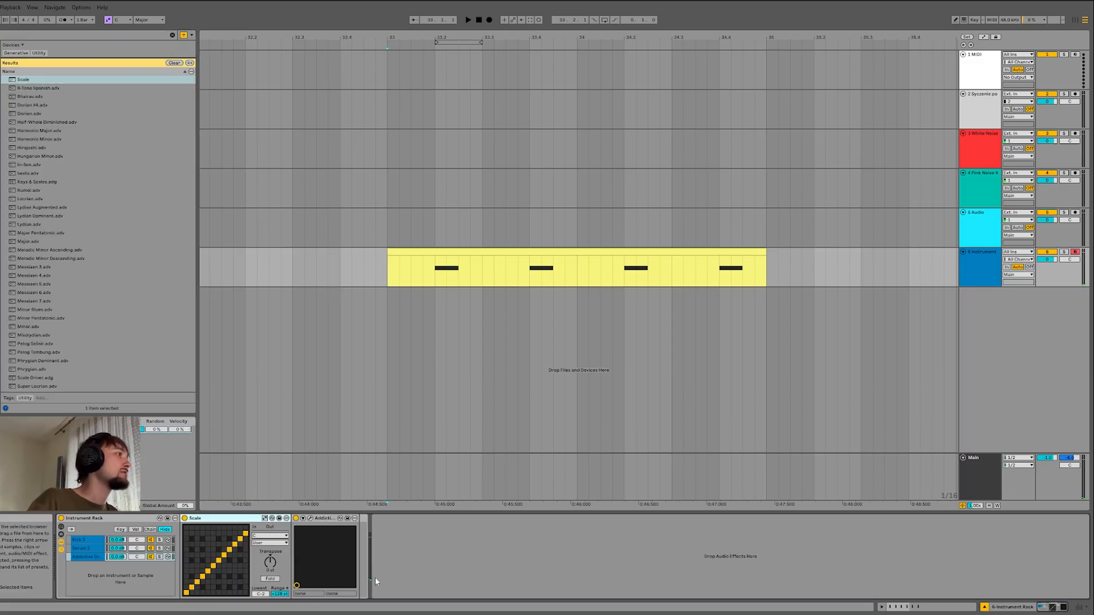
# Step: Set the Scale device's base to C# and map every incoming note to the lowest row
pyautogui.click(256, 536)
pyautogui.click(255, 460)
pyautogui.moveTo(192, 593); pyautogui.dragTo(227, 598)
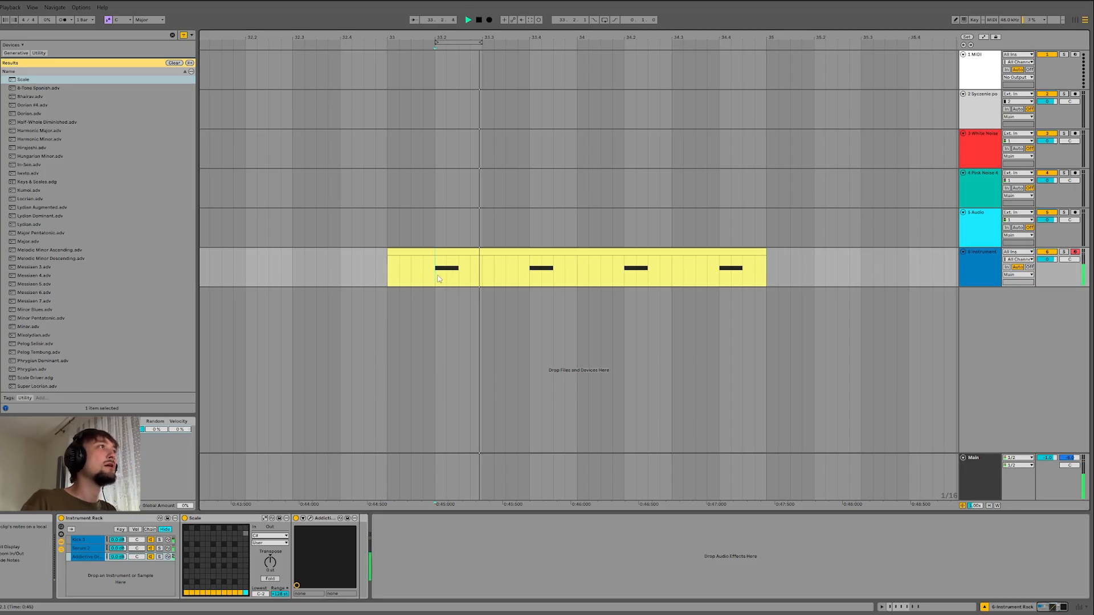
# Step: Open the clip's notes, select the first two C3 notes and try shifting them down one semitone
pyautogui.doubleClick(443, 252)
pyautogui.scroll(-3, 347, 480)
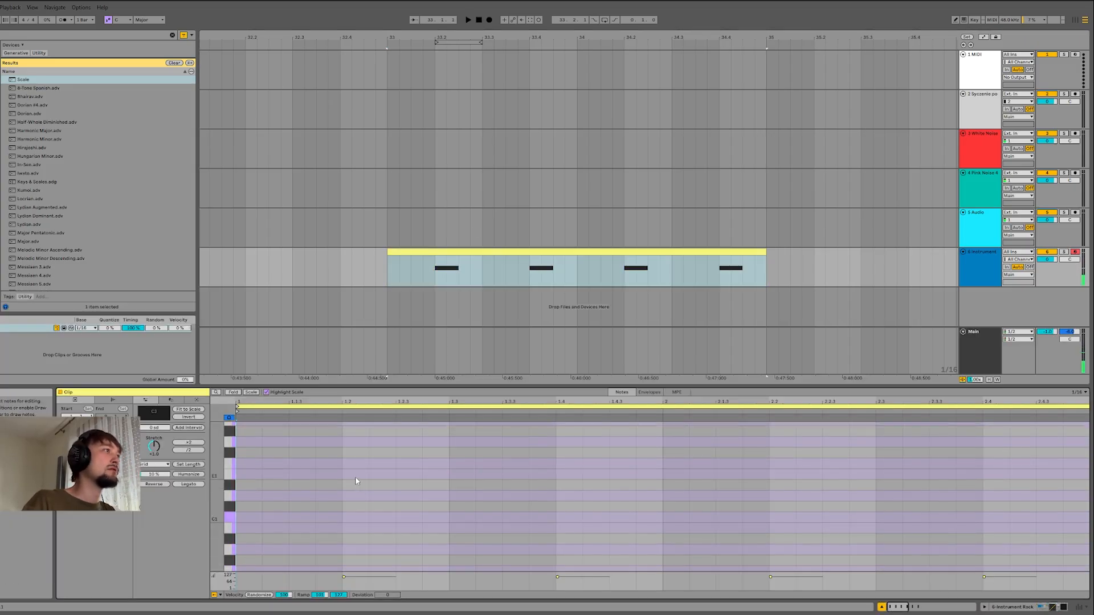
pyautogui.moveTo(217, 494)
pyautogui.mouseDown()
pyautogui.moveTo(177, 494)
pyautogui.moveTo(217, 494)
pyautogui.mouseUp()
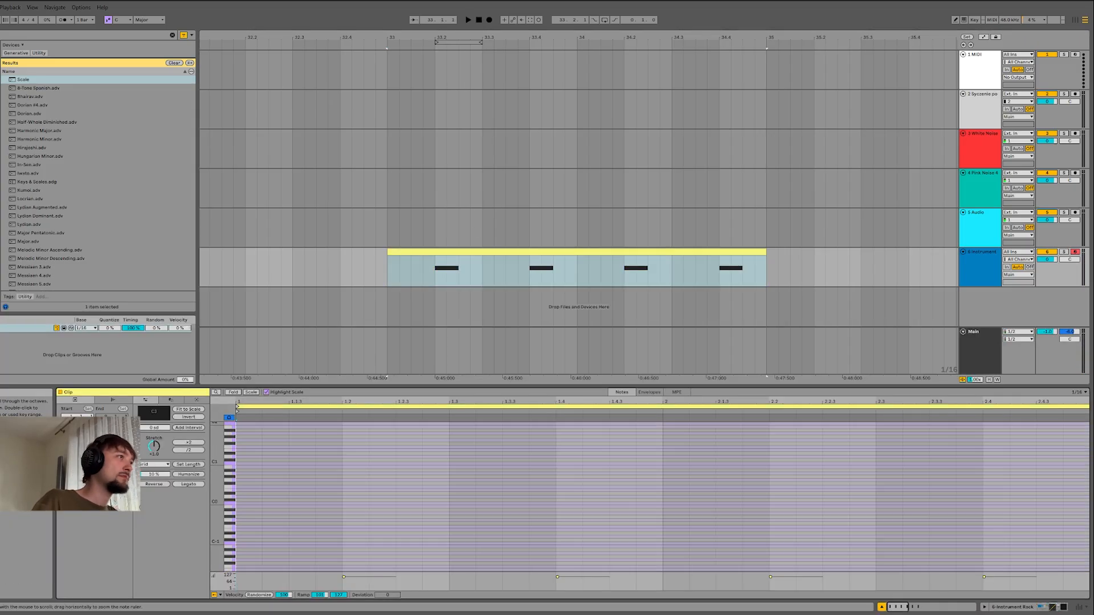
pyautogui.scroll(2, 335, 494)
pyautogui.moveTo(342, 452); pyautogui.dragTo(634, 549)
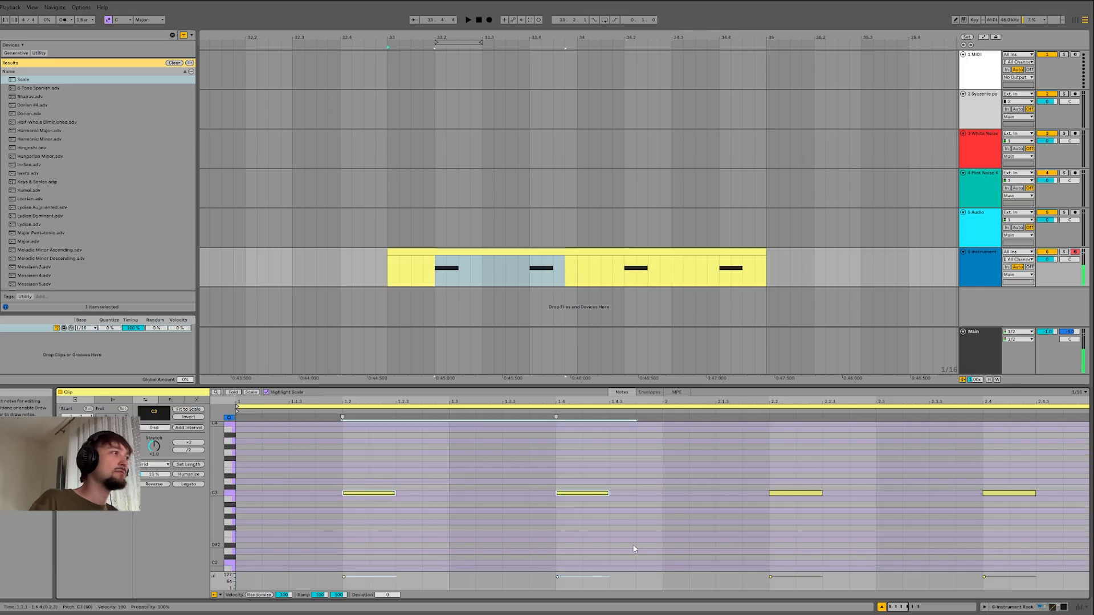
pyautogui.press('Down')
pyautogui.press('Up')
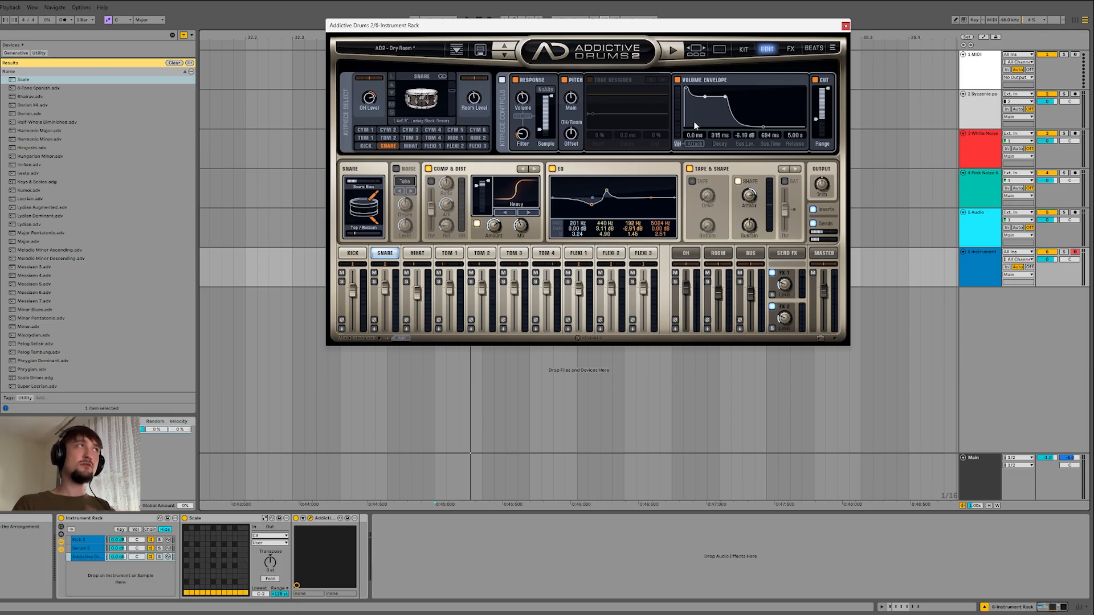
# Step: Set the snare's volume envelope attack to 9.7 ms and switch off its Tape & Shape, EQ and Comp & Dist sections
pyautogui.moveTo(696, 138); pyautogui.dragTo(705, 134)
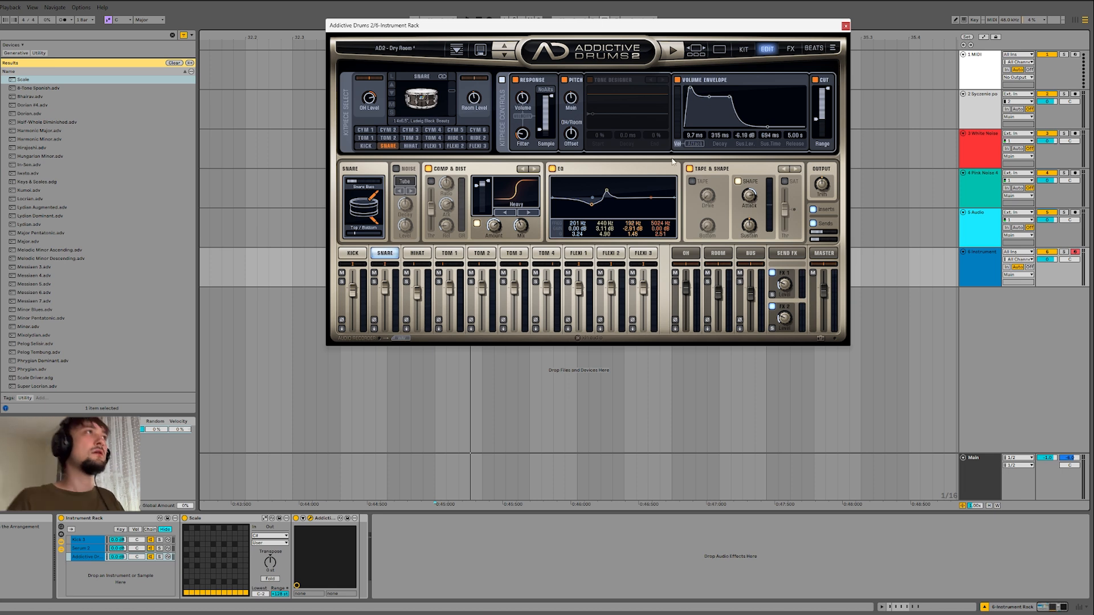
pyautogui.click(689, 169)
pyautogui.click(551, 169)
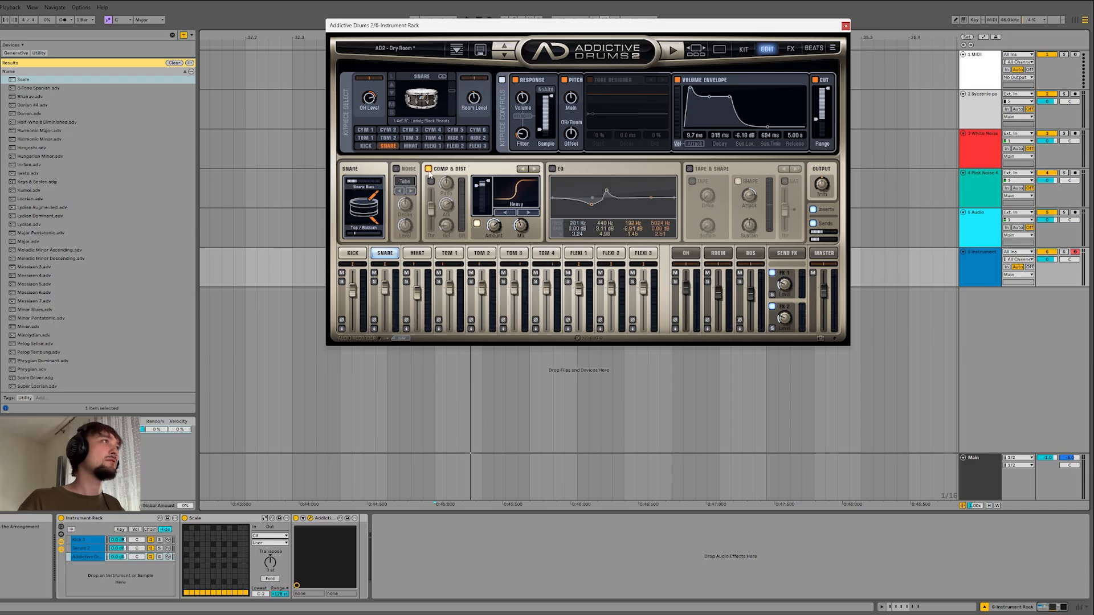
pyautogui.click(427, 169)
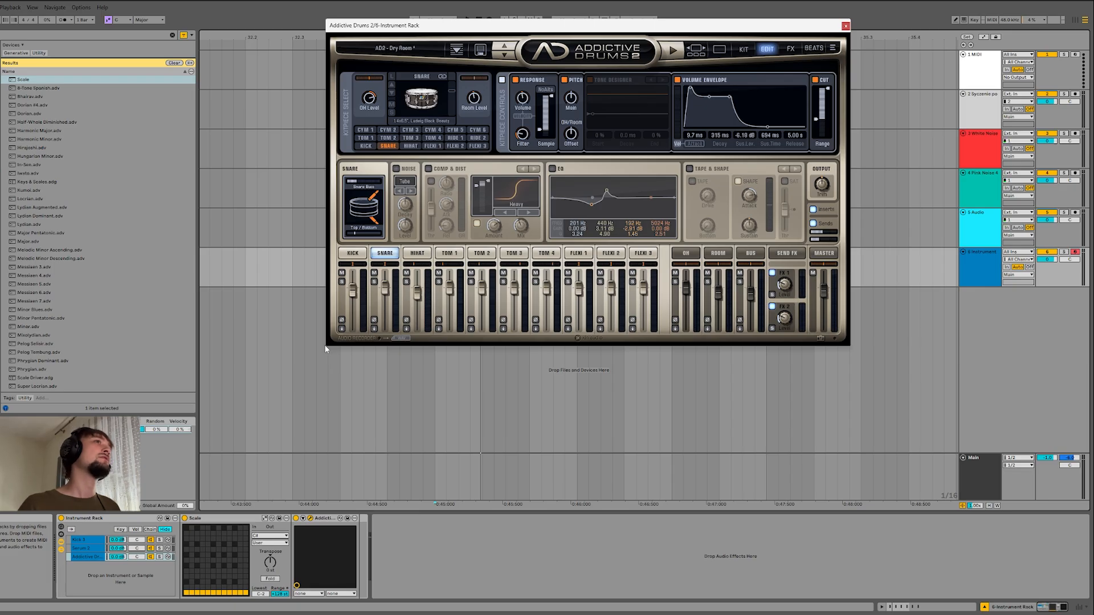
# Step: Clear the browser's Scale search, show the device list containing Utility, and reposition the Addictive Drums 2 window
pyautogui.moveTo(447, 30); pyautogui.dragTo(415, 104)
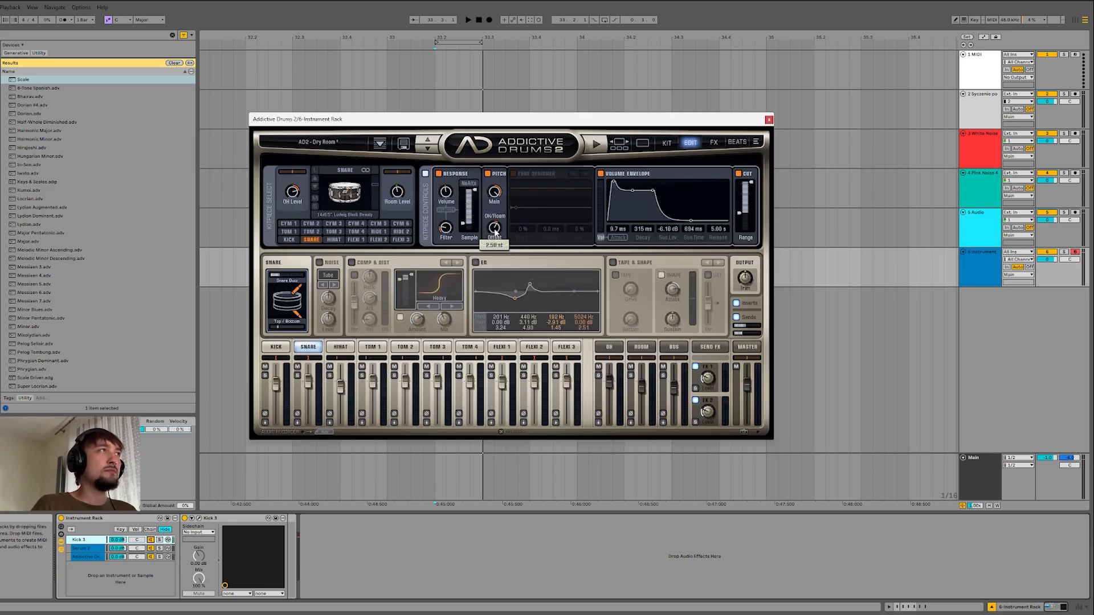
pyautogui.click(172, 35)
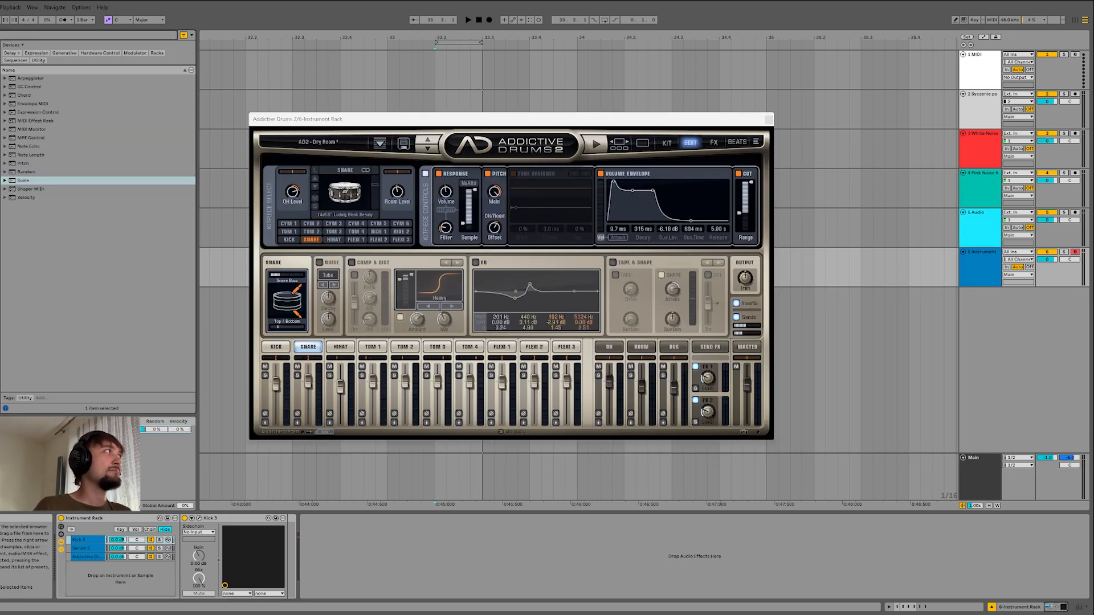
pyautogui.click(1, 54)
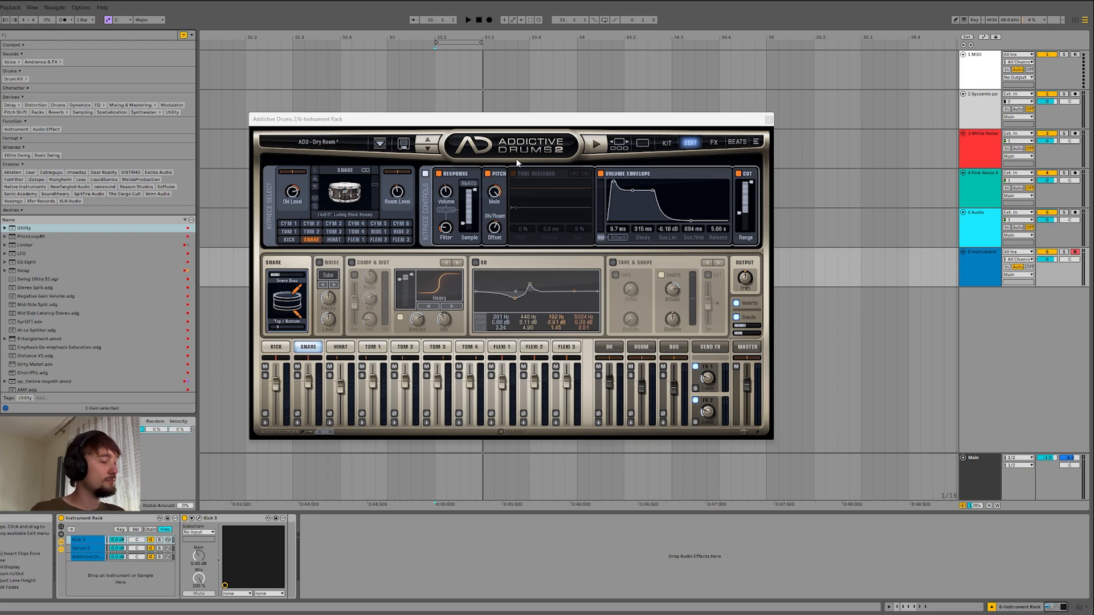
pyautogui.moveTo(668, 126); pyautogui.dragTo(739, 166)
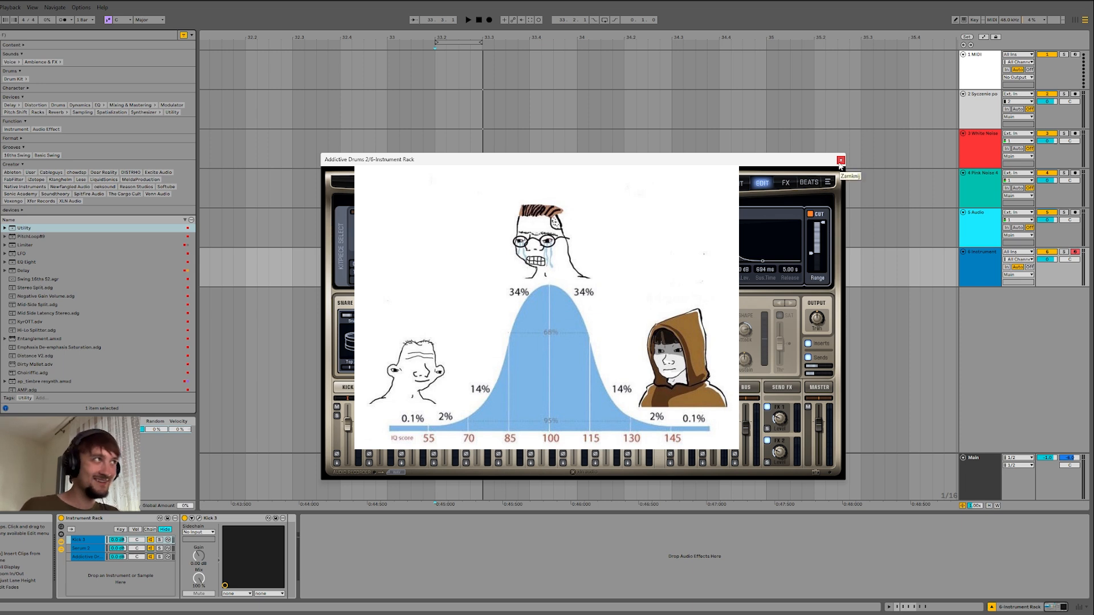
# Step: Audition successive snare kitpieces in Addictive Drums 2 and choose the Ludwig Brass snare
pyautogui.click(386, 229)
pyautogui.click(387, 230)
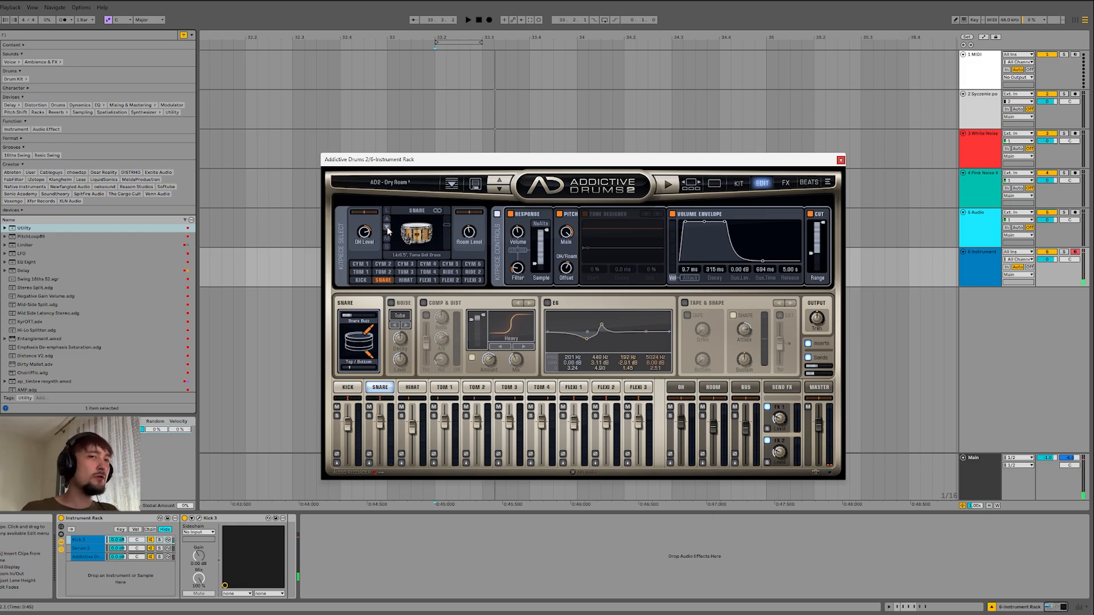
pyautogui.click(387, 230)
pyautogui.press('space')
pyautogui.click(388, 231)
pyautogui.click(387, 230)
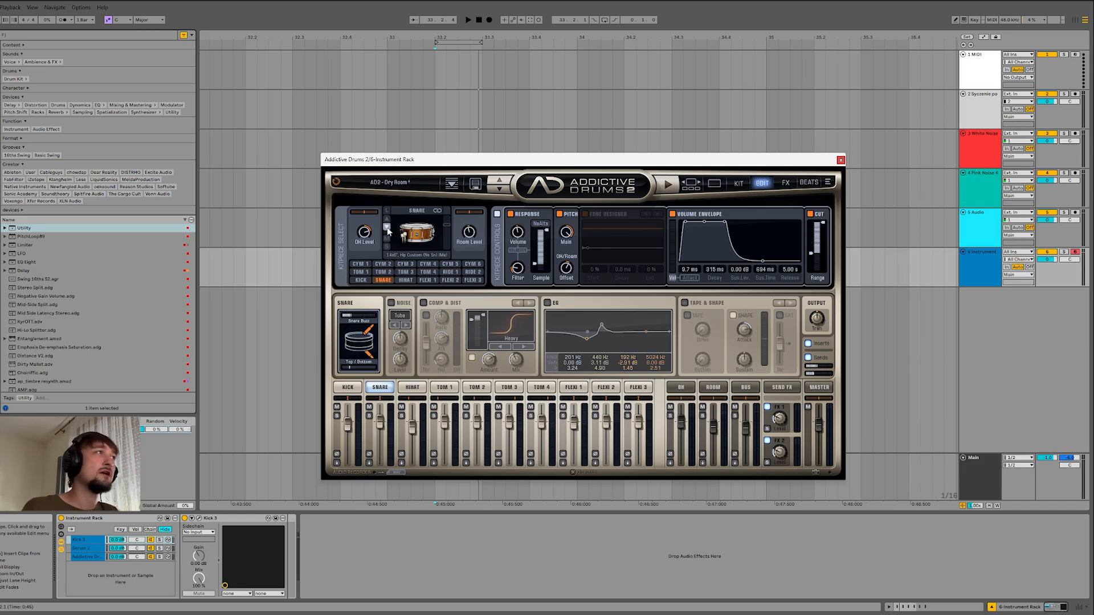
pyautogui.click(388, 227)
pyautogui.click(417, 254)
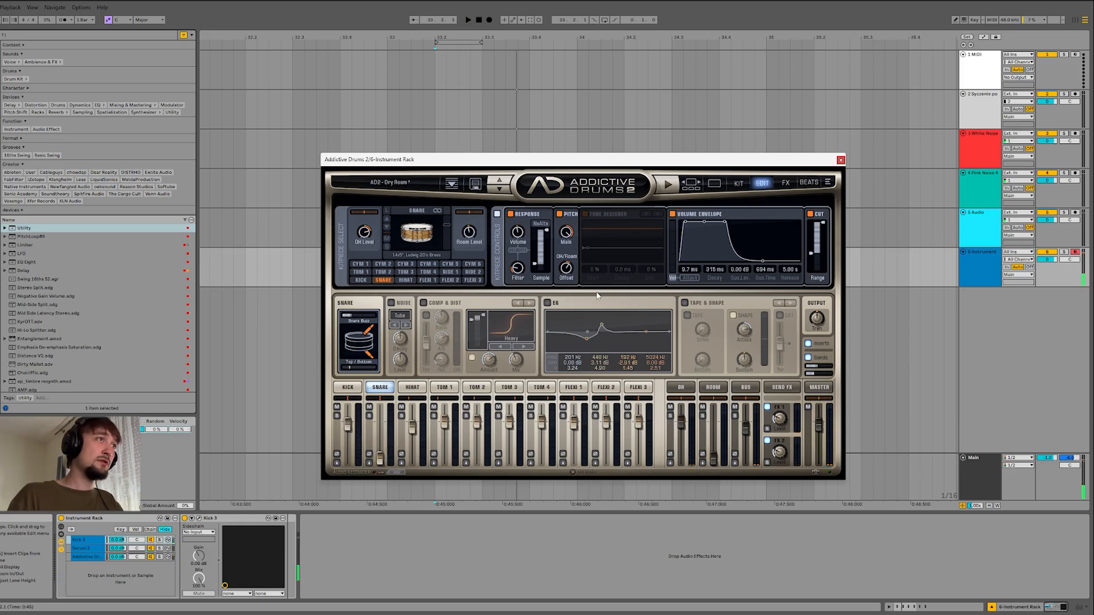
# Step: Raise the Snare channel's fader and reset the snare's OH/Room pitch offset while auditioning the loop
pyautogui.moveTo(565, 267)
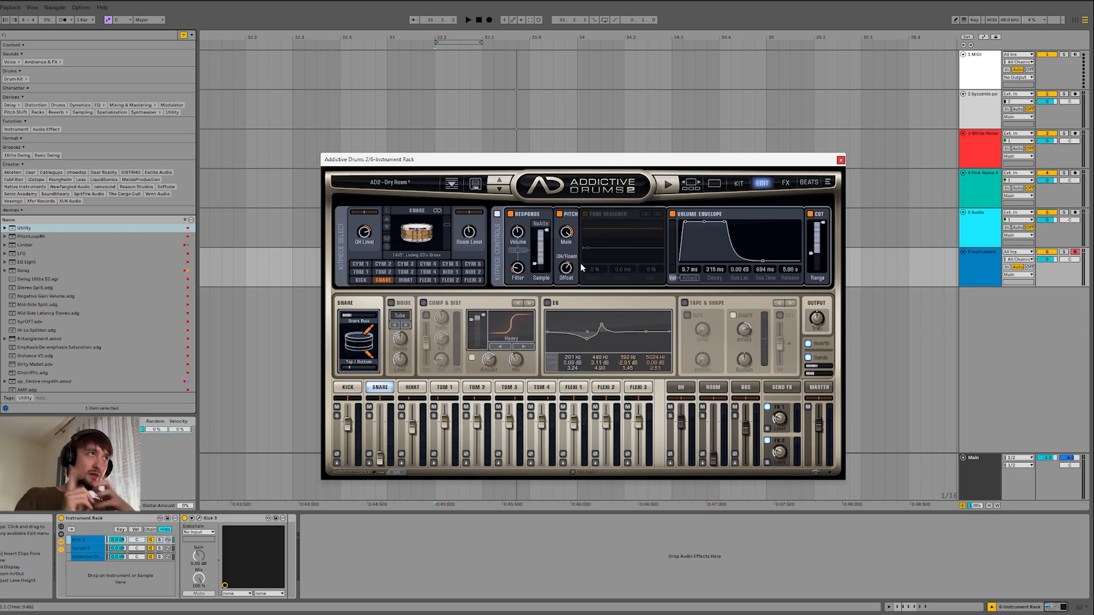
pyautogui.moveTo(382, 461); pyautogui.dragTo(392, 433)
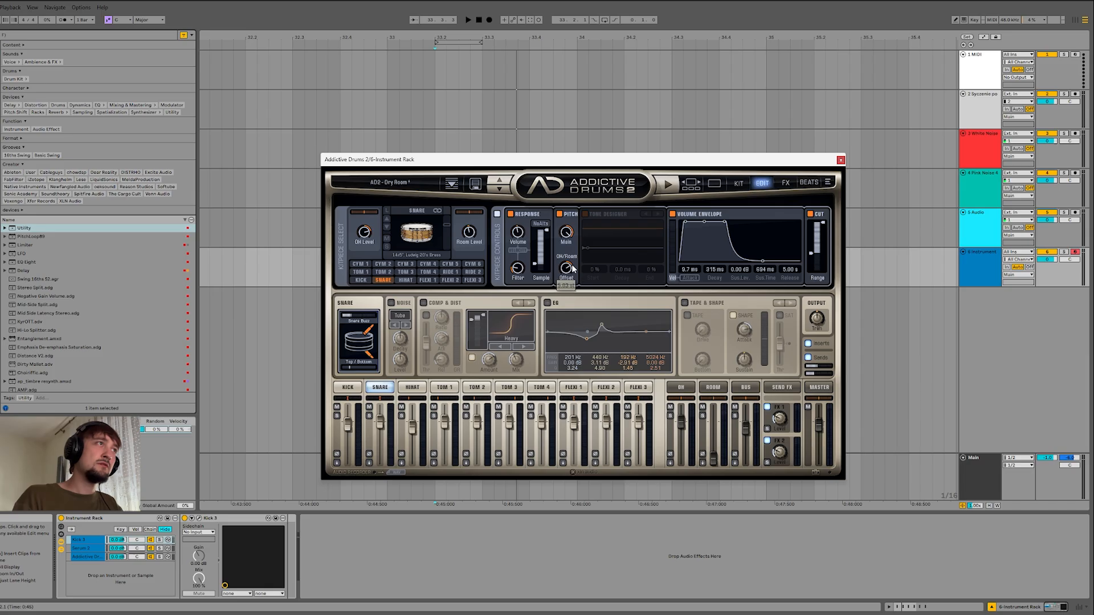
pyautogui.press('space')
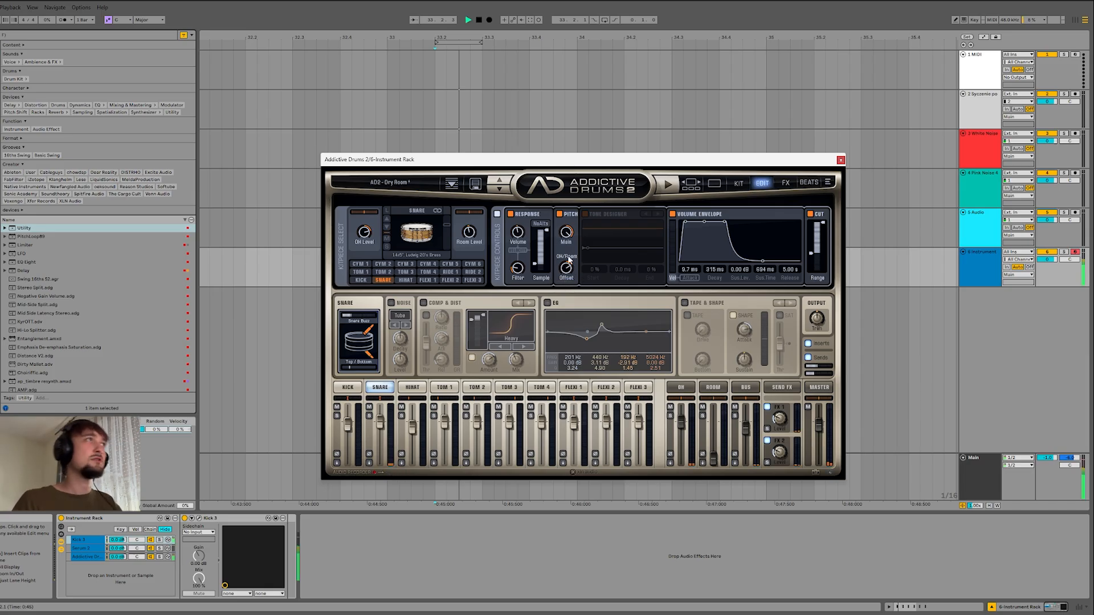
pyautogui.press('space')
pyautogui.press('space')
pyautogui.doubleClick(566, 268)
pyautogui.press('space')
pyautogui.press('space')
pyautogui.press('space')
pyautogui.press('space')
pyautogui.press('space')
# Step: Reset the Room channel's fader and readjust the snare's OH/Room pitch offset while auditioning the loop
pyautogui.doubleClick(714, 425)
pyautogui.press('space')
pyautogui.press('space')
pyautogui.doubleClick(569, 266)
pyautogui.press('space')
pyautogui.press('space')
pyautogui.press('space')
pyautogui.press('space')
pyautogui.moveTo(578, 255); pyautogui.dragTo(578, 254)
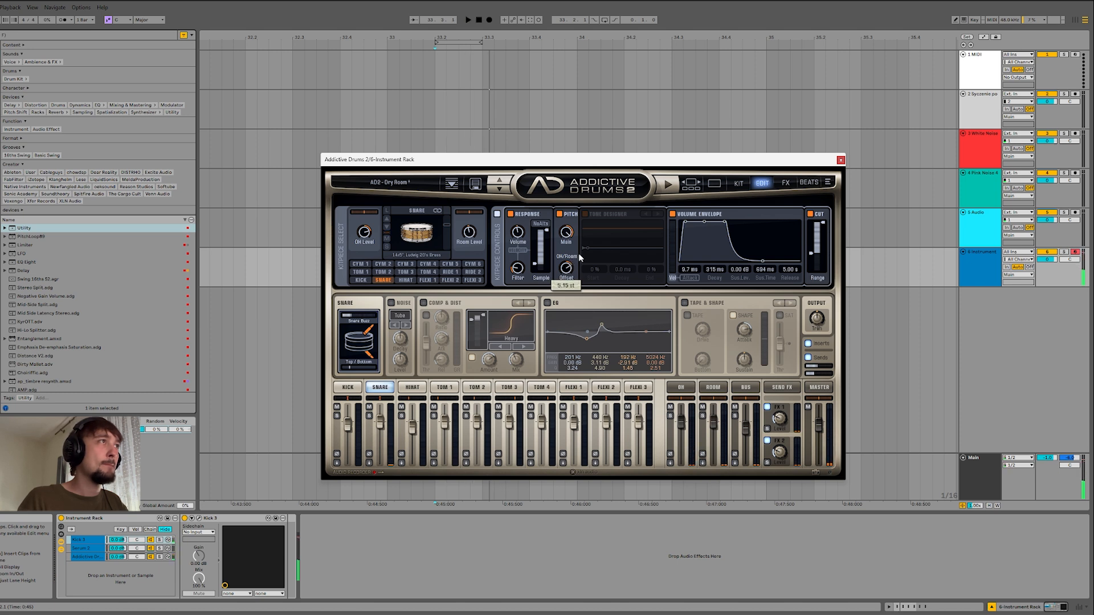
# Step: Lower the Room channel's fader slightly while auditioning the snare
pyautogui.press('space')
pyautogui.press('space')
pyautogui.press('space')
pyautogui.press('space')
pyautogui.moveTo(714, 423); pyautogui.dragTo(713, 436)
pyautogui.press('space')
pyautogui.press('space')
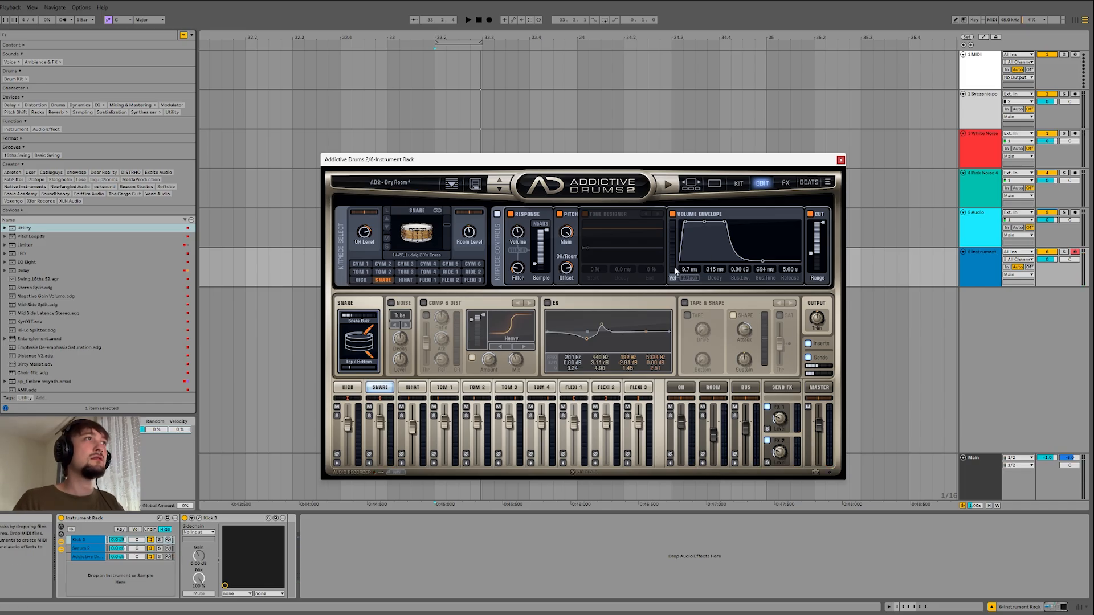
# Step: Try small changes to the snare's volume envelope attack while auditioning the loop
pyautogui.press('space')
pyautogui.press('space')
pyautogui.moveTo(692, 270); pyautogui.dragTo(694, 274)
pyautogui.press('space')
pyautogui.press('space')
pyautogui.press('space')
pyautogui.moveTo(692, 270); pyautogui.dragTo(693, 268)
pyautogui.press('space')
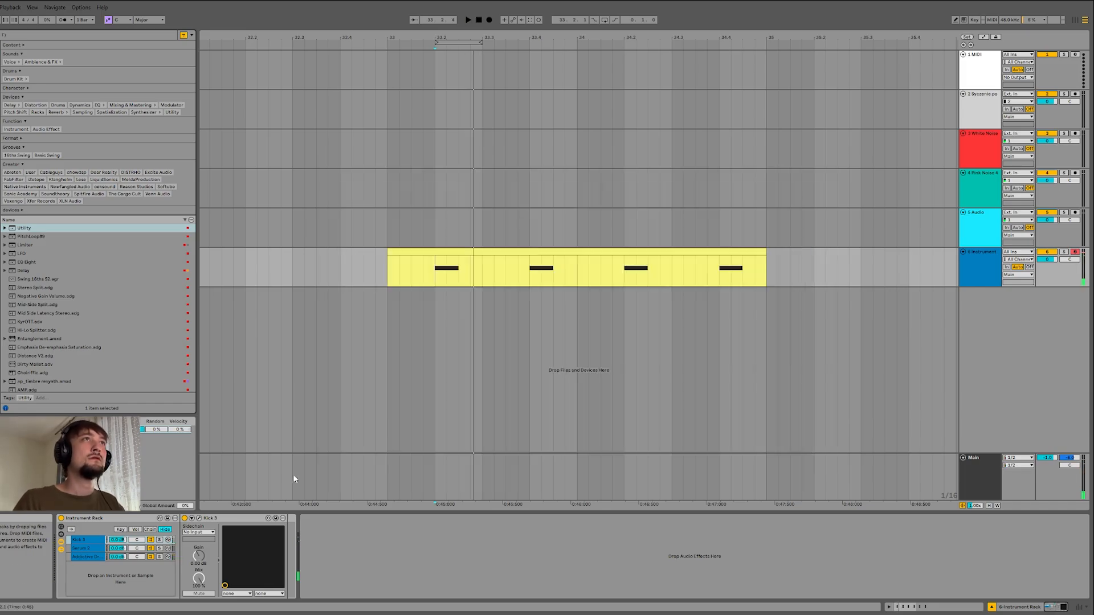
# Step: Find FabFilter Pro-Q 4 in the browser and add it after Addictive Drums 2 in the rack's third chain
pyautogui.click(86, 557)
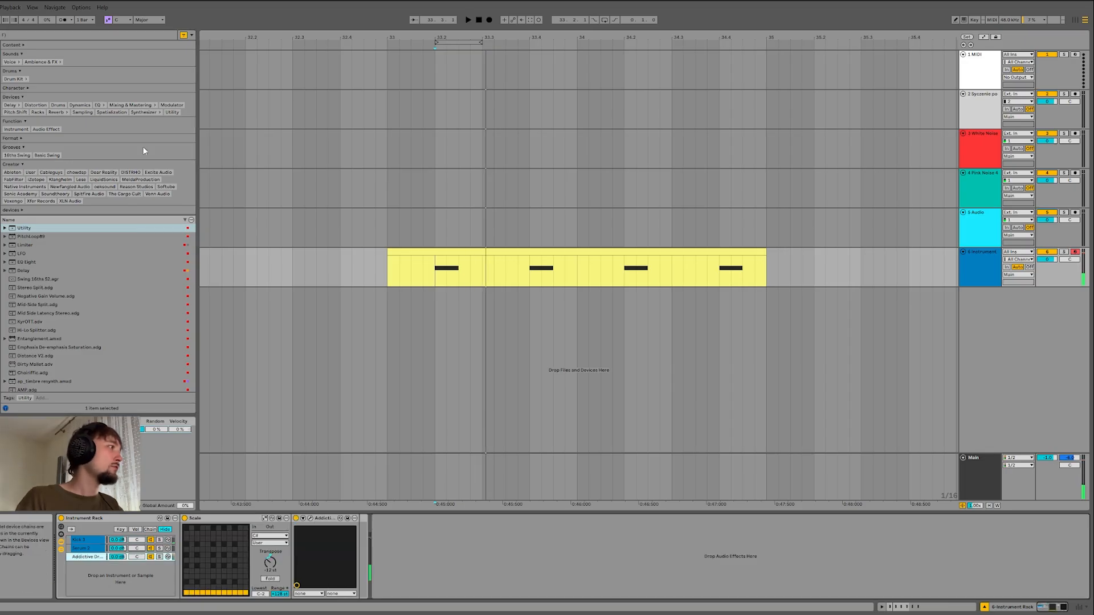
pyautogui.click(0, 88)
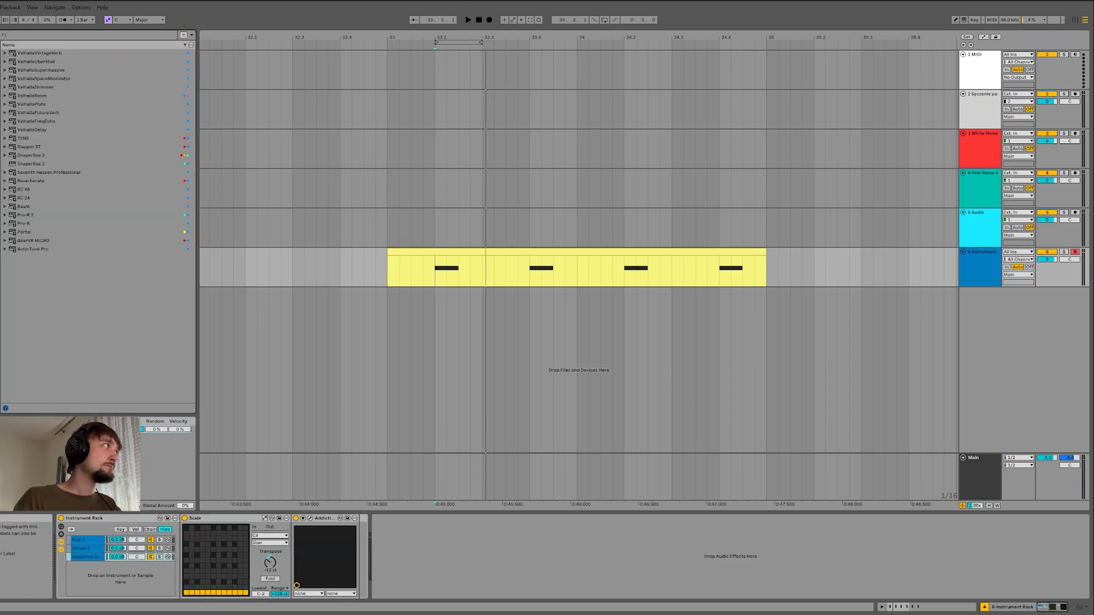
pyautogui.click(0, 79)
pyautogui.moveTo(25, 224); pyautogui.dragTo(355, 573)
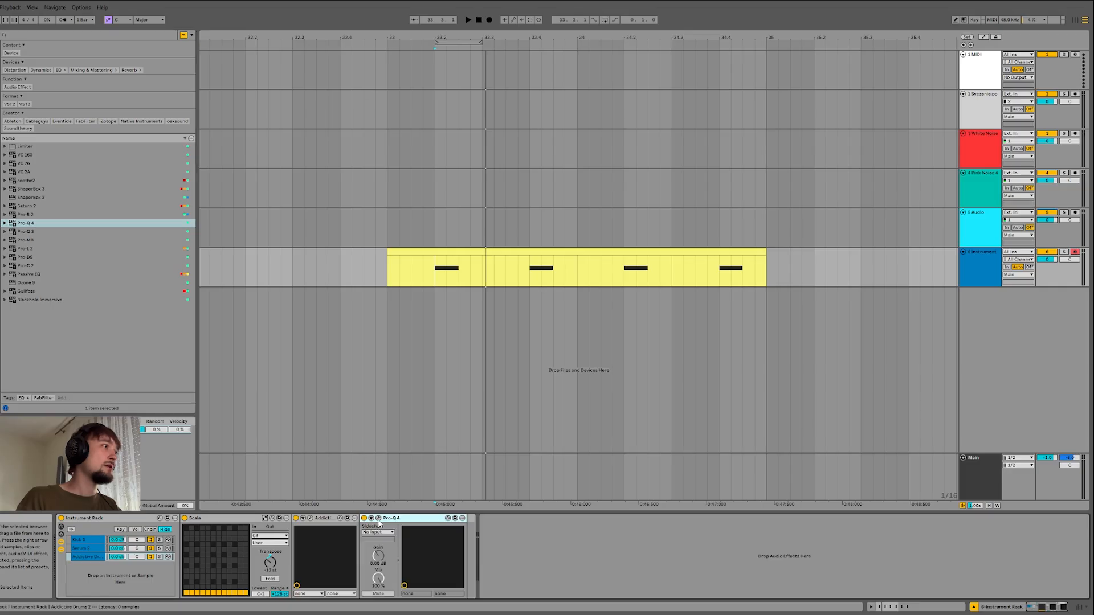
# Step: Create a low cut at about 956 Hz in Pro-Q 4 and audition the filtered snare layer
pyautogui.click(379, 523)
pyautogui.click(331, 313)
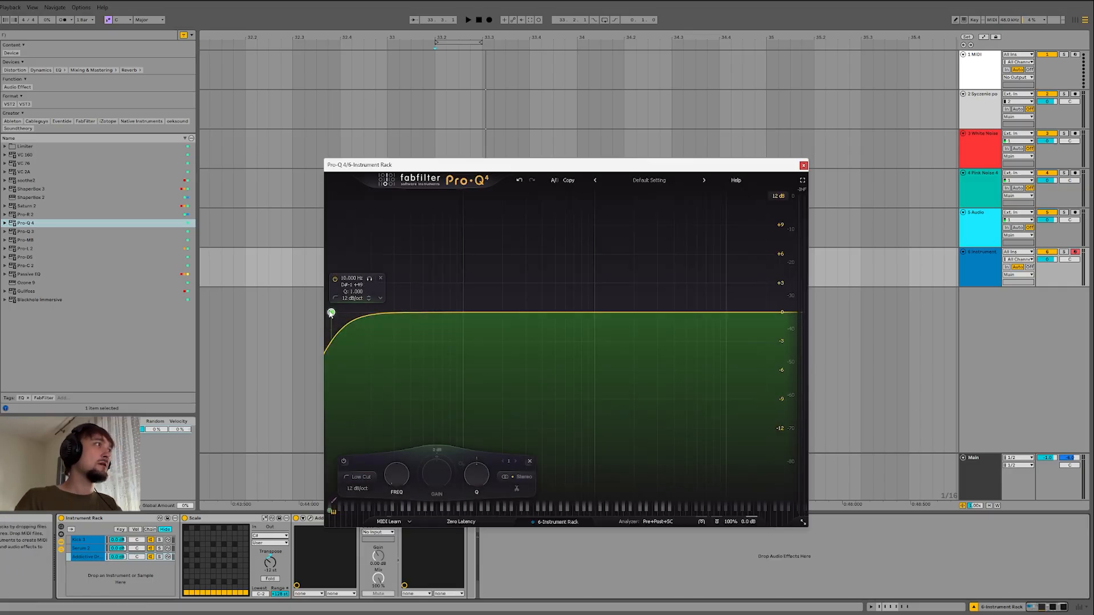
pyautogui.moveTo(331, 313); pyautogui.dragTo(591, 312)
pyautogui.press('space')
pyautogui.press('space')
pyautogui.press('space')
pyautogui.press('space')
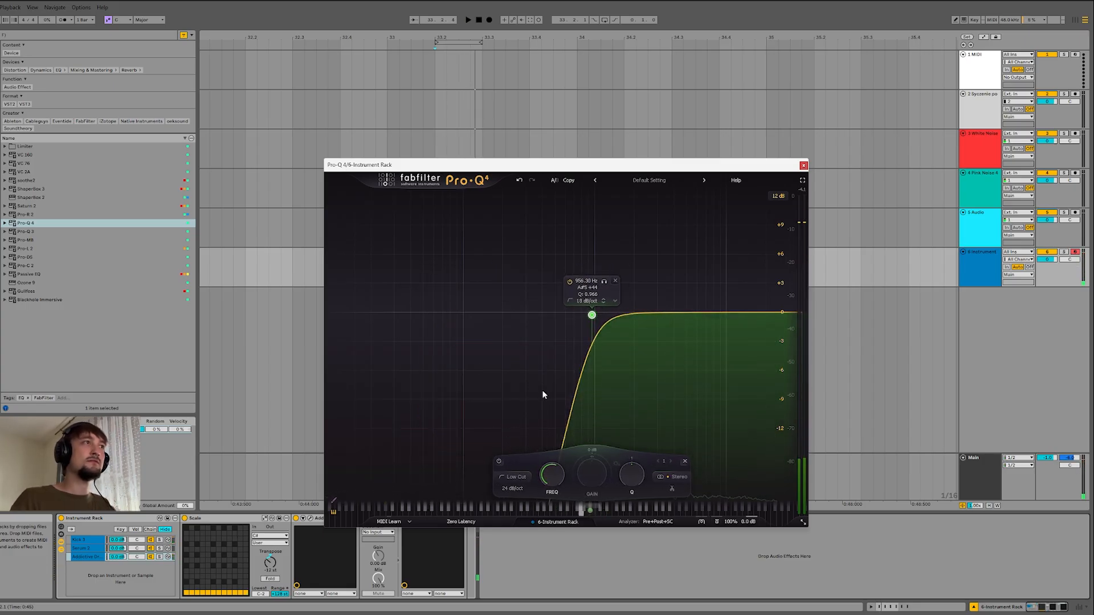
# Step: Swap the snare for the Ludwig Supraphonic 400 and audition it through a Pro-Q 4 low cut at about 1050 Hz
pyautogui.press('space')
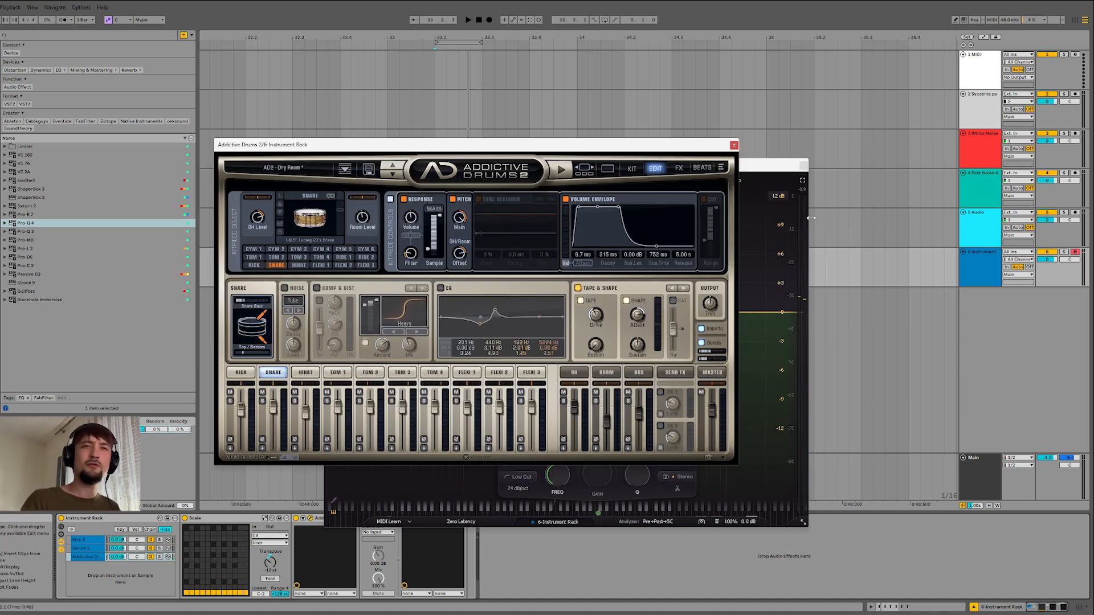
pyautogui.click(803, 166)
pyautogui.press('space')
pyautogui.press('space')
pyautogui.click(733, 145)
pyautogui.click(379, 519)
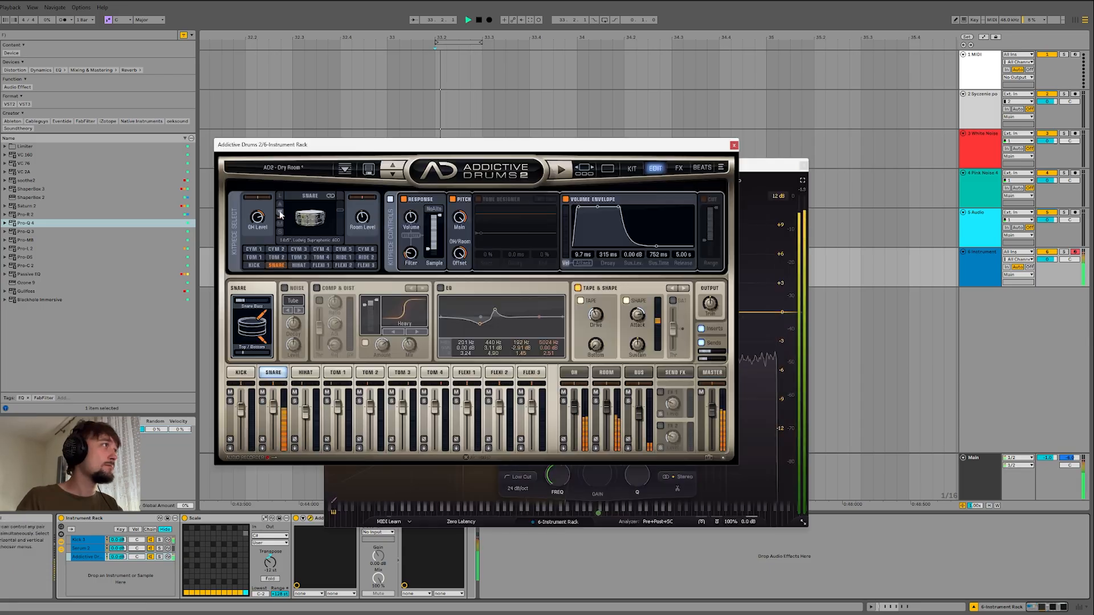
pyautogui.press('space')
pyautogui.press('space')
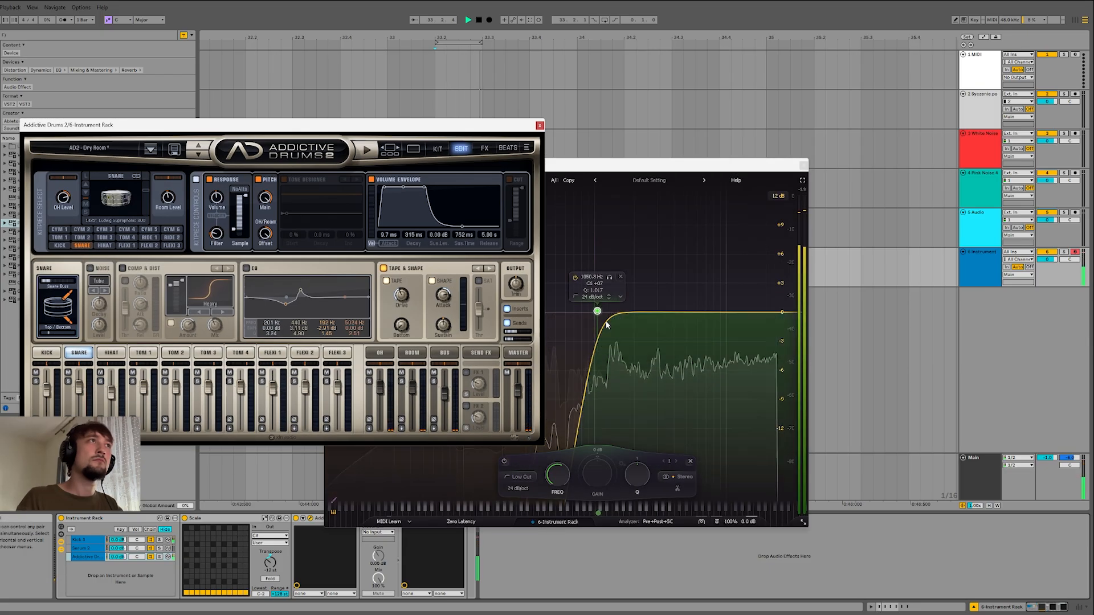
# Step: Lower the Pro-Q 4 low cut on the snare layer to about 837 Hz and close the plug-in windows
pyautogui.moveTo(597, 311)
pyautogui.mouseDown()
pyautogui.moveTo(530, 312)
pyautogui.moveTo(581, 311)
pyautogui.mouseUp()
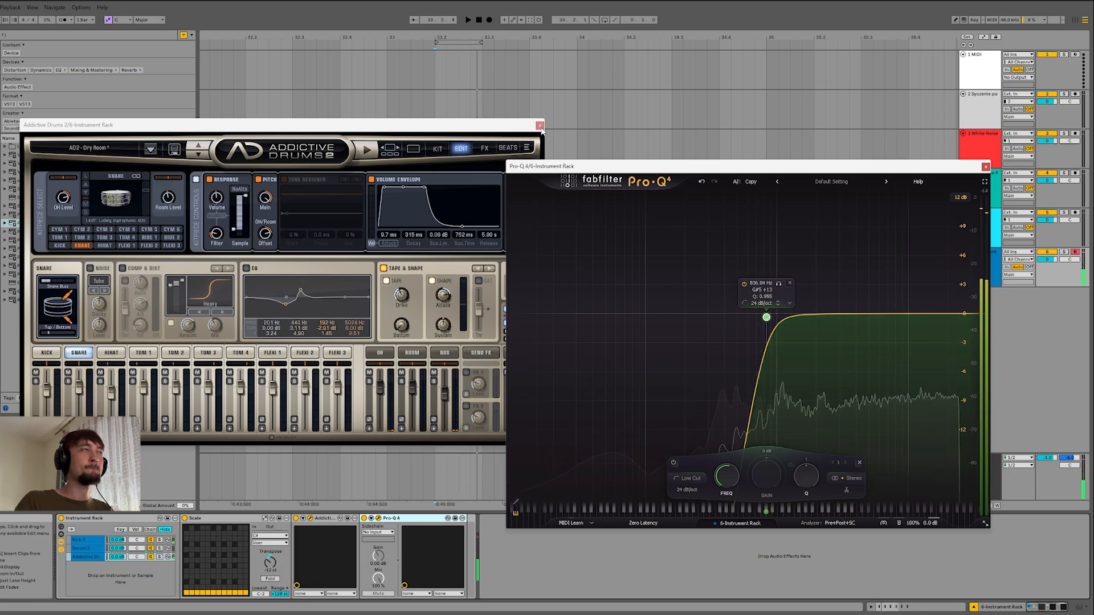
pyautogui.click(539, 126)
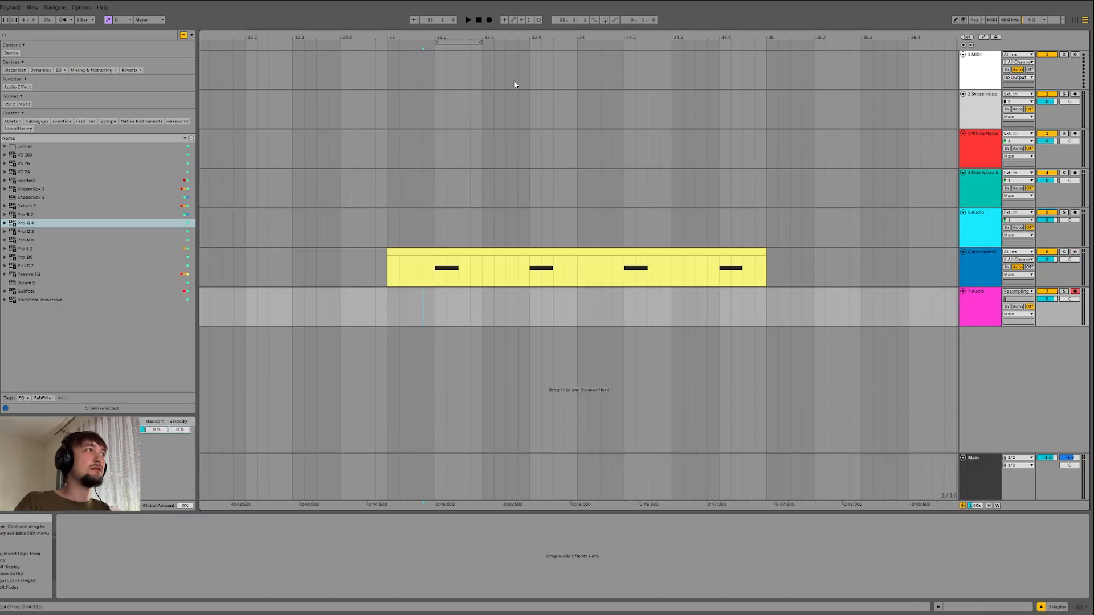
# Step: Record the rack's output onto the resampling audio track and examine the hit's waveform start against the MIDI note at 33.2
pyautogui.click(488, 19)
pyautogui.press('space')
pyautogui.scroll(10, 438, 320)
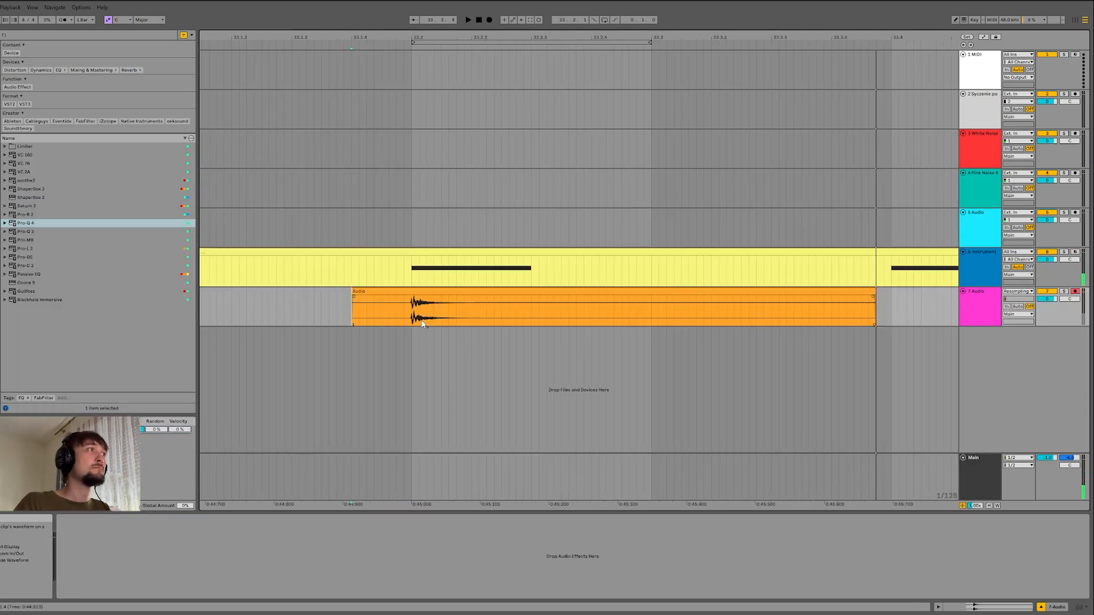
pyautogui.scroll(-4, 373, 313)
pyautogui.click(373, 309)
pyautogui.scroll(6, 374, 308)
pyautogui.scroll(4, 394, 338)
pyautogui.scroll(-4, 363, 327)
pyautogui.scroll(-4, 330, 314)
pyautogui.click(308, 317)
pyautogui.scroll(7, 341, 318)
pyautogui.scroll(4, 234, 308)
pyautogui.scroll(-8, 270, 307)
# Step: Delete the test recording from the resampling audio track and select the instrument track's clip
pyautogui.click(274, 291)
pyautogui.press('Delete')
pyautogui.click(274, 279)
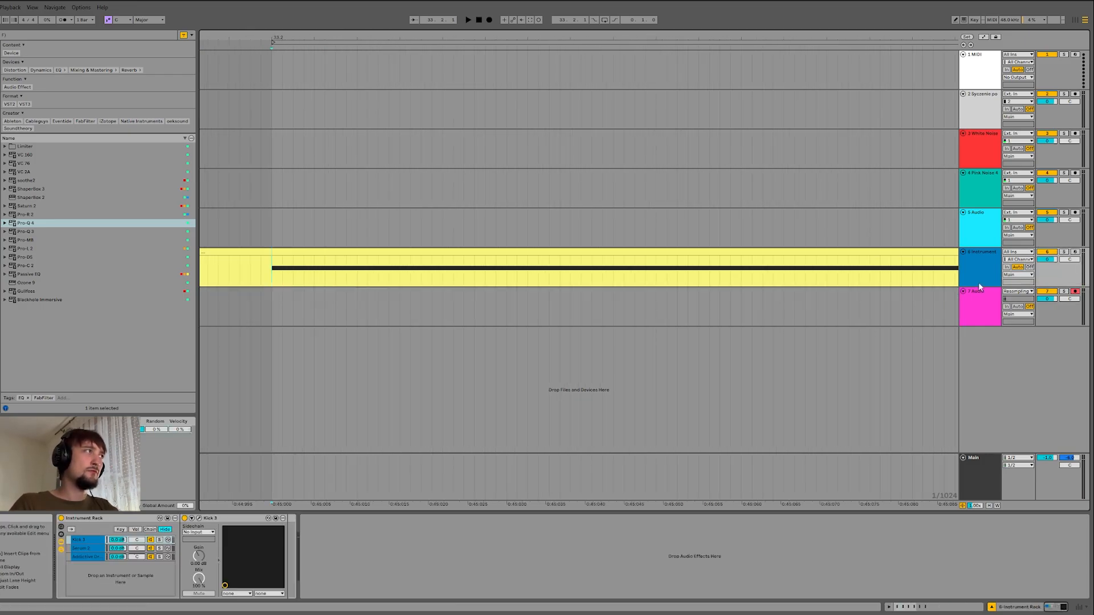
# Step: Open Kick 3 from the rack's first chain, audition the loop with its amp envelope in view, and close it
pyautogui.click(80, 539)
pyautogui.click(199, 519)
pyautogui.press('space')
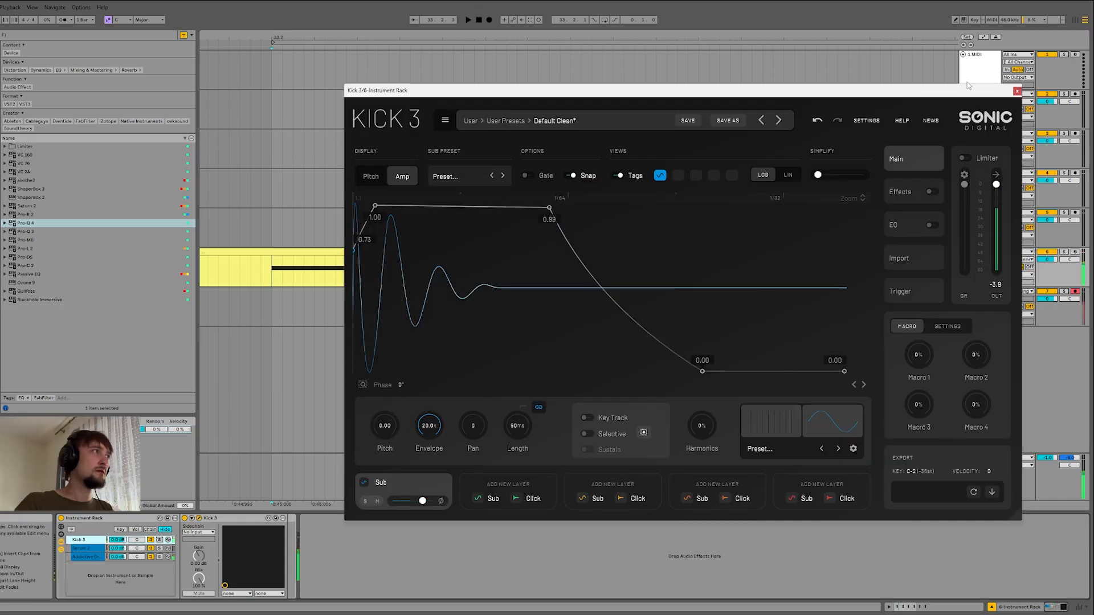
pyautogui.press('space')
pyautogui.press('Escape')
# Step: Add FabFilter Saturn 2 after Pro-Q 4 in the Addictive Drums 2 chain and set its High Quality mode to Superb
pyautogui.scroll(-5, 420, 301)
pyautogui.click(73, 558)
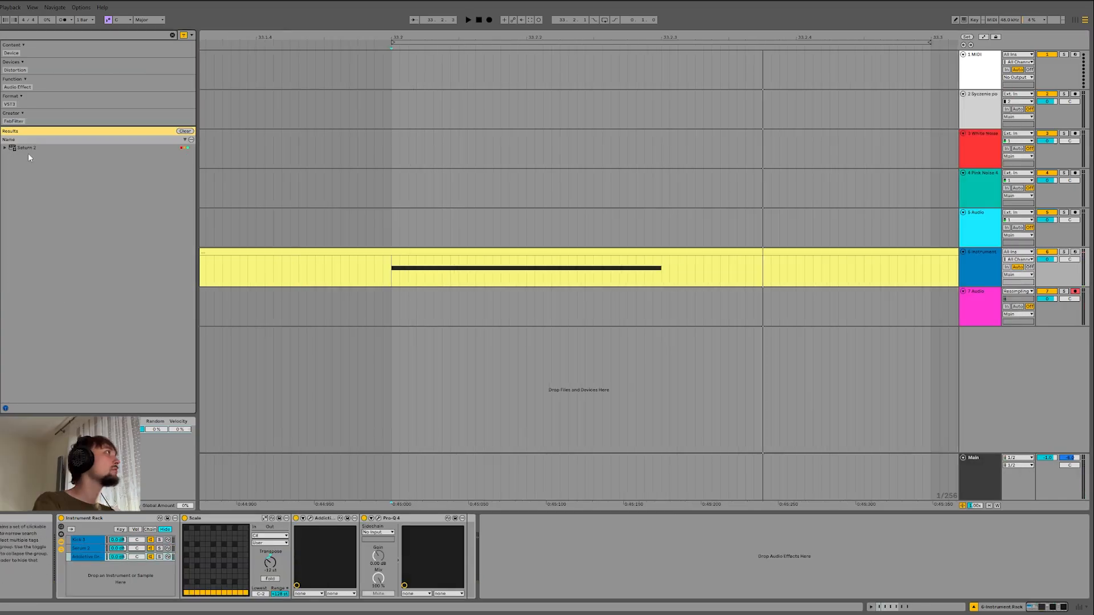
pyautogui.moveTo(28, 148); pyautogui.dragTo(460, 550)
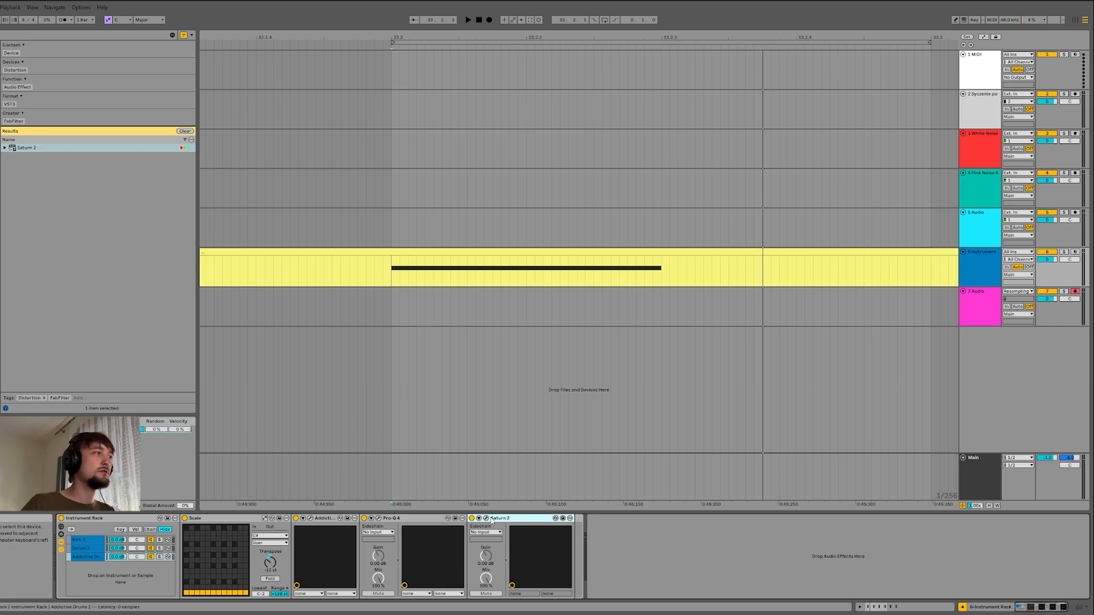
pyautogui.click(549, 299)
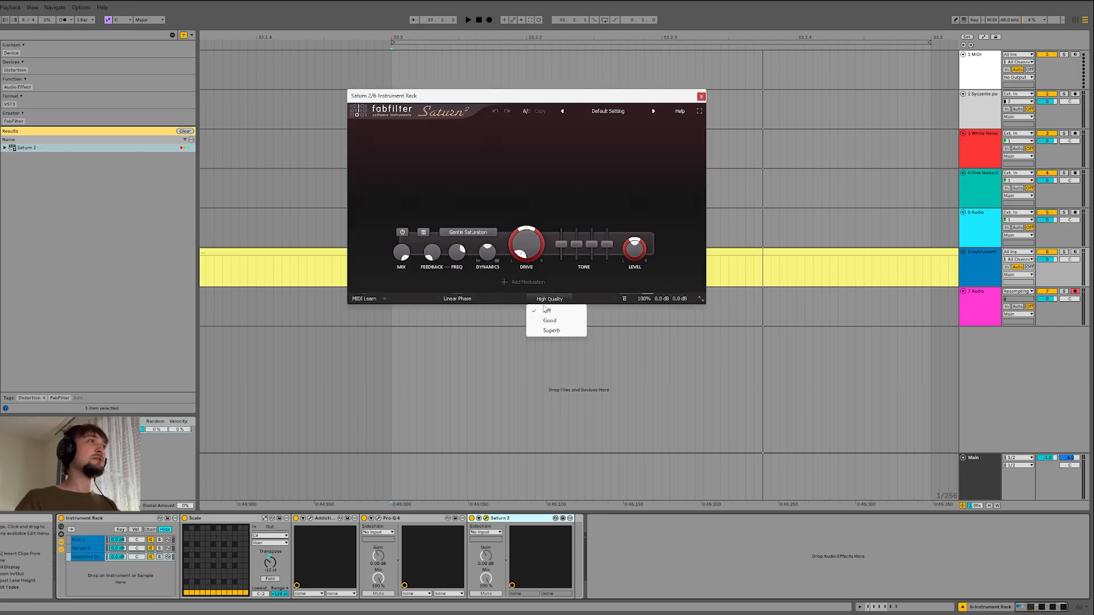
pyautogui.click(560, 330)
pyautogui.moveTo(537, 96); pyautogui.dragTo(746, 197)
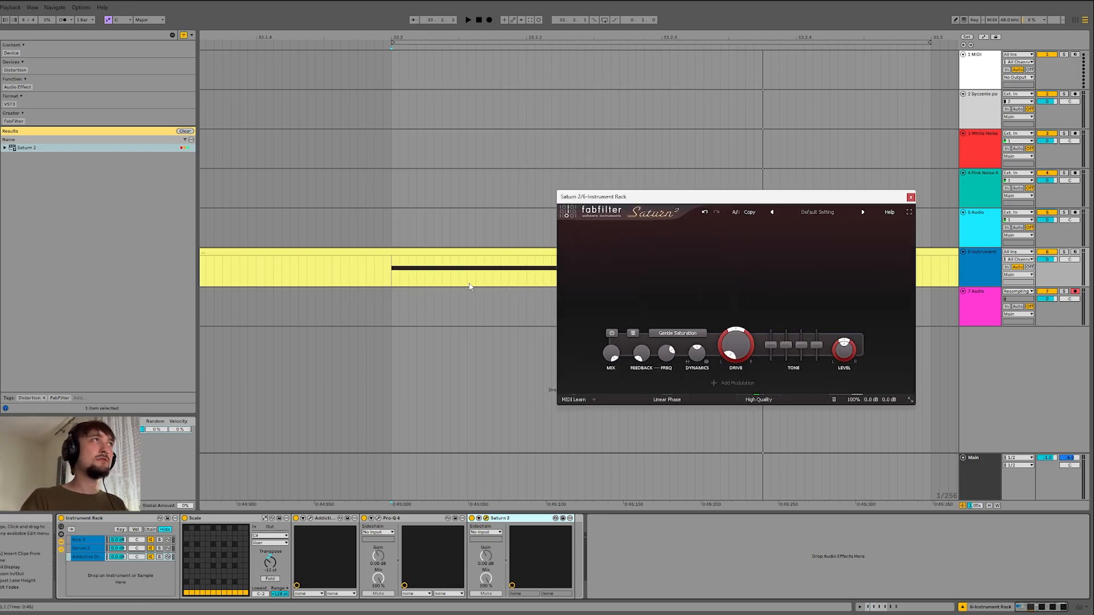
# Step: Audition the loop with Saturn 2's drive raised and solo the Addictive Drums 2 chain
pyautogui.scroll(-5, 456, 283)
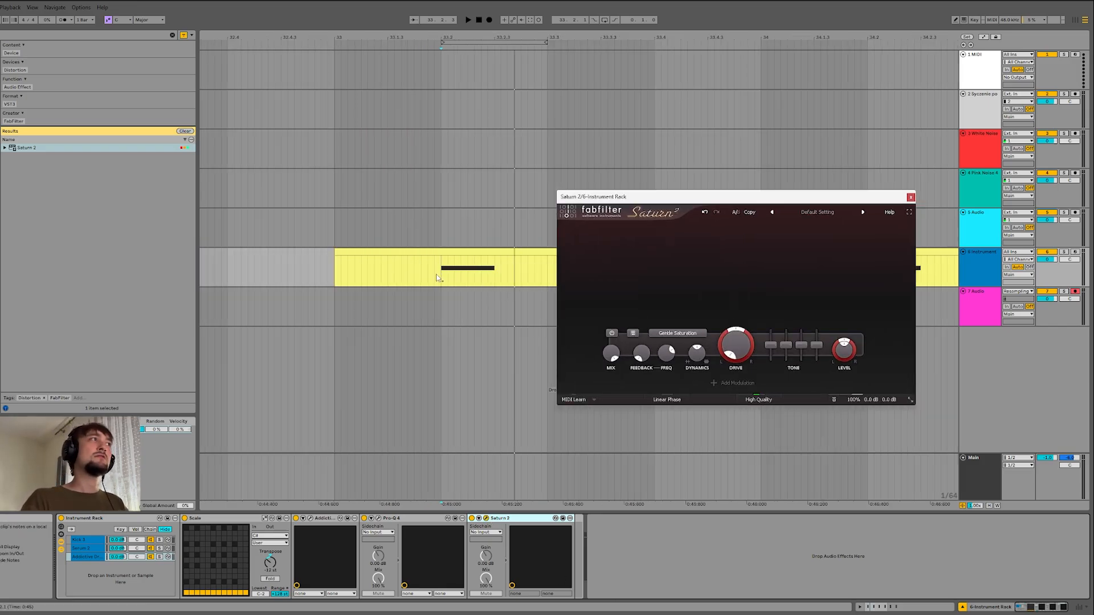
pyautogui.moveTo(751, 354)
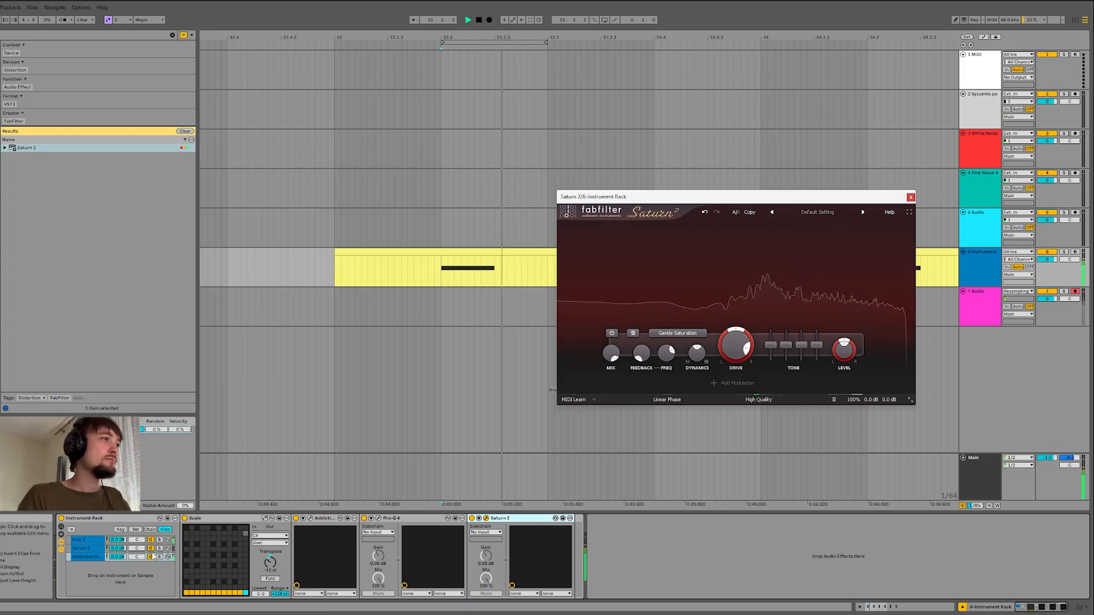
pyautogui.press('space')
pyautogui.click(159, 557)
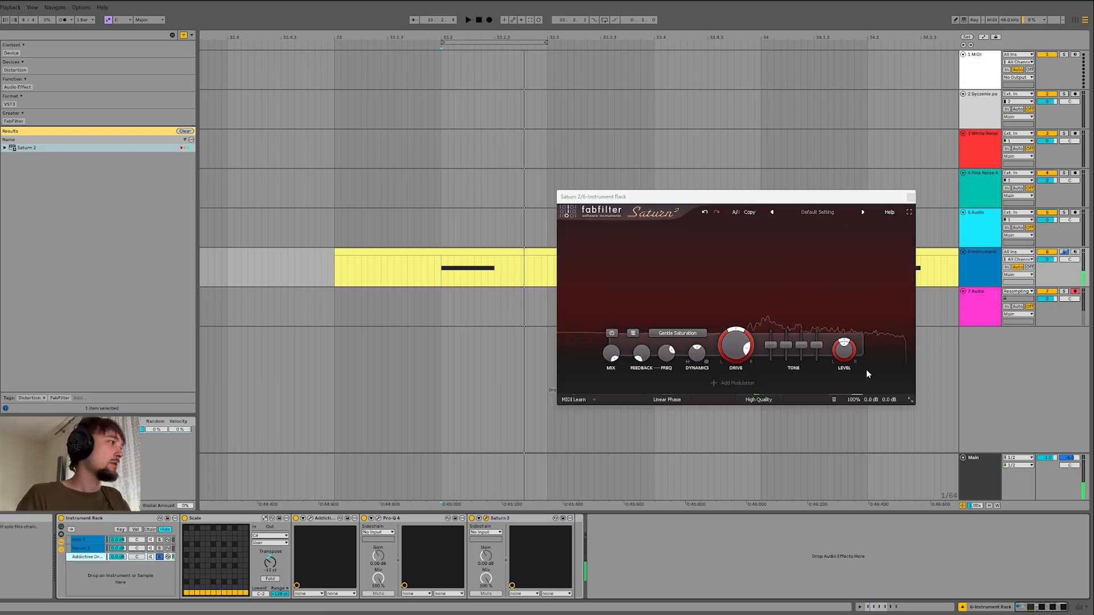
# Step: Open VISION 4X on the Main track beside Saturn 2 and examine the soloed snare layer's spectrogram during playback
pyautogui.click(980, 474)
pyautogui.click(146, 518)
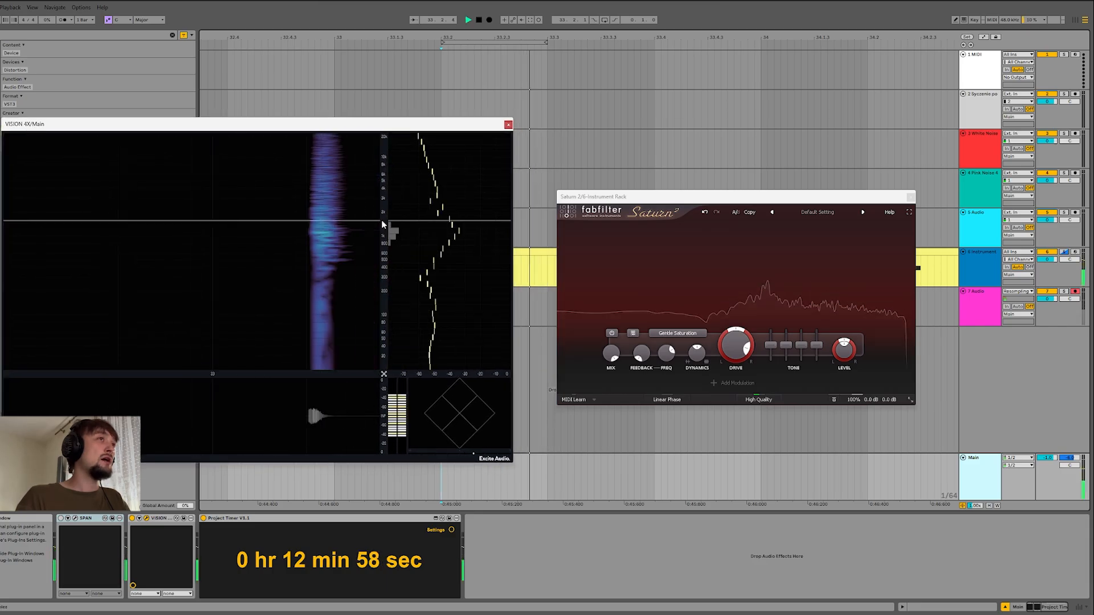
pyautogui.press('space')
pyautogui.moveTo(389, 124); pyautogui.dragTo(255, 132)
pyautogui.click(441, 277)
pyautogui.press('space')
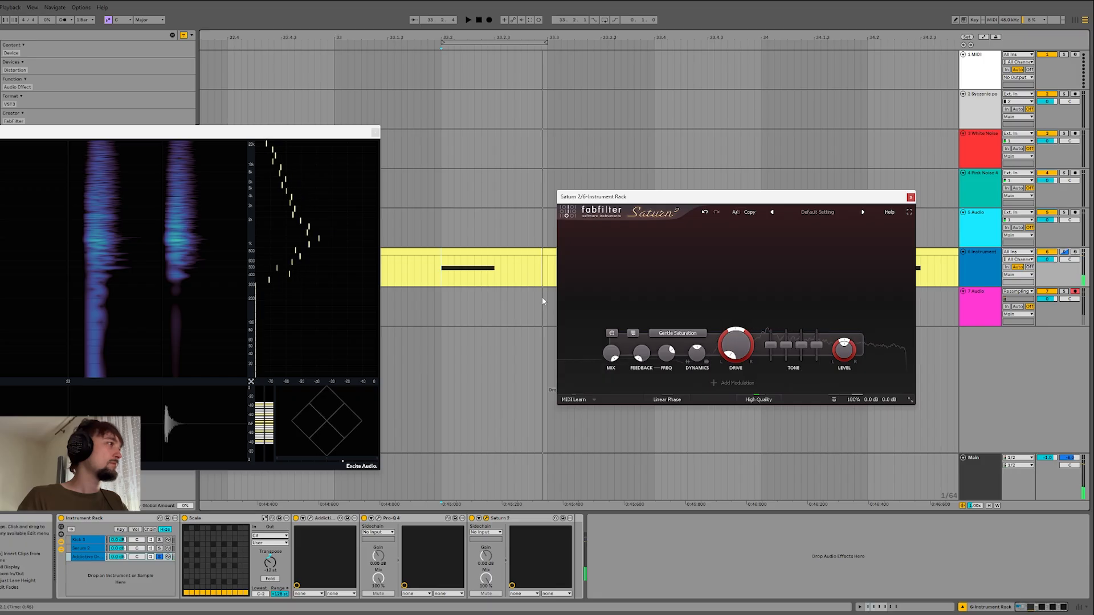
# Step: Raise Saturn 2's Band 1 drive past about 23% and examine the hit's waveform in VISION 4X
pyautogui.moveTo(740, 349)
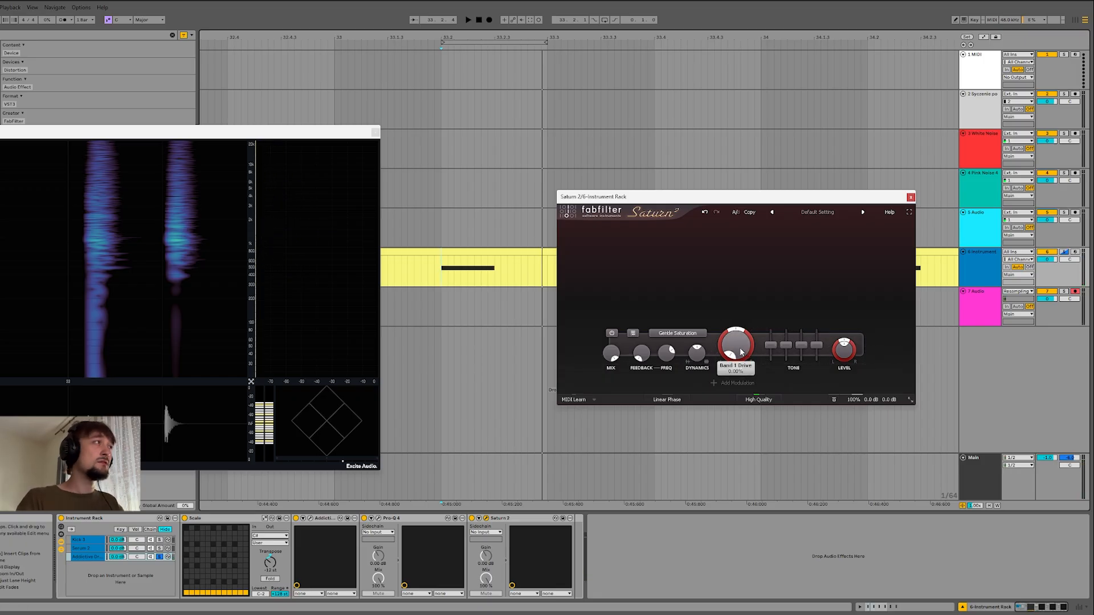
pyautogui.press('space')
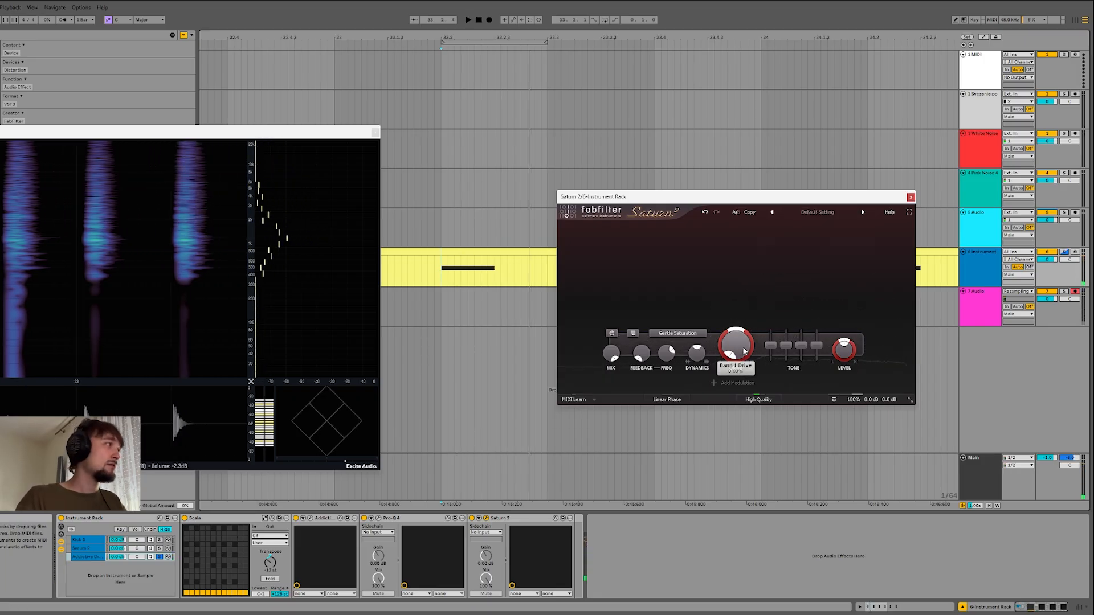
pyautogui.moveTo(743, 351); pyautogui.dragTo(762, 308)
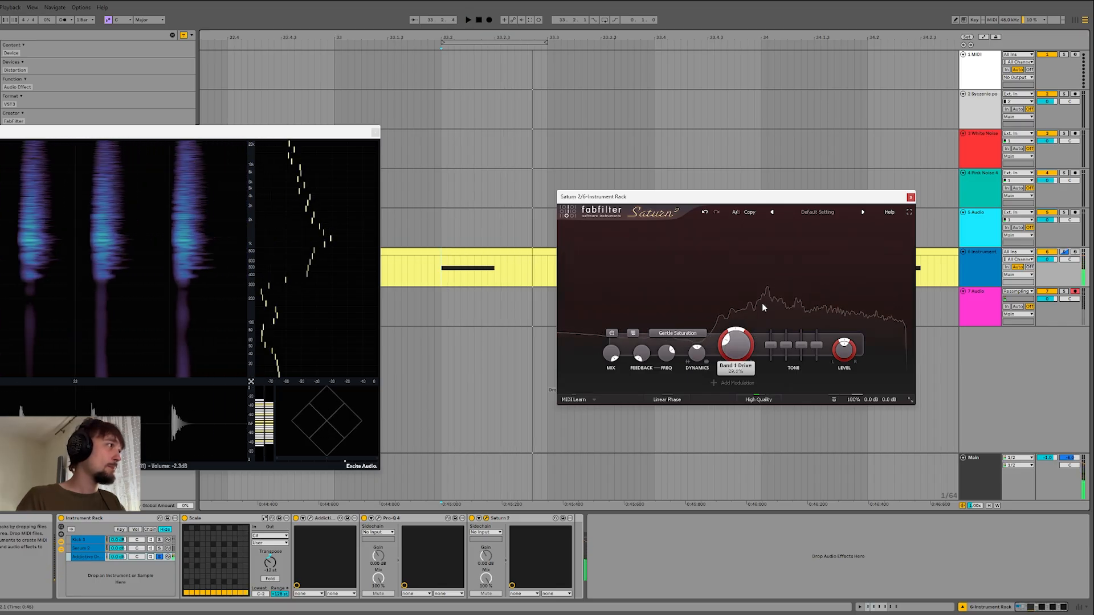
pyautogui.moveTo(762, 303)
pyautogui.mouseDown()
pyautogui.moveTo(747, 357)
pyautogui.moveTo(758, 290)
pyautogui.mouseUp()
pyautogui.click(168, 421)
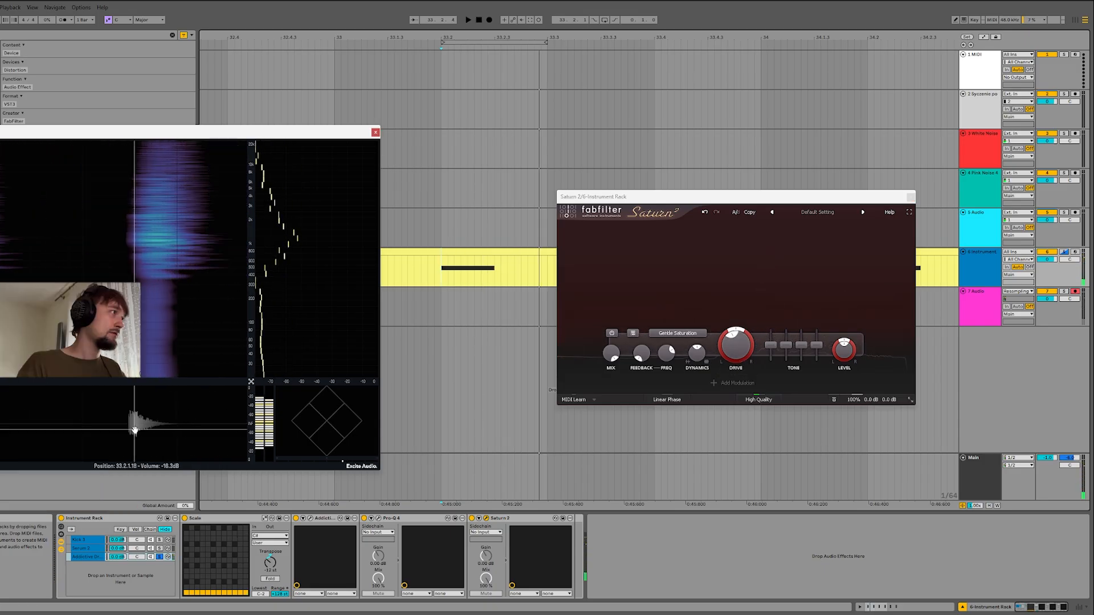
# Step: Compare the snare layer at zero Saturn 2 drive and with Band 1 drive set to about 43.8%
pyautogui.moveTo(740, 354)
pyautogui.press('space')
pyautogui.press('space')
pyautogui.press('space')
pyautogui.moveTo(740, 353); pyautogui.dragTo(740, 393)
pyautogui.press('space')
pyautogui.press('space')
pyautogui.moveTo(740, 354); pyautogui.dragTo(750, 297)
pyautogui.press('space')
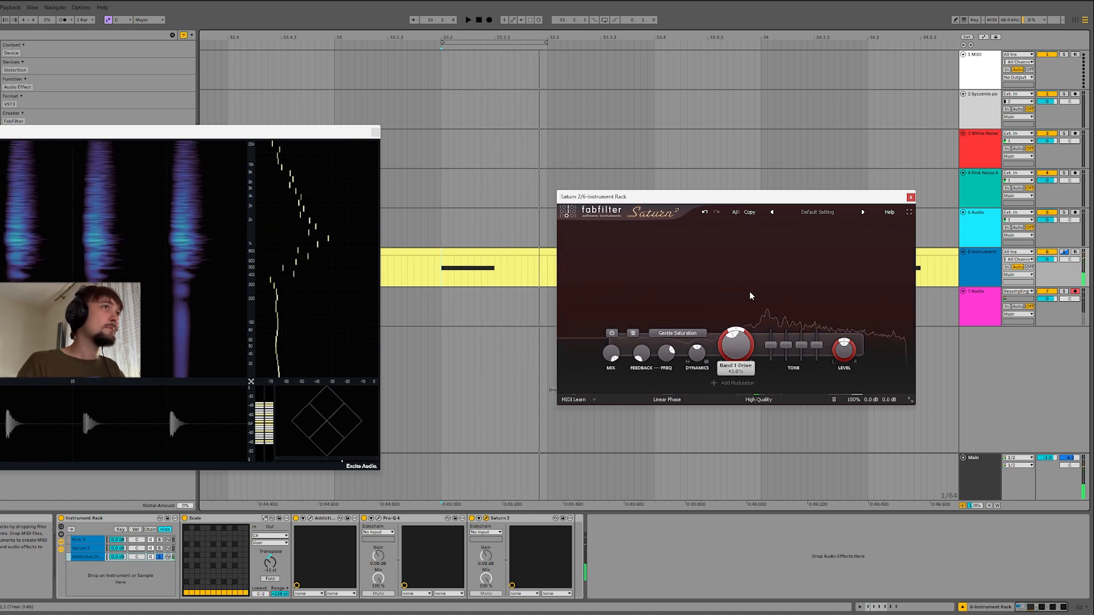
# Step: Close the VISION 4X and Saturn 2 windows
pyautogui.doubleClick(736, 353)
pyautogui.click(794, 370)
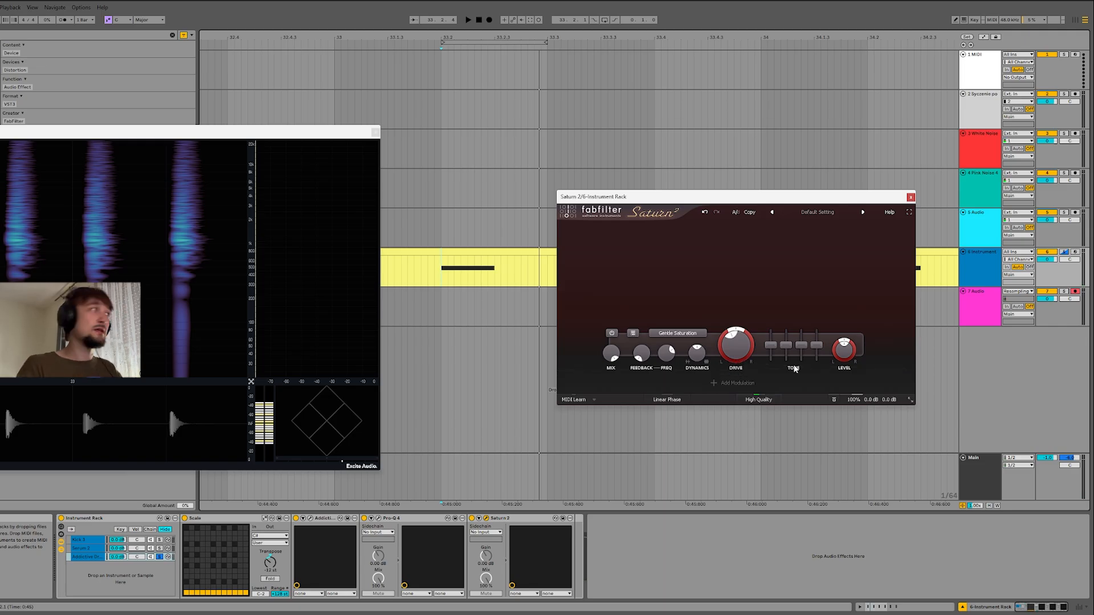
pyautogui.click(376, 132)
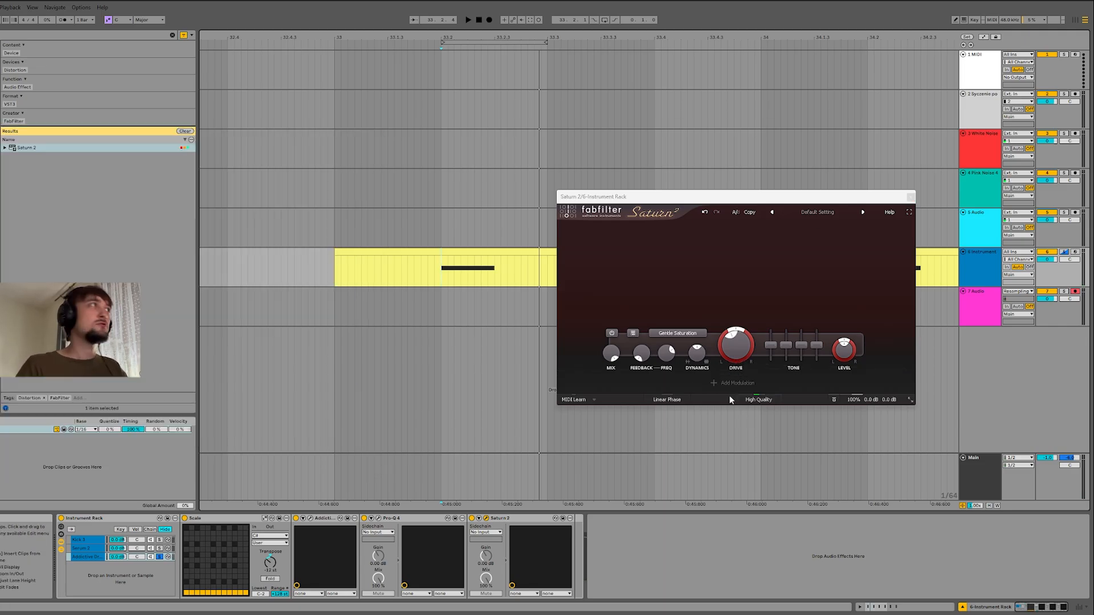
pyautogui.click(910, 197)
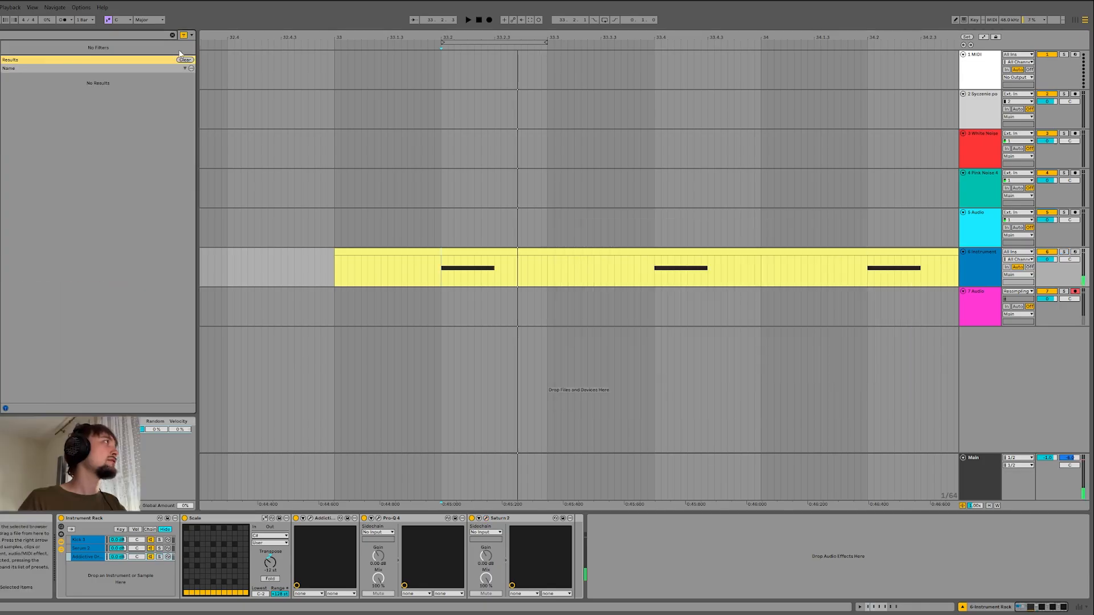
# Step: Add EQ Eight after Saturn 2 and audition the snare layer with its low cut active and bypassed
pyautogui.click(24, 115)
pyautogui.moveTo(27, 132); pyautogui.dragTo(586, 494)
pyautogui.press('space')
pyautogui.click(607, 594)
pyautogui.click(580, 519)
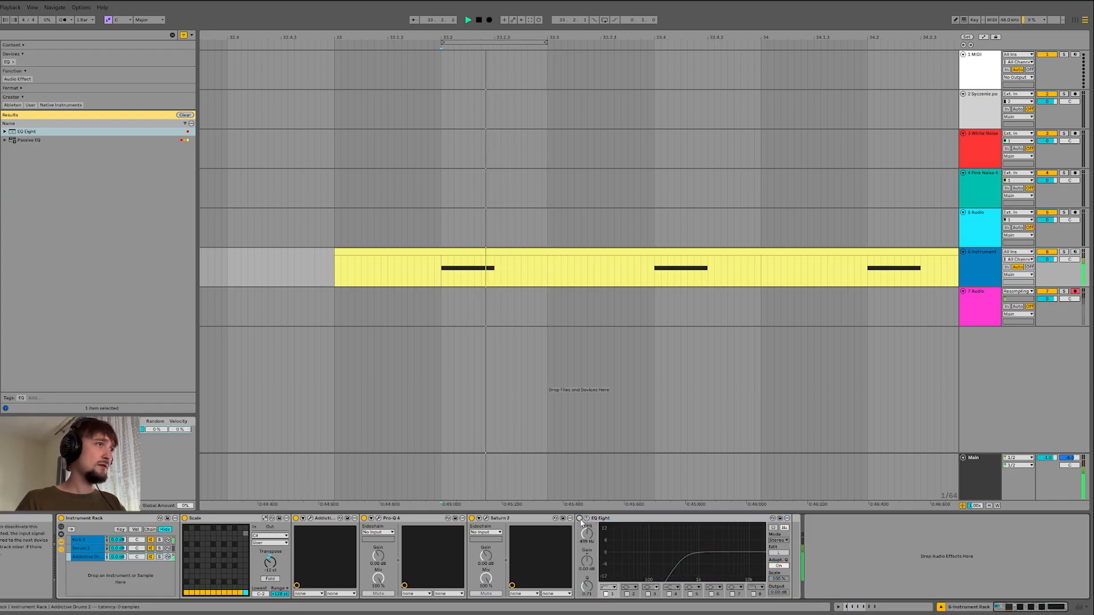
pyautogui.click(579, 519)
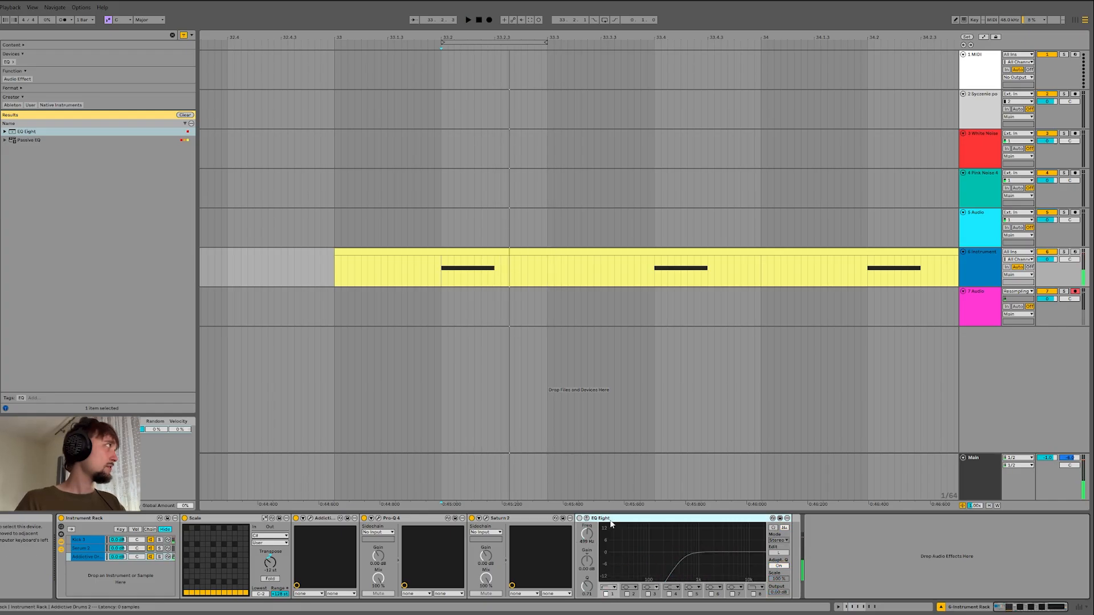
# Step: Isolate the soloed layer's lows in EQ Eight with a boosted low shelf and a band 8 high cut at about 183 Hz
pyautogui.click(608, 587)
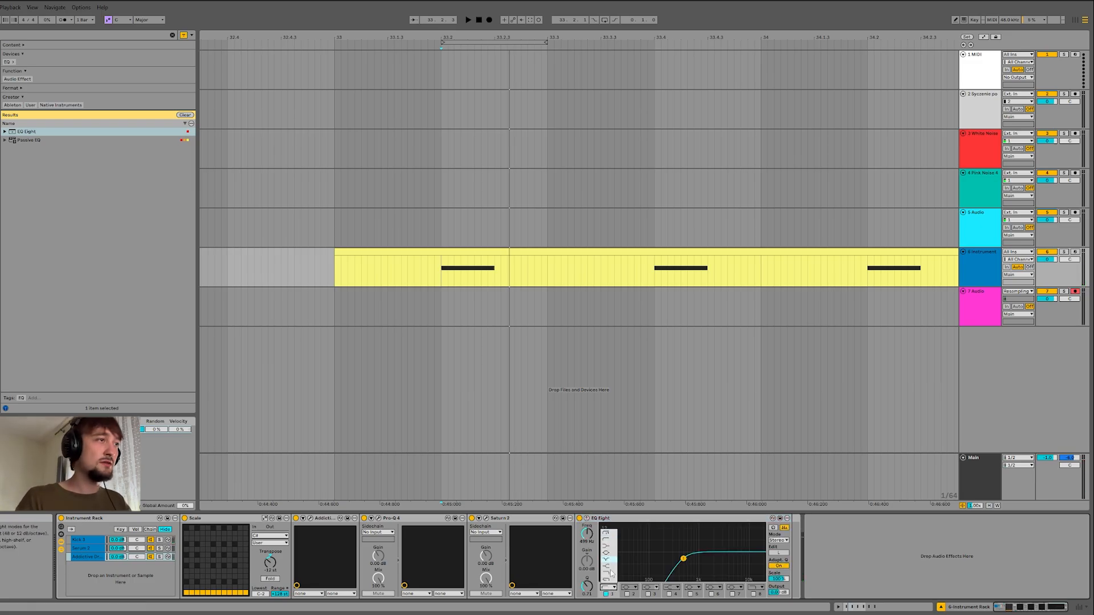
pyautogui.click(160, 558)
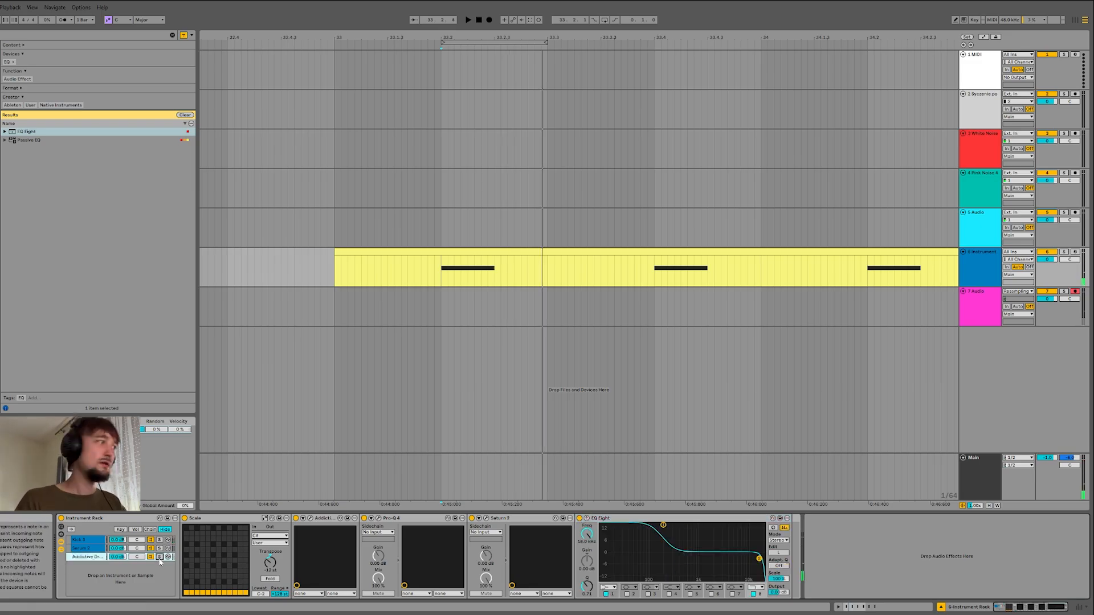
pyautogui.click(160, 557)
pyautogui.moveTo(759, 559); pyautogui.dragTo(661, 554)
pyautogui.press('space')
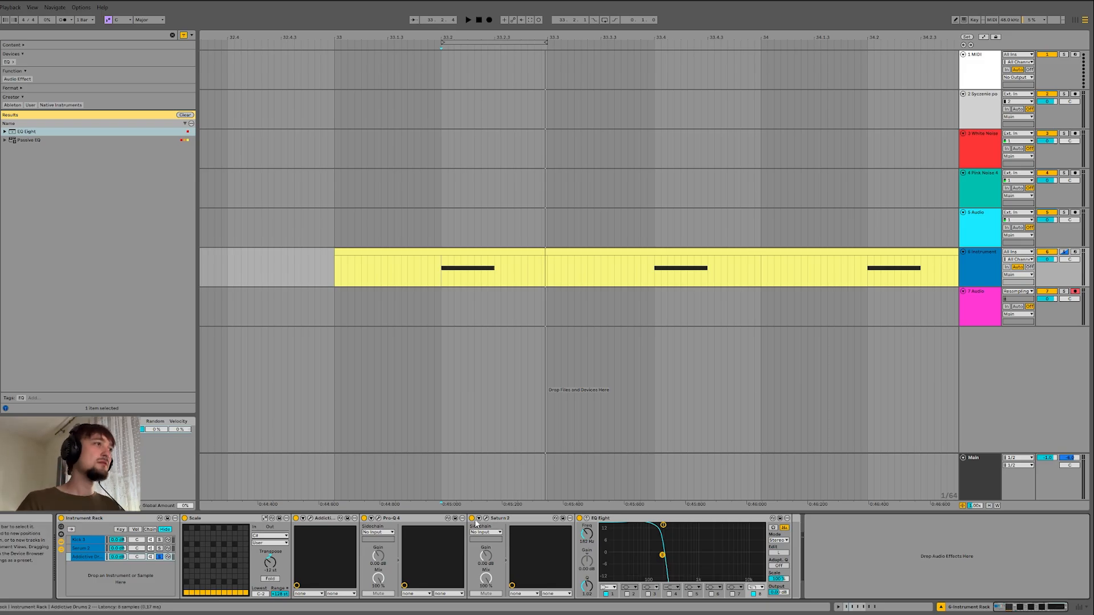
# Step: Compare the isolated lows with Saturn 2 bypassed and active, and remove EQ Eight from the chain
pyautogui.click(473, 519)
pyautogui.press('space')
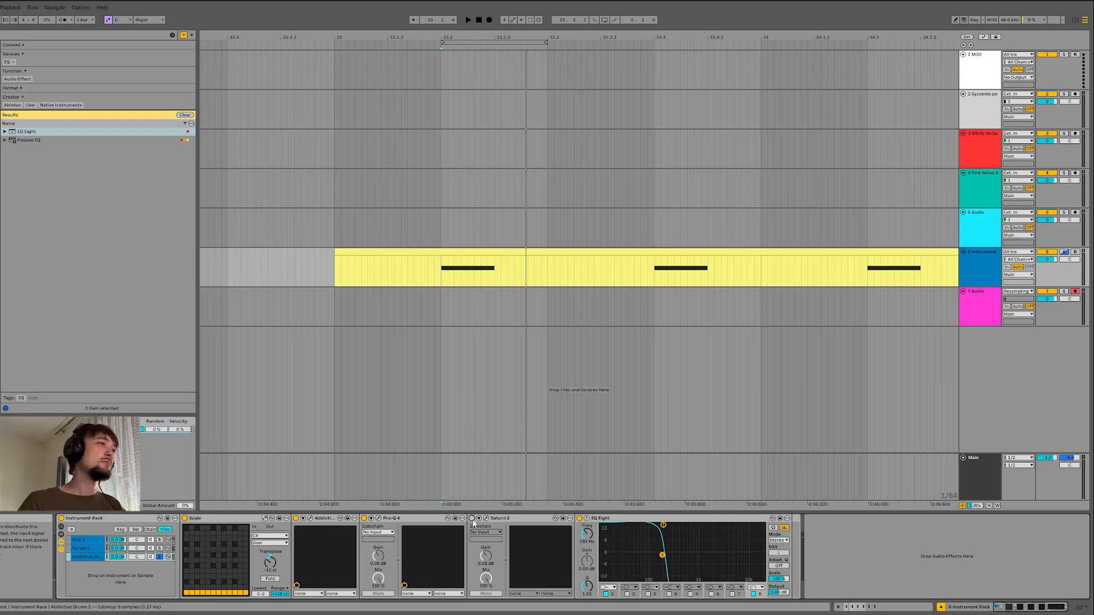
pyautogui.press('space')
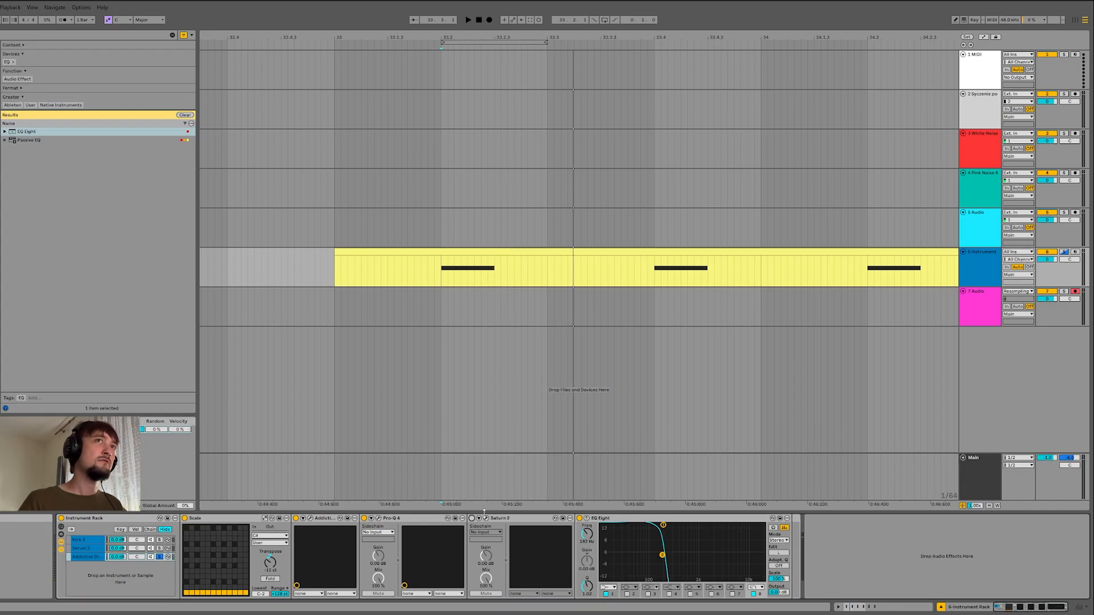
pyautogui.press('space')
pyautogui.click(472, 519)
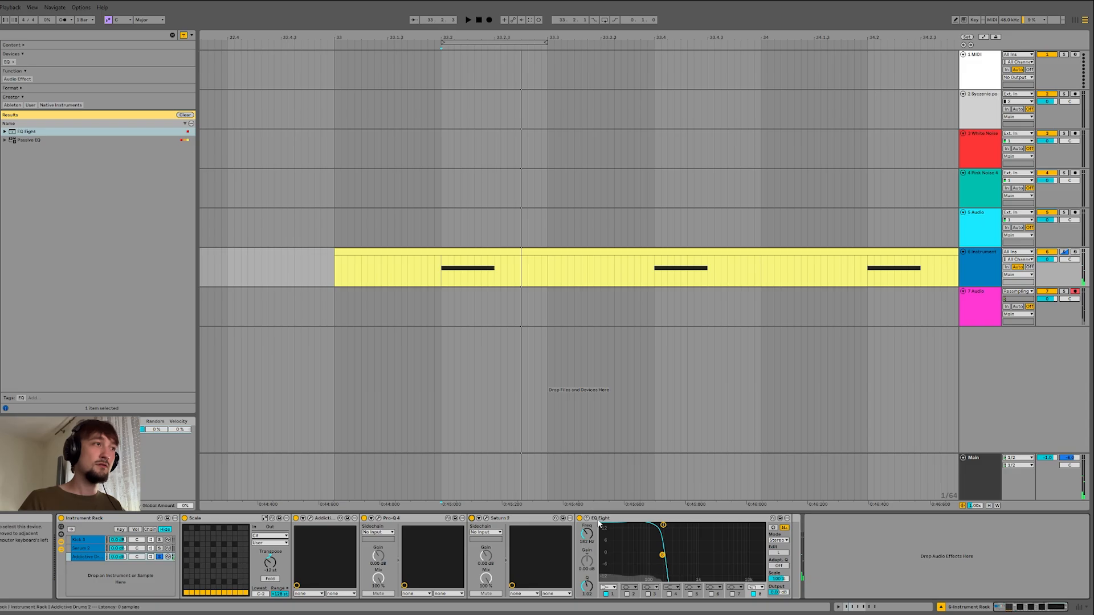
pyautogui.press('Delete')
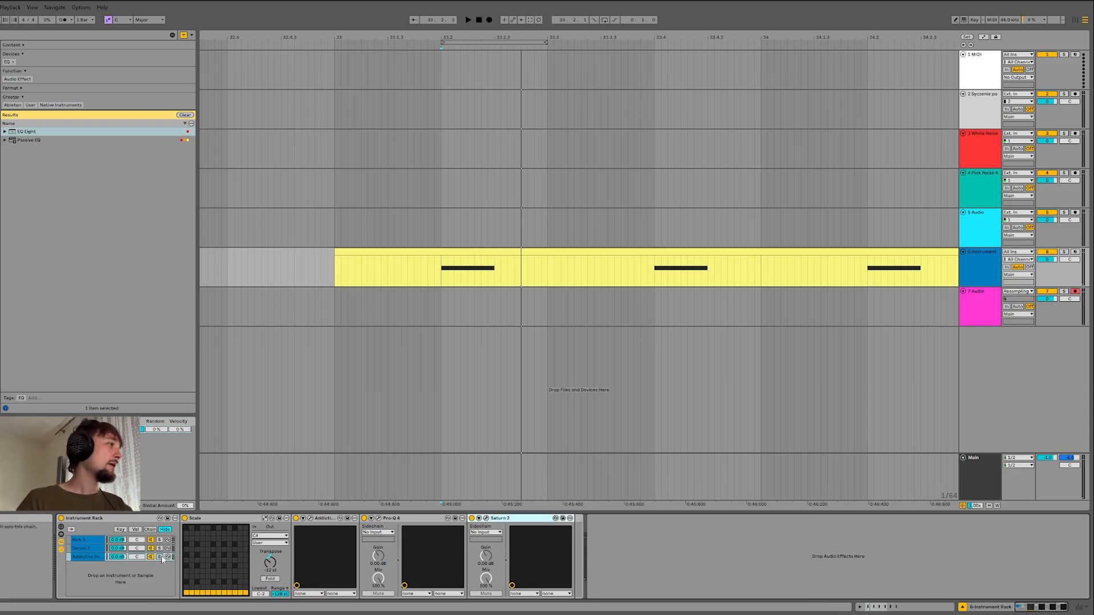
# Step: Select the Kick 3 chain and open SPAN on the Main track
pyautogui.click(78, 555)
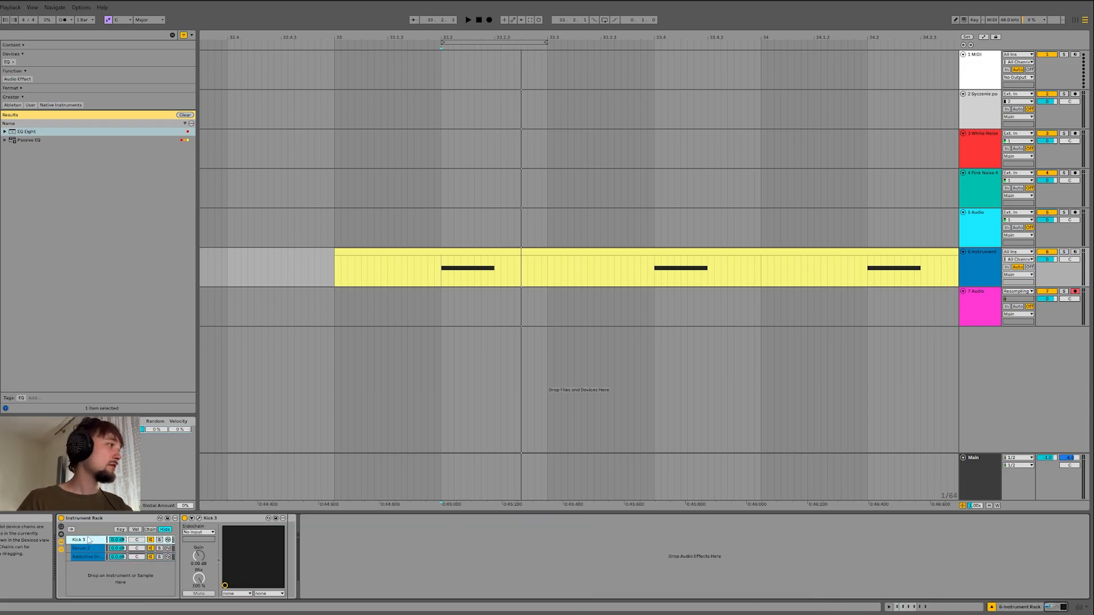
pyautogui.click(972, 483)
pyautogui.click(75, 518)
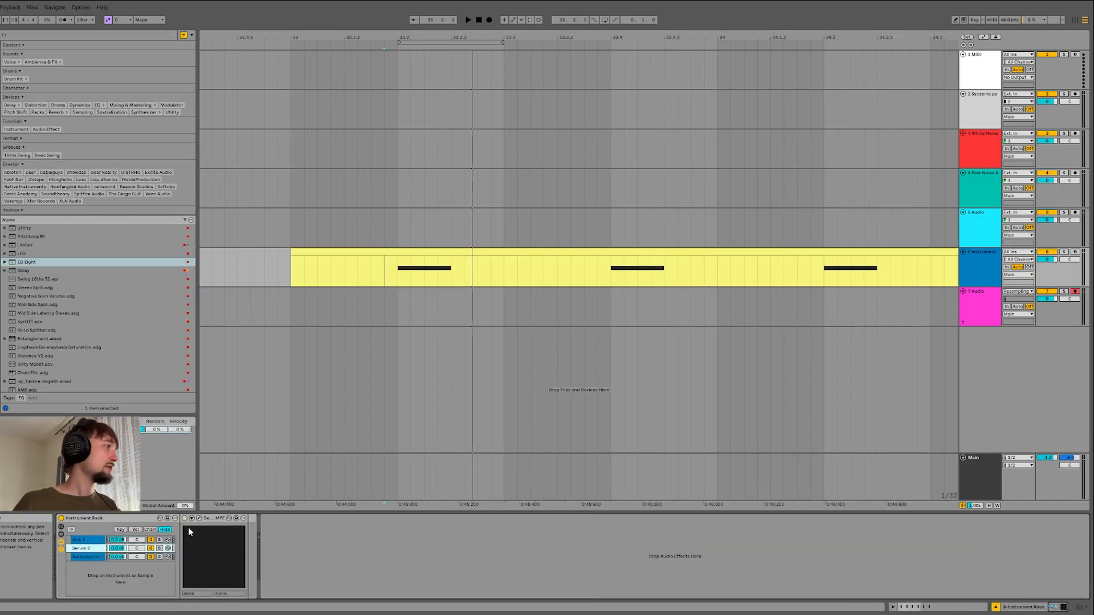
# Step: Open Serum 2 and redraw LFO 1 in Envelope mode with a quick rise to an early peak and a curved decay
pyautogui.click(199, 518)
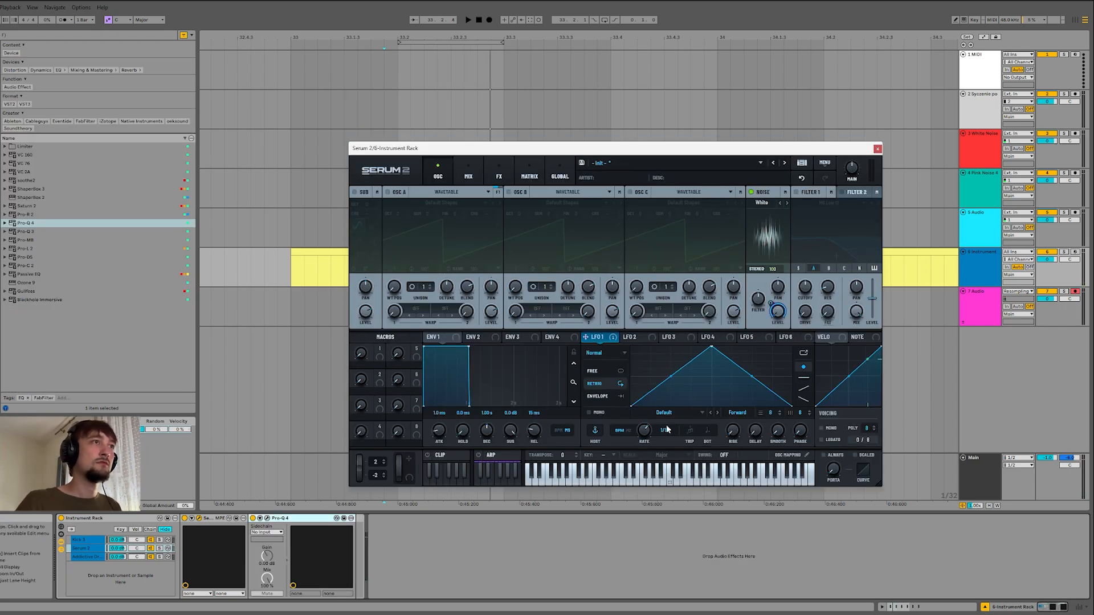
pyautogui.moveTo(708, 347); pyautogui.dragTo(641, 390)
pyautogui.doubleClick(691, 355)
pyautogui.moveTo(747, 382); pyautogui.dragTo(737, 400)
pyautogui.moveTo(691, 354)
pyautogui.mouseDown()
pyautogui.moveTo(690, 376)
pyautogui.moveTo(671, 348)
pyautogui.mouseUp()
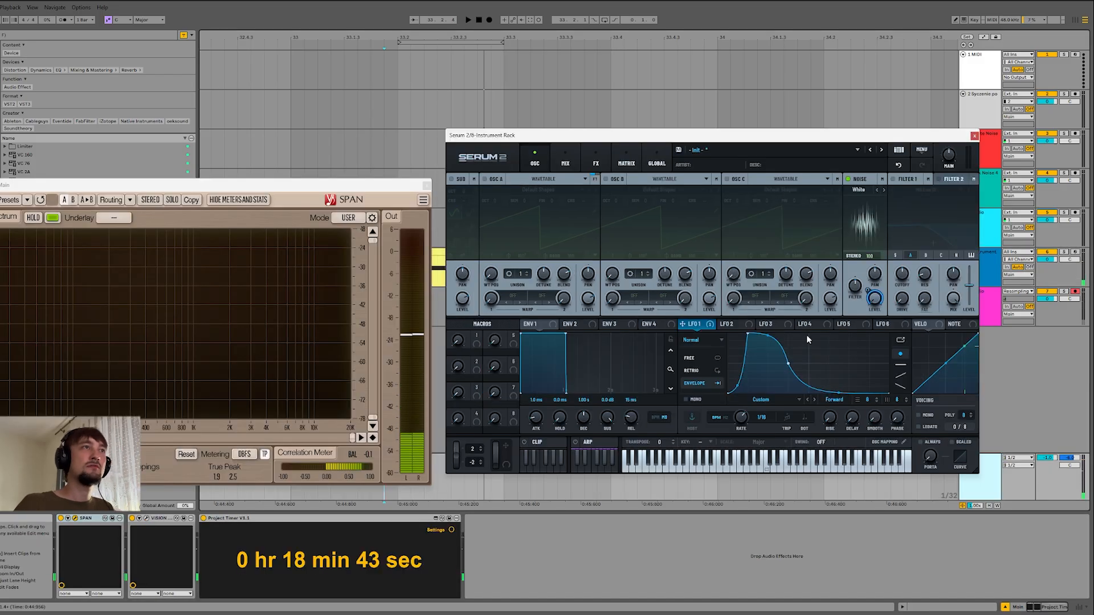
# Step: Shift LFO 1's peak point slightly earlier in Serum 2 to shorten the envelope's rise
pyautogui.moveTo(745, 333); pyautogui.dragTo(738, 333)
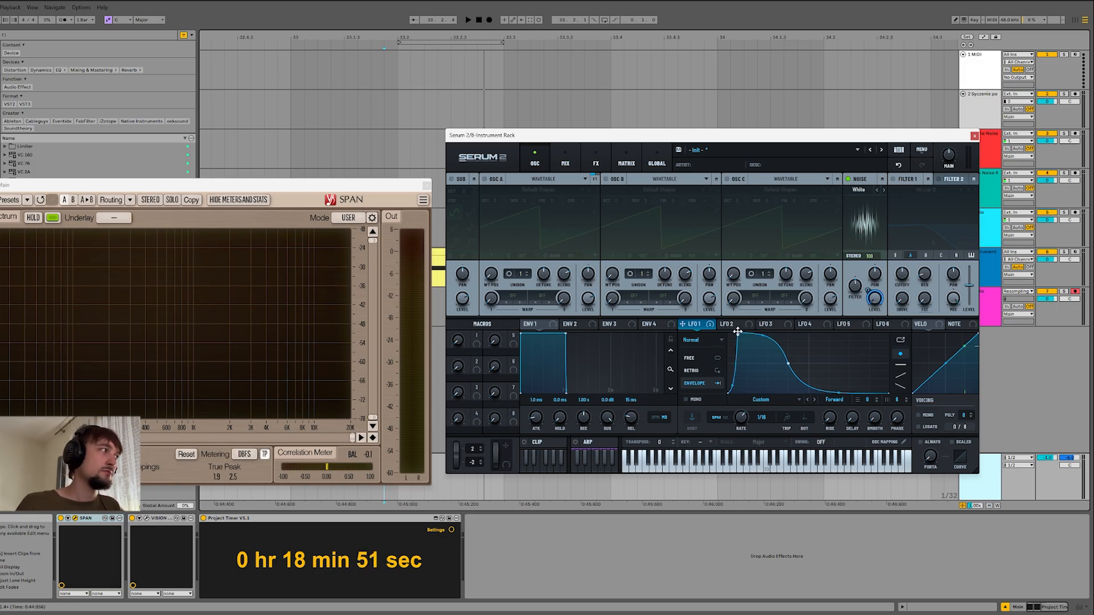
pyautogui.moveTo(738, 333); pyautogui.dragTo(739, 333)
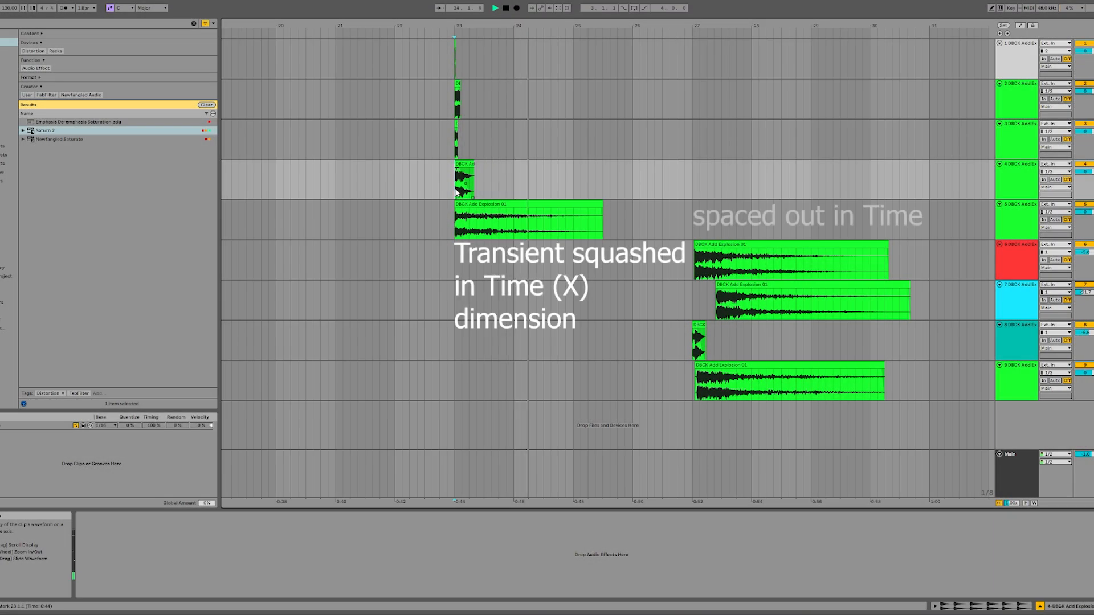
# Step: Play the explosion clips squashed together in time and the clips spaced out in time to compare their transients
pyautogui.press('space')
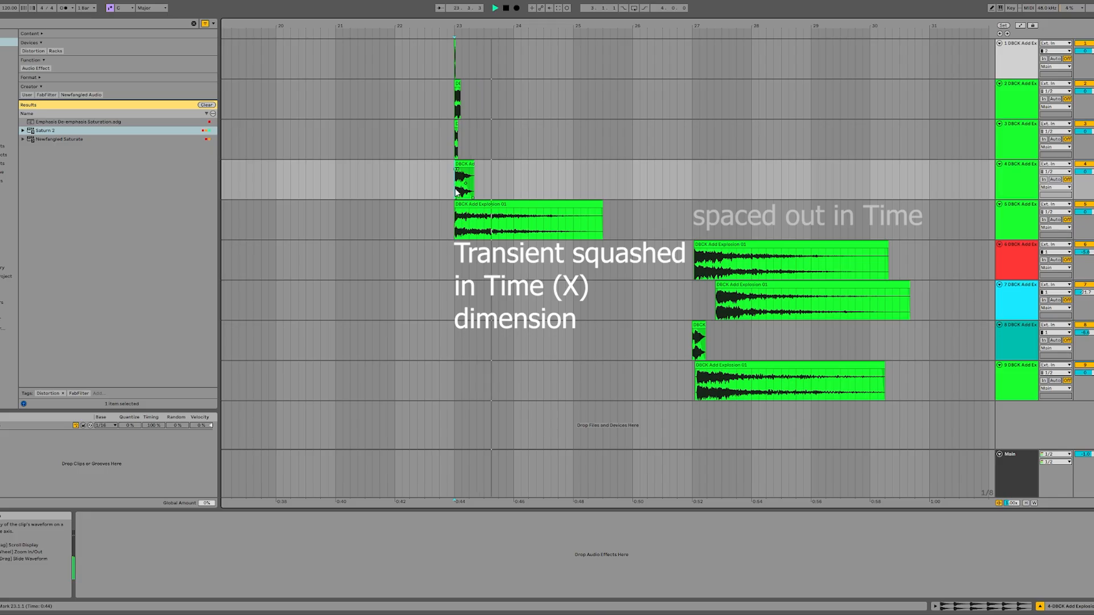
pyautogui.press('space')
pyautogui.click(692, 263)
pyautogui.press('space')
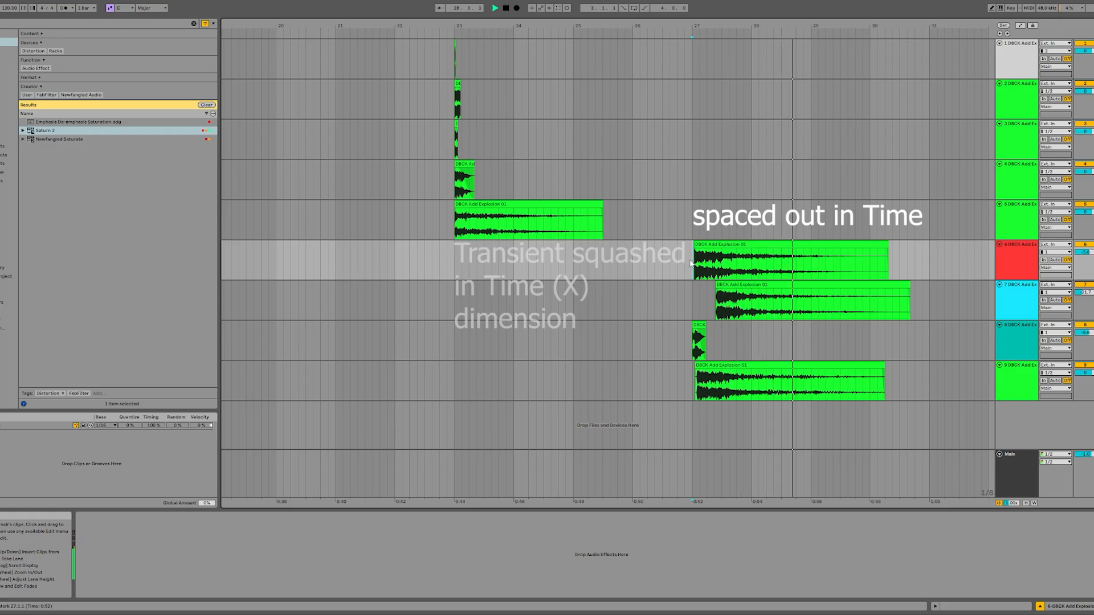
pyautogui.press('space')
pyautogui.press('space')
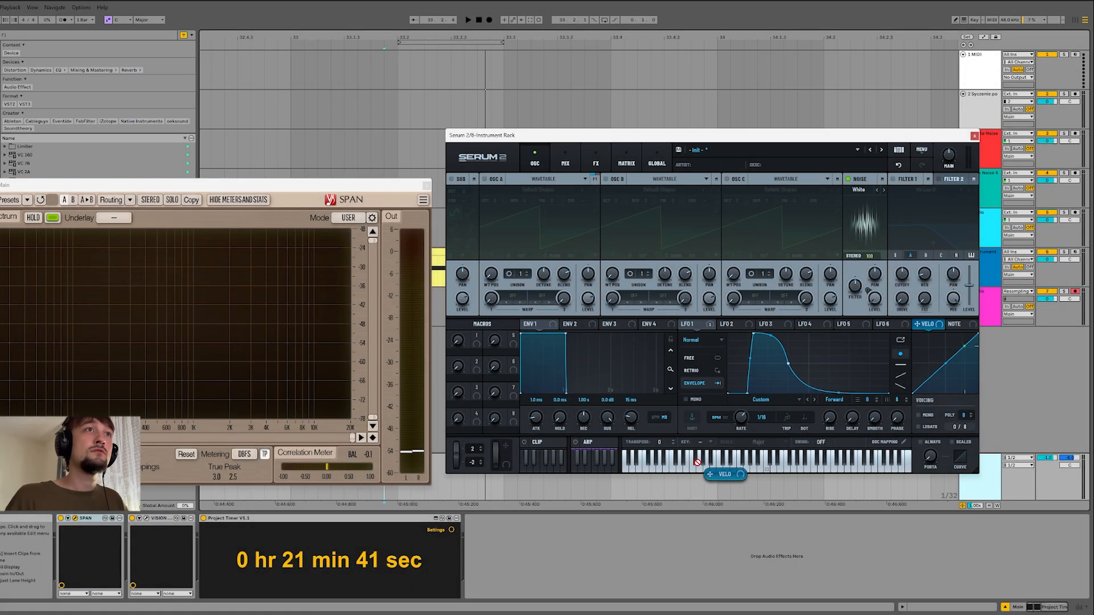
pyautogui.moveTo(900, 339); pyautogui.dragTo(817, 380)
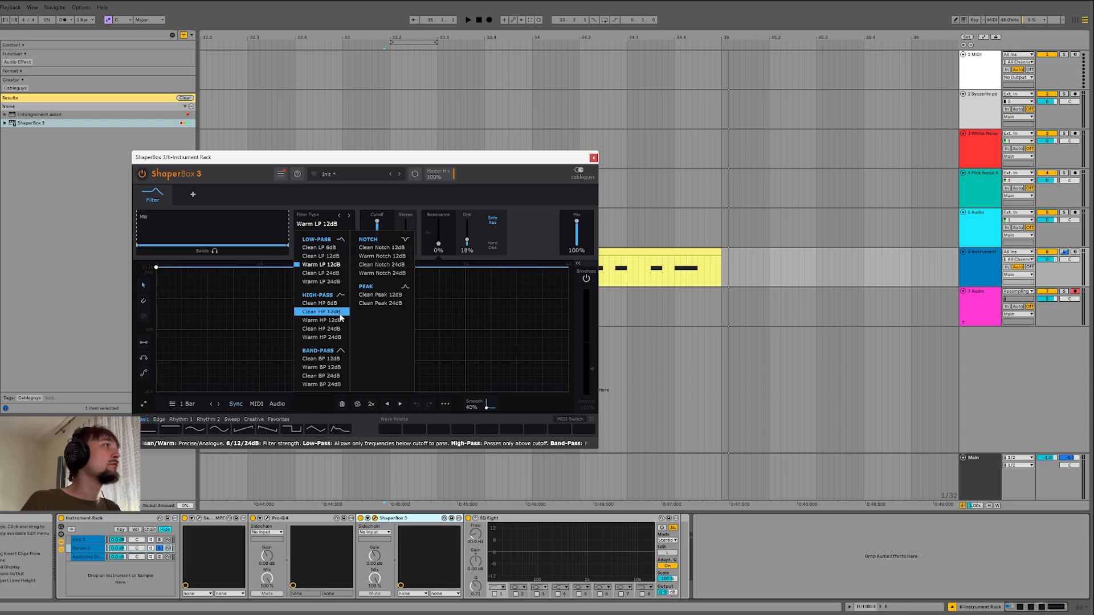
# Step: Set ShaperBox 3 to a Warm HP 12dB filter, audio-triggered with a 1/32 length, and its cutoff to 1.76 kHz
pyautogui.click(321, 320)
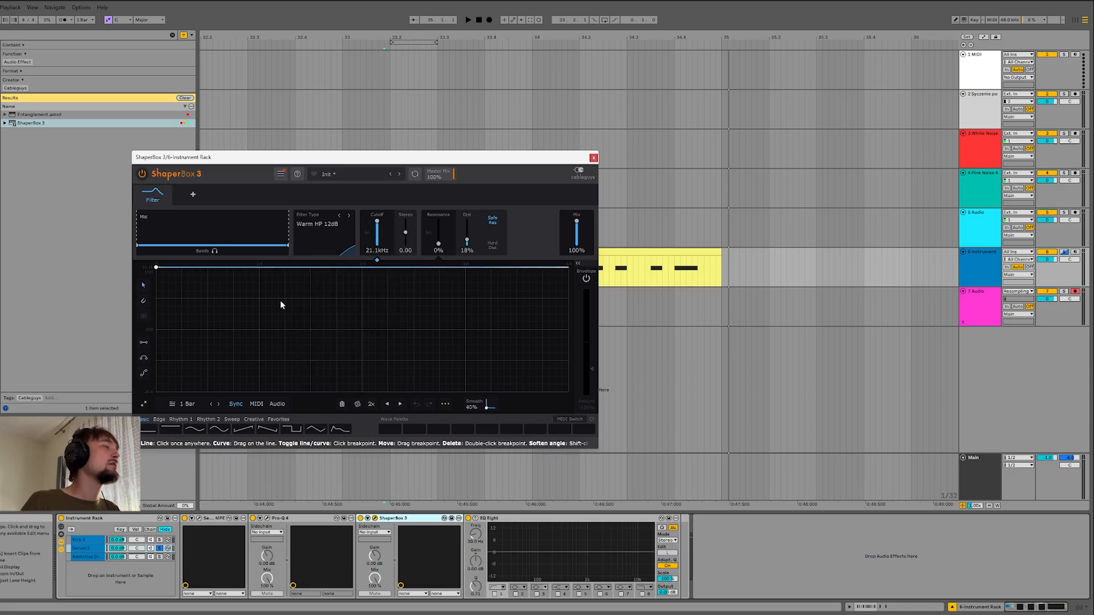
pyautogui.click(277, 403)
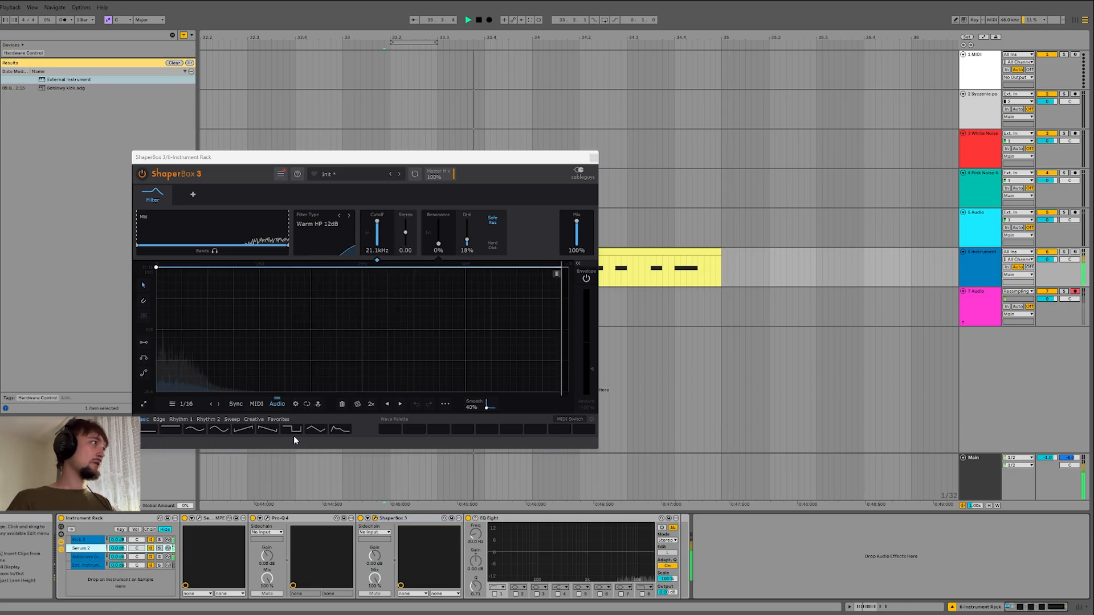
pyautogui.click(185, 404)
pyautogui.click(228, 448)
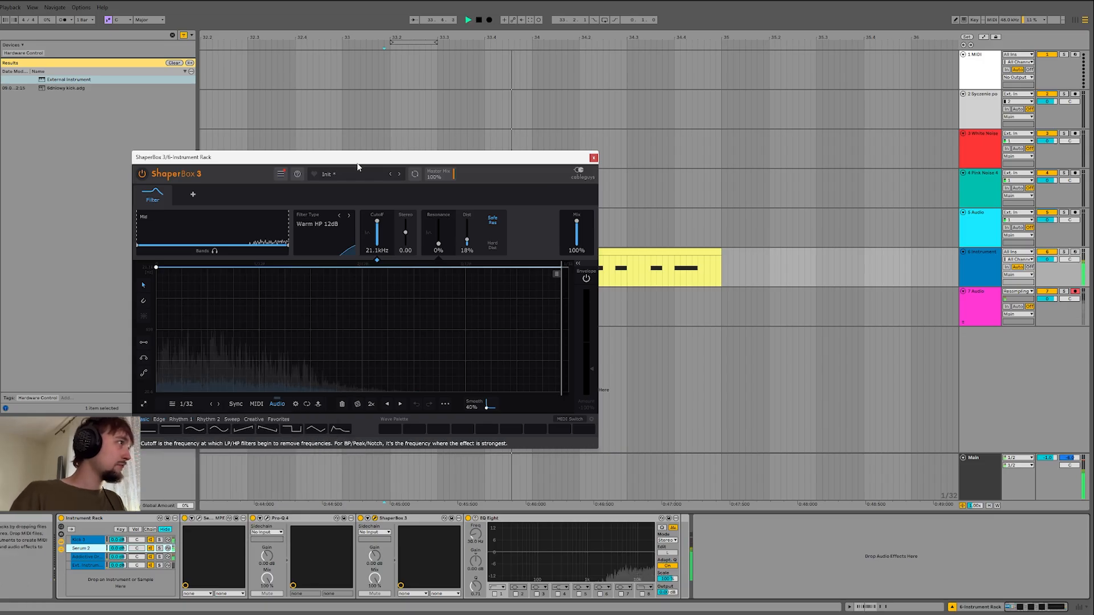
pyautogui.moveTo(342, 158); pyautogui.dragTo(591, 137)
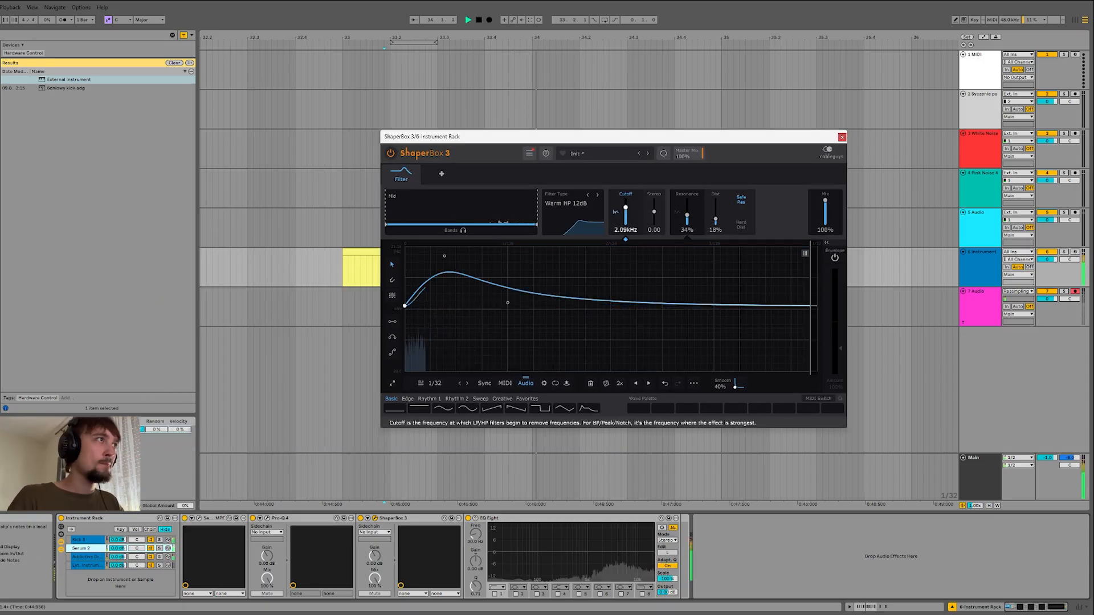
pyautogui.moveTo(625, 207); pyautogui.dragTo(626, 209)
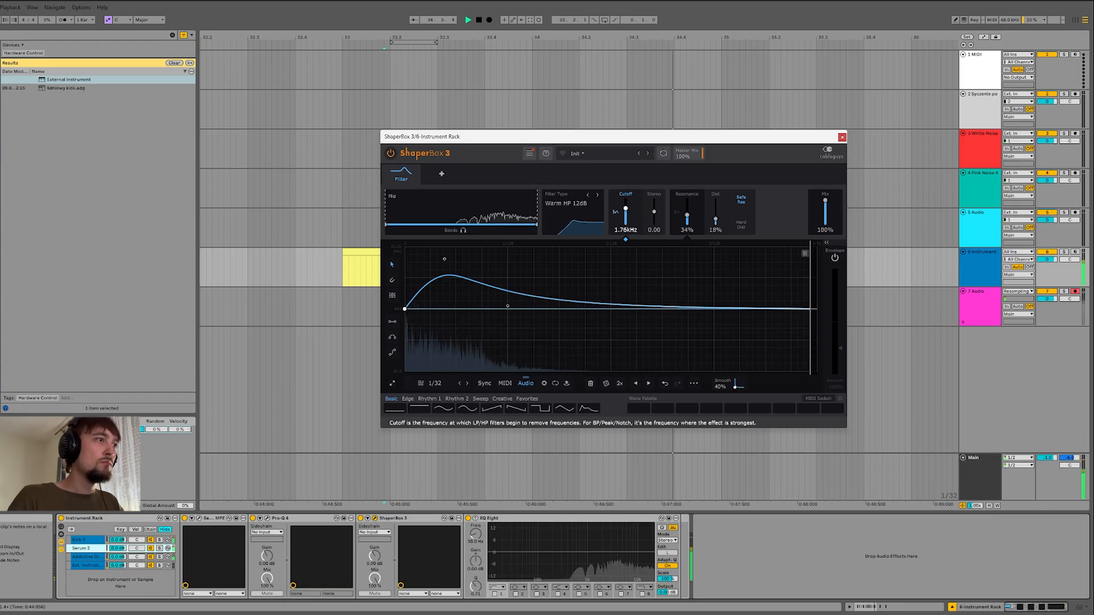
# Step: Solo the Serum 2 chain in the Instrument Rack and audition the filtered noise on its own
pyautogui.press('space')
pyautogui.click(159, 549)
pyautogui.press('space')
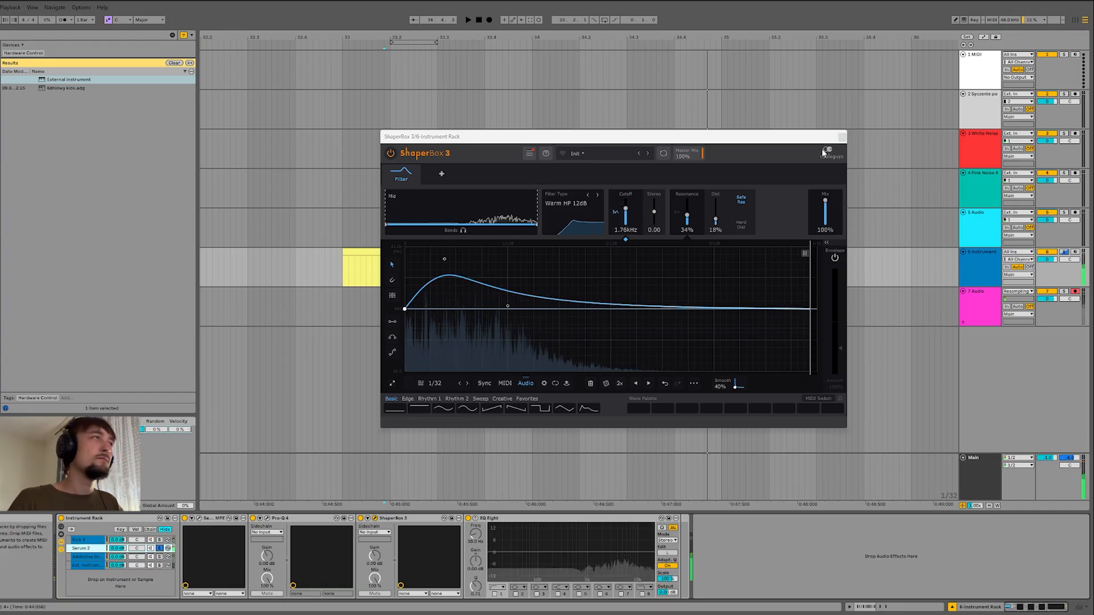
# Step: Open Serum 2 in the noise chain and toggle ShaperBox 3 to compare the noise layer
pyautogui.click(375, 518)
pyautogui.click(199, 520)
pyautogui.press('space')
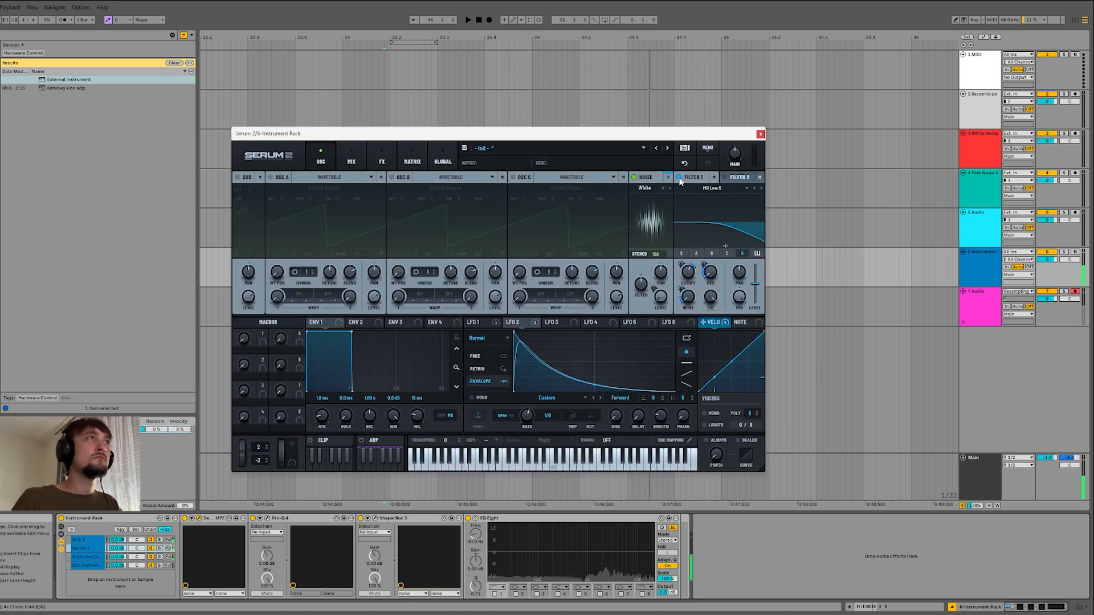
pyautogui.click(361, 518)
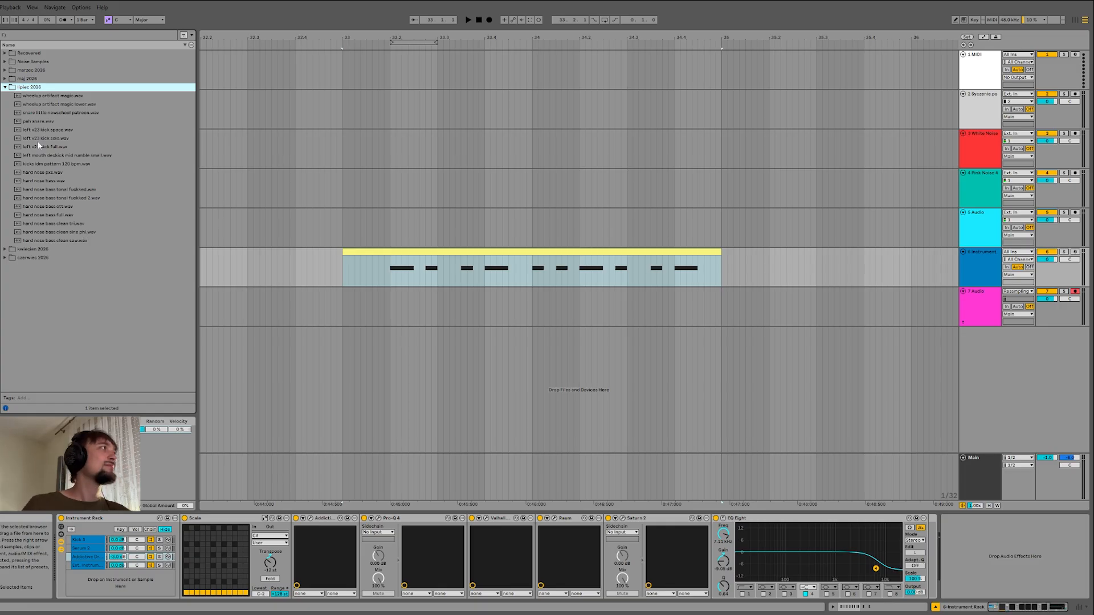
# Step: Place snare little newschool patreon.wav on the resampling audio track and inspect the waveform of its first hit
pyautogui.click(35, 122)
pyautogui.press('Up')
pyautogui.press('Up')
pyautogui.moveTo(36, 114); pyautogui.dragTo(724, 307)
pyautogui.scroll(10, 688, 328)
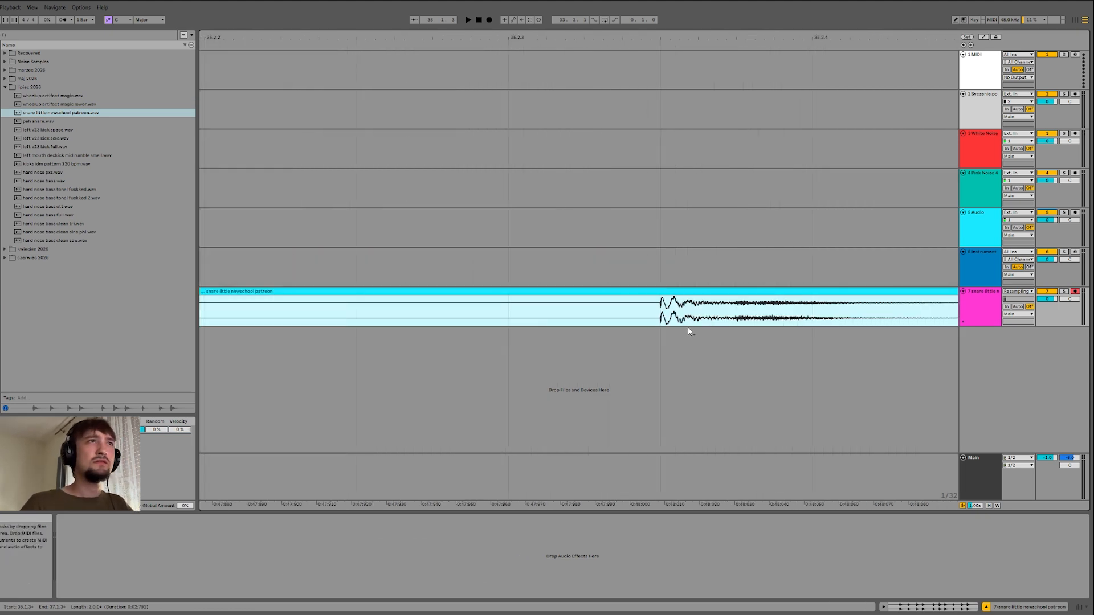
pyautogui.scroll(-10, 688, 330)
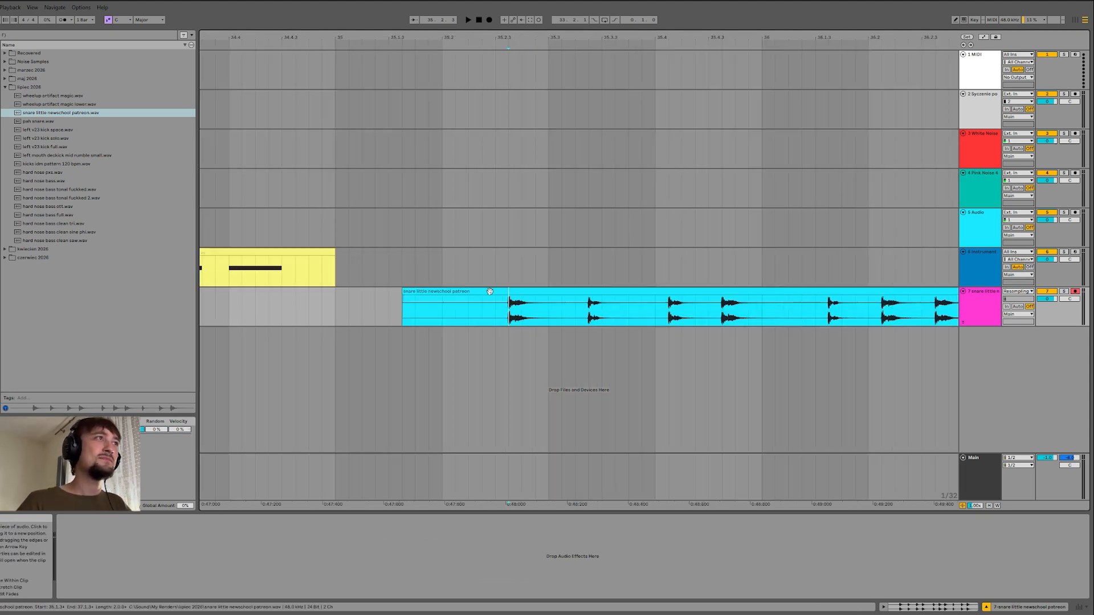
pyautogui.scroll(-3, 630, 314)
# Step: Solo the audio track to listen to the placed snare clip, and delete the clip
pyautogui.press('s')
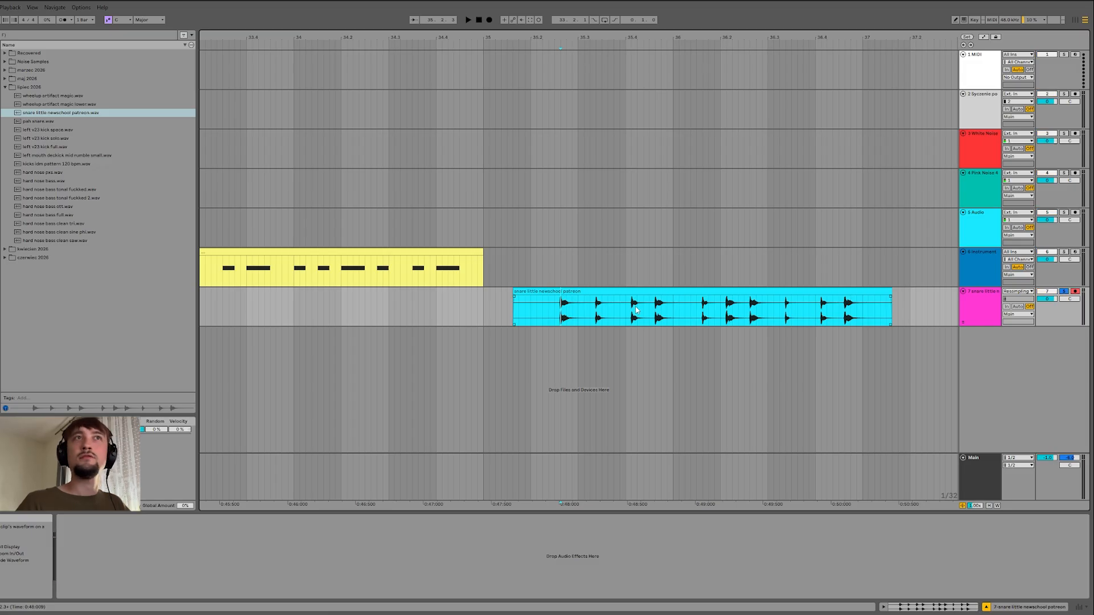
pyautogui.press('space')
pyautogui.scroll(-3, 598, 322)
pyautogui.press('space')
pyautogui.click(595, 292)
pyautogui.press('Delete')
# Step: Return to the MIDI pattern's first hit and solo the instrument track
pyautogui.click(391, 274)
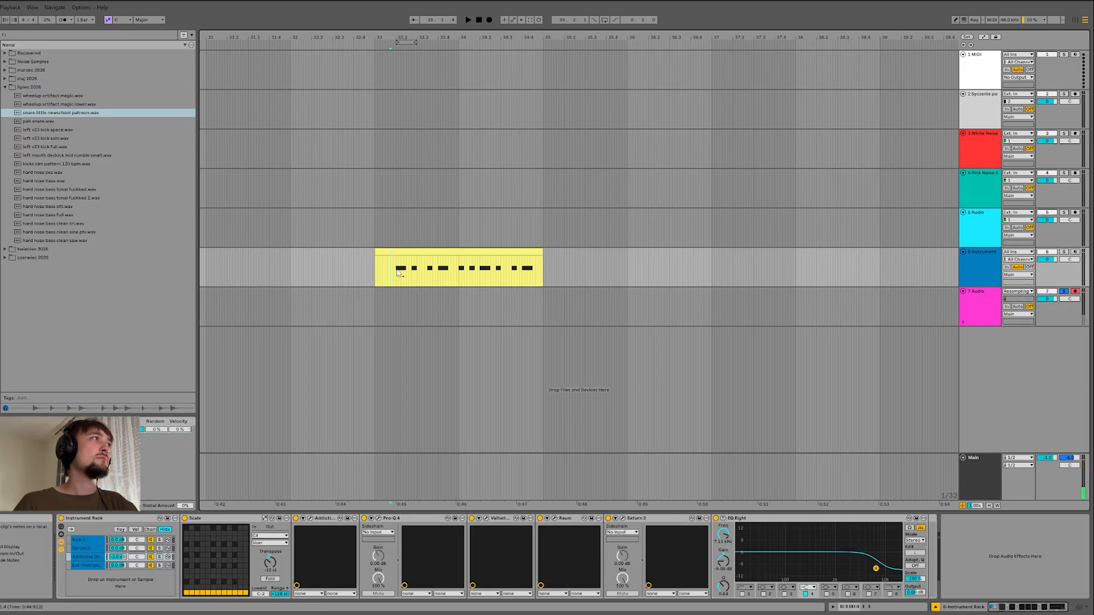
pyautogui.scroll(8, 398, 273)
pyautogui.click(994, 268)
pyautogui.press('s')
# Step: Find Newfangled Saturate in the browser and add it after the Instrument Rack
pyautogui.click(52, 36)
pyautogui.write('ott')
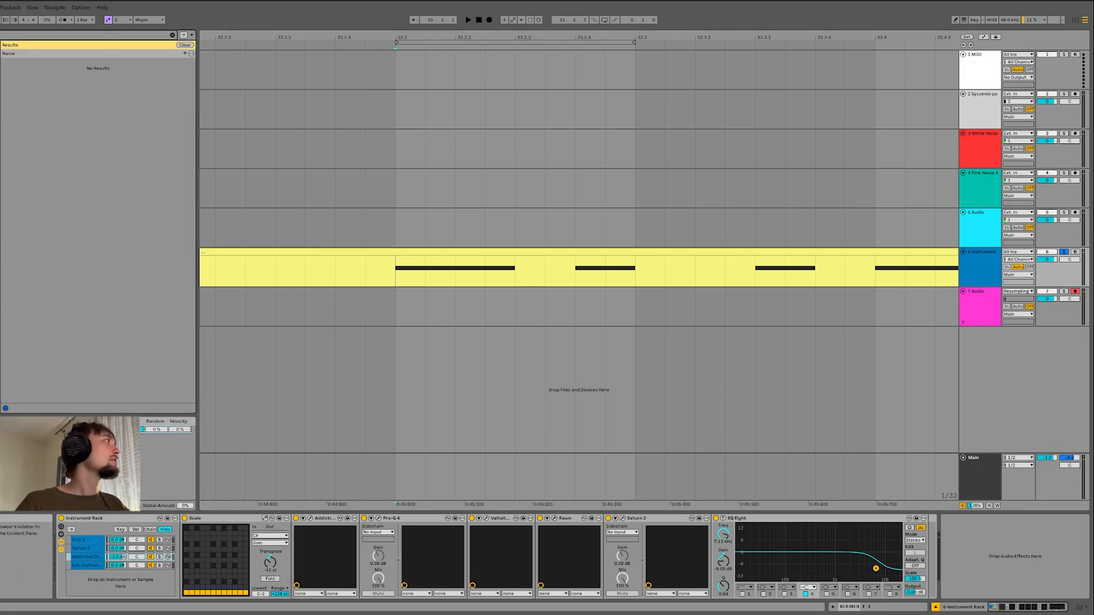
pyautogui.moveTo(43, 70); pyautogui.dragTo(970, 527)
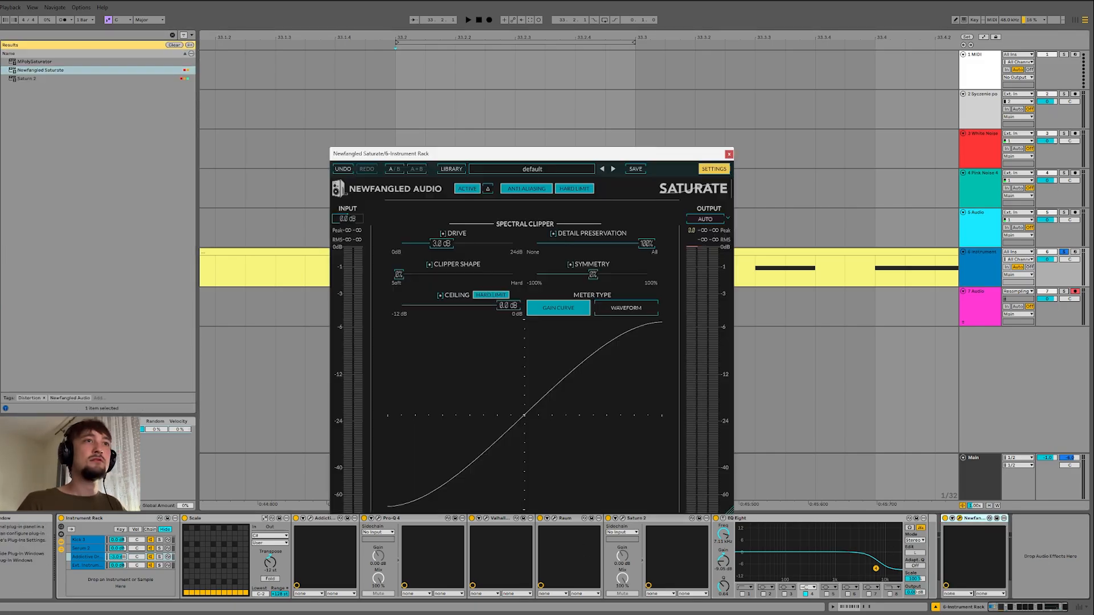
# Step: Set Newfangled Saturate's Drive to 8 dB and Clipper Shape to about 75% while auditioning the snare, and close the plug-in
pyautogui.press('space')
pyautogui.doubleClick(469, 243)
pyautogui.press('space')
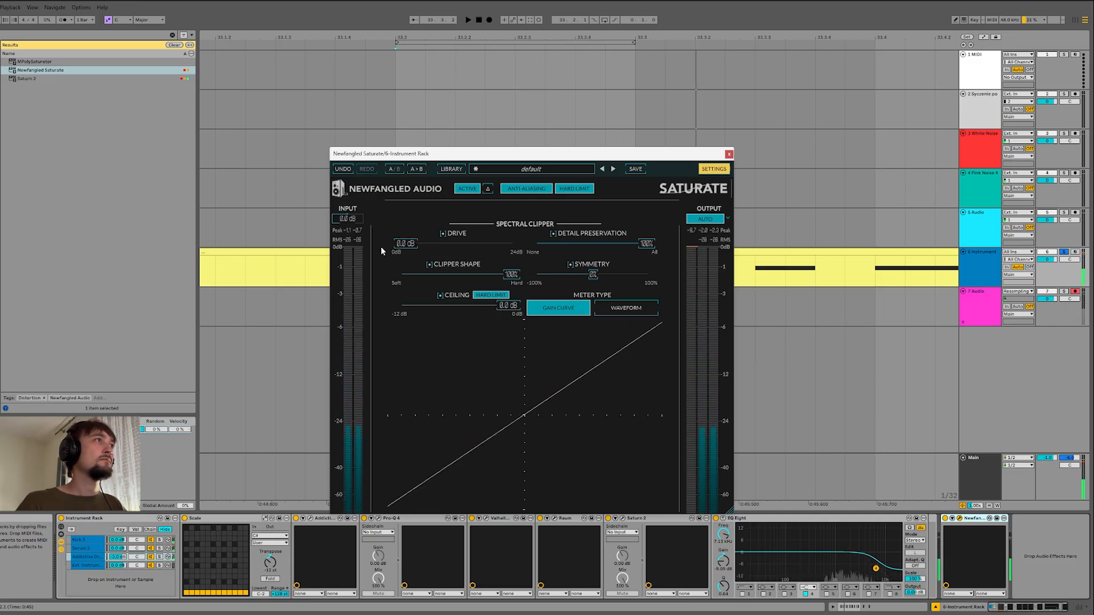
pyautogui.press('space')
pyautogui.moveTo(408, 245); pyautogui.dragTo(474, 244)
pyautogui.moveTo(512, 275); pyautogui.dragTo(481, 278)
pyautogui.click(729, 155)
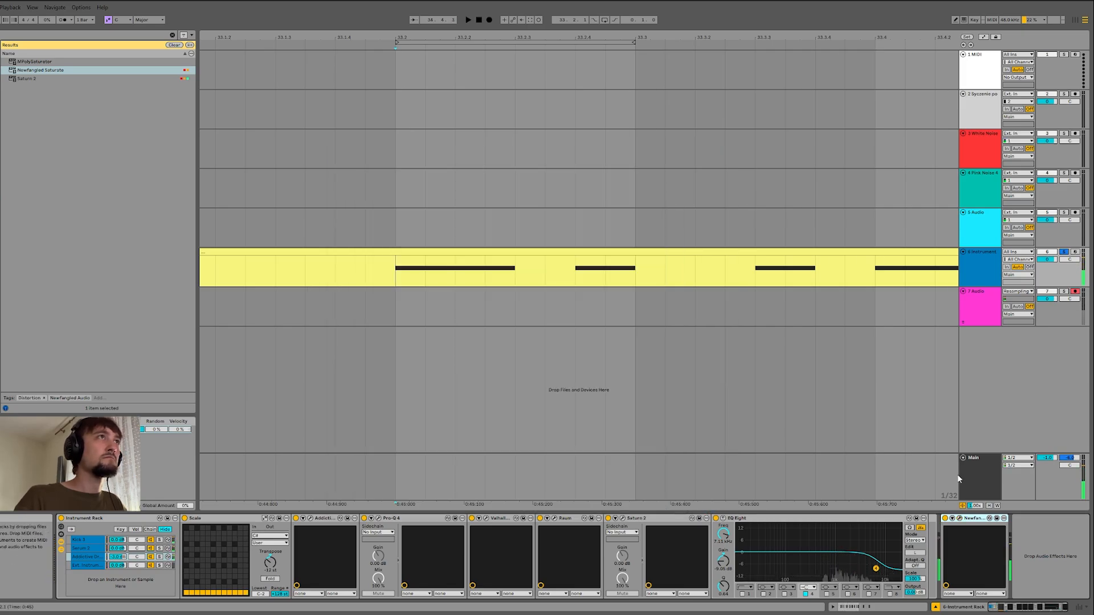
# Step: Examine the snare's spectrogram and waveform in the VISION analyzer on the Main track
pyautogui.click(969, 488)
pyautogui.click(147, 518)
pyautogui.press('space')
pyautogui.scroll(5, 277, 423)
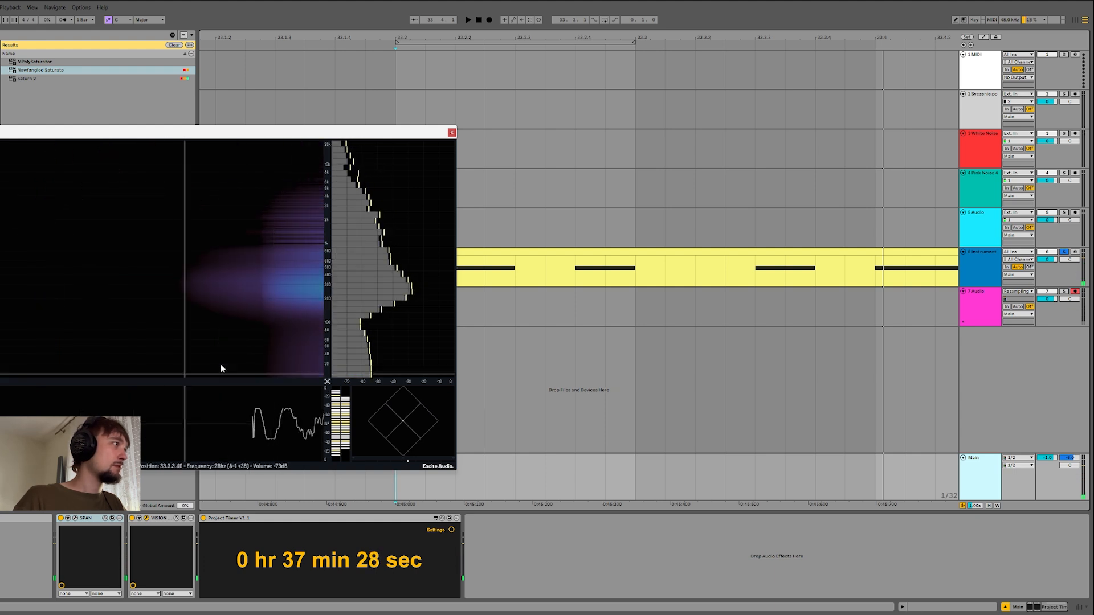
pyautogui.click(452, 132)
# Step: Play the snare pattern again and review the clipper settings in Newfangled Saturate
pyautogui.click(376, 270)
pyautogui.press('space')
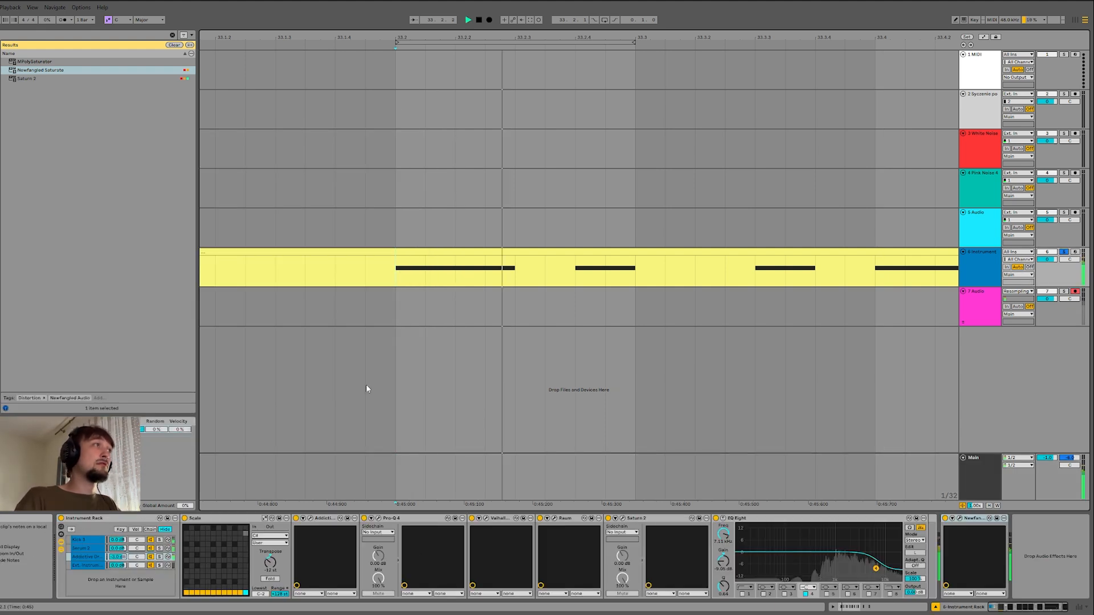
pyautogui.click(959, 518)
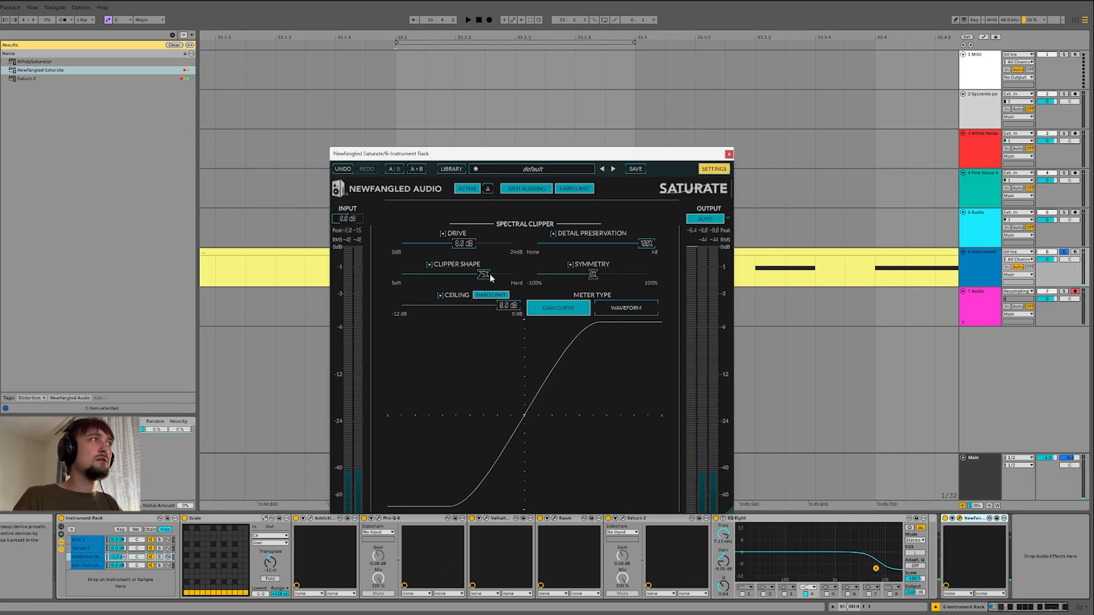
pyautogui.click(728, 154)
# Step: Delete the empty audio track directly above the instrument track
pyautogui.scroll(2, 507, 350)
pyautogui.scroll(-4, 461, 328)
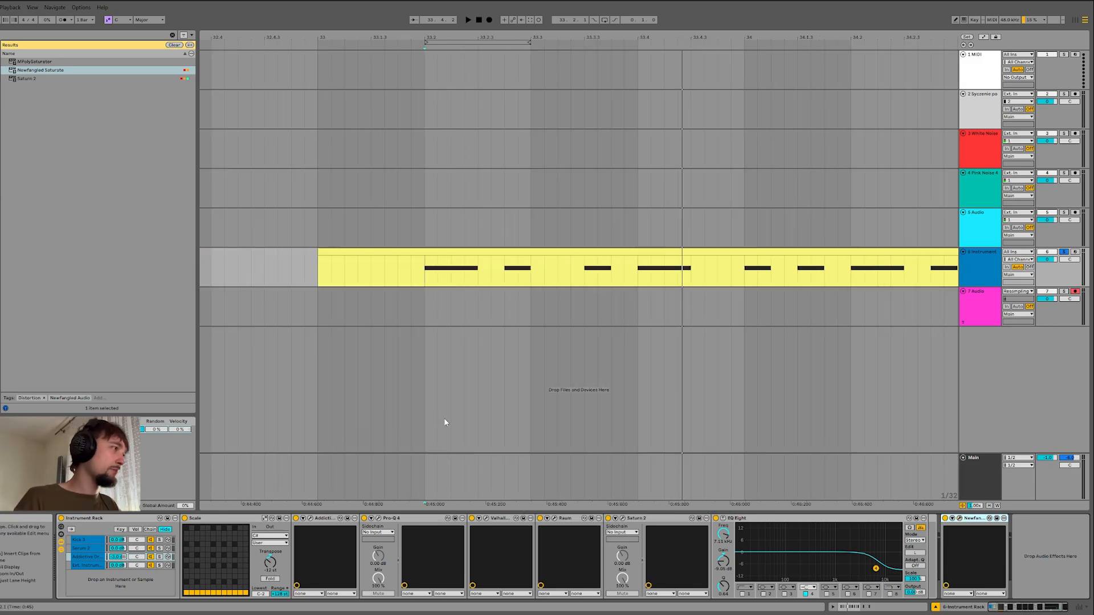
pyautogui.press('Up')
pyautogui.press('Delete')
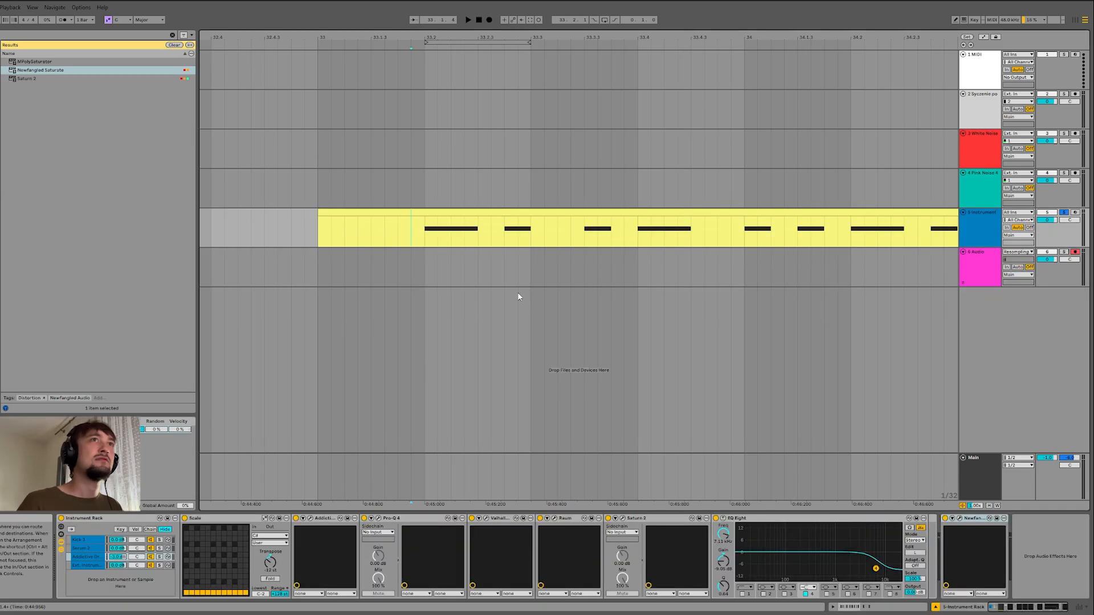
# Step: Record the snare pattern onto the resampling audio track, starting just before the first hit
pyautogui.click(402, 268)
pyautogui.click(489, 20)
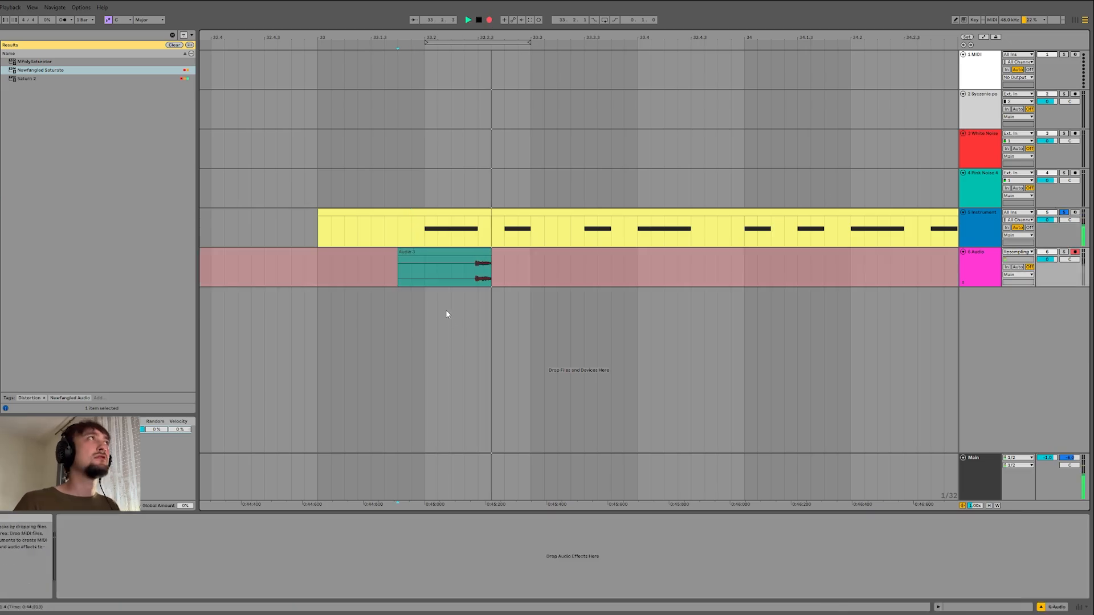
pyautogui.scroll(5, 426, 279)
pyautogui.scroll(-3, 427, 279)
pyautogui.press('space')
# Step: Lower the resampled clip's gain and inspect the waveform of its first transient up close
pyautogui.doubleClick(437, 251)
pyautogui.moveTo(195, 438)
pyautogui.mouseDown()
pyautogui.moveTo(195, 427)
pyautogui.moveTo(196, 453)
pyautogui.mouseUp()
pyautogui.scroll(6, 419, 260)
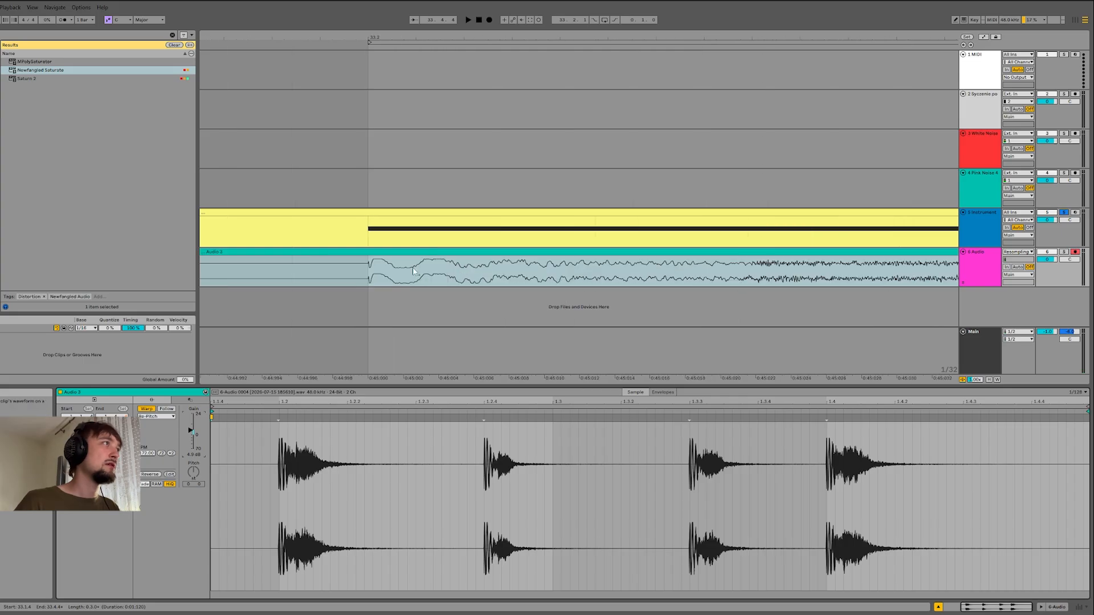
pyautogui.scroll(5, 408, 276)
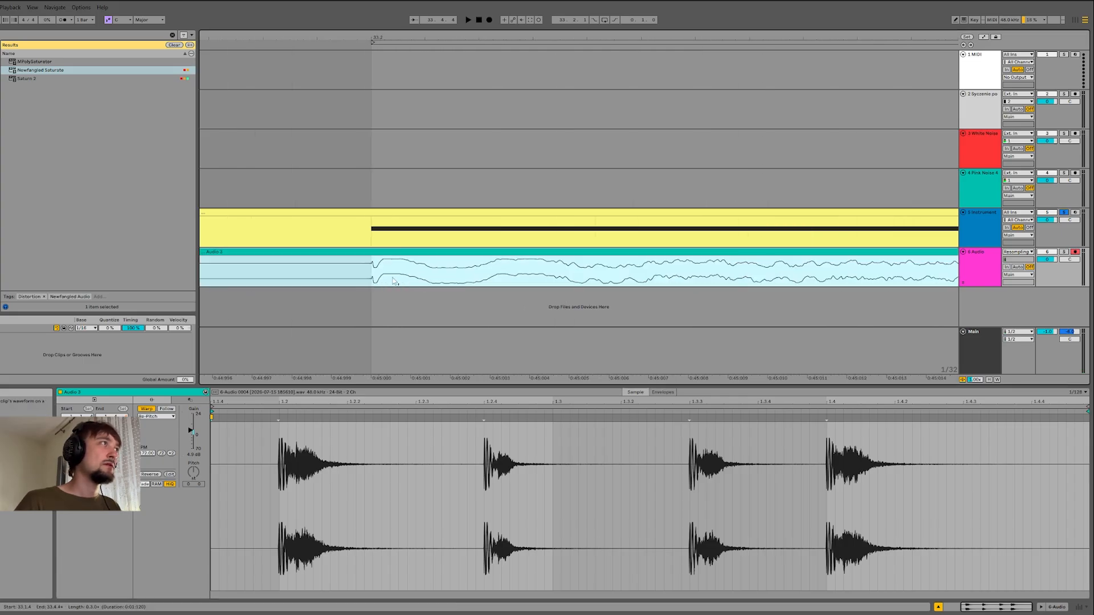
pyautogui.click(386, 276)
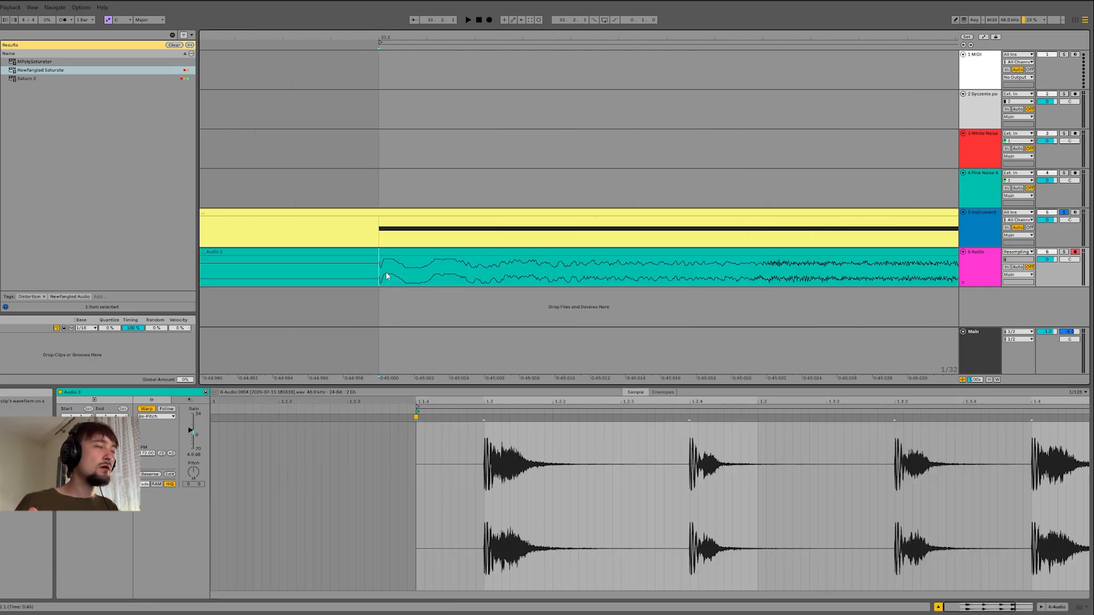
pyautogui.moveTo(386, 276); pyautogui.dragTo(439, 277)
pyautogui.scroll(-8, 519, 291)
# Step: Delete the resampled snare clip and play back the original pattern
pyautogui.click(518, 253)
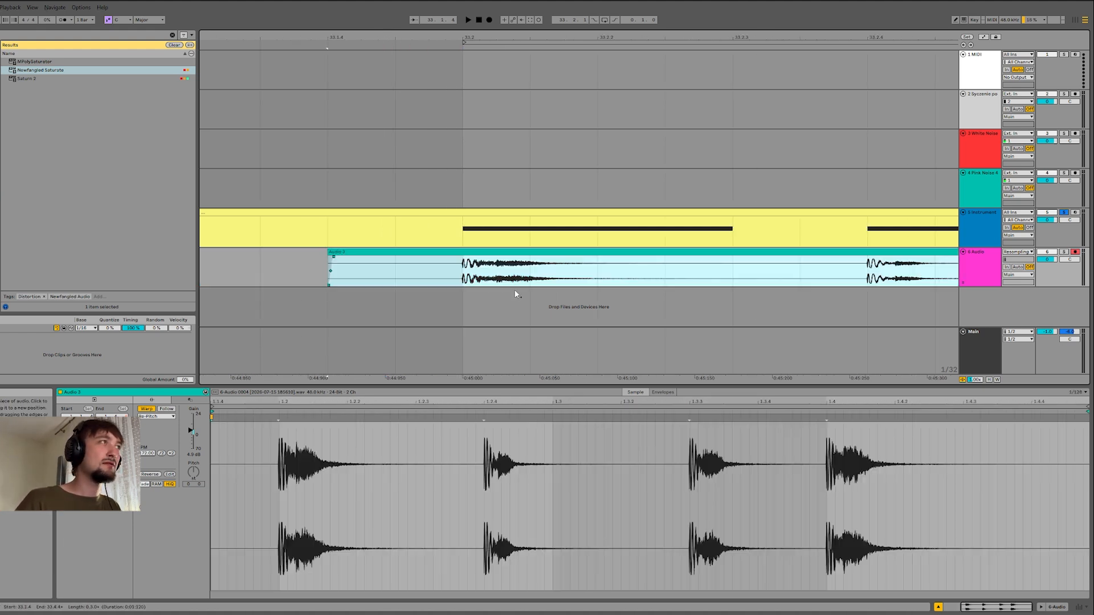
pyautogui.scroll(-3, 518, 285)
pyautogui.press('space')
pyautogui.press('Delete')
pyautogui.press('space')
# Step: Select the MIDI pattern clip on the instrument track and start exporting its range as a WAV file to lipiec 2026
pyautogui.click(981, 231)
pyautogui.doubleClick(981, 233)
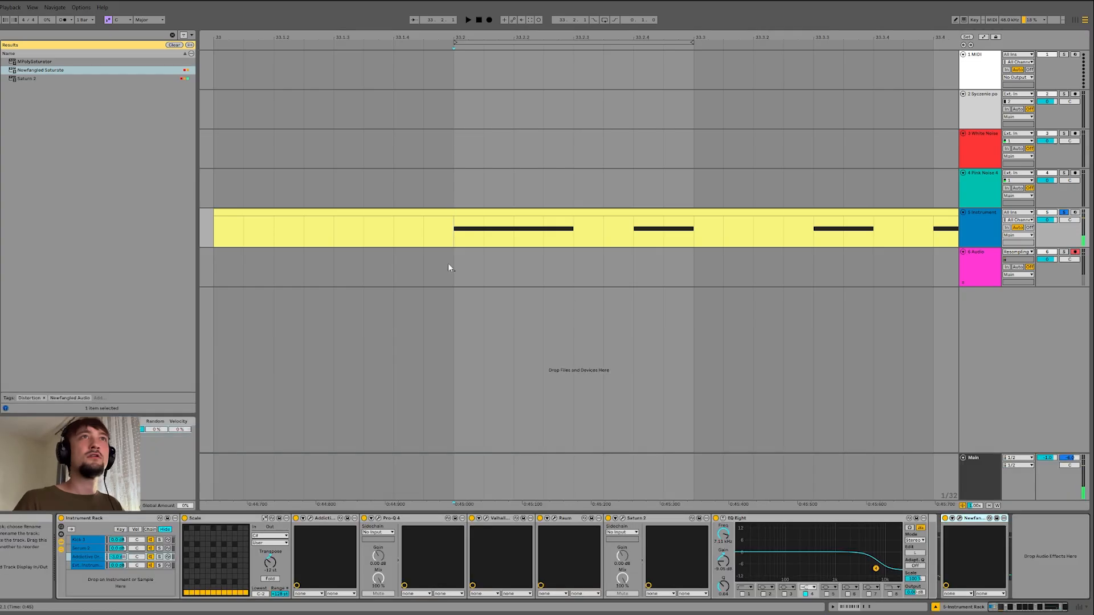
pyautogui.scroll(-6, 450, 263)
pyautogui.click(471, 213)
pyautogui.hotkey('ctrl', 'shift', 'r')
pyautogui.press('Return')
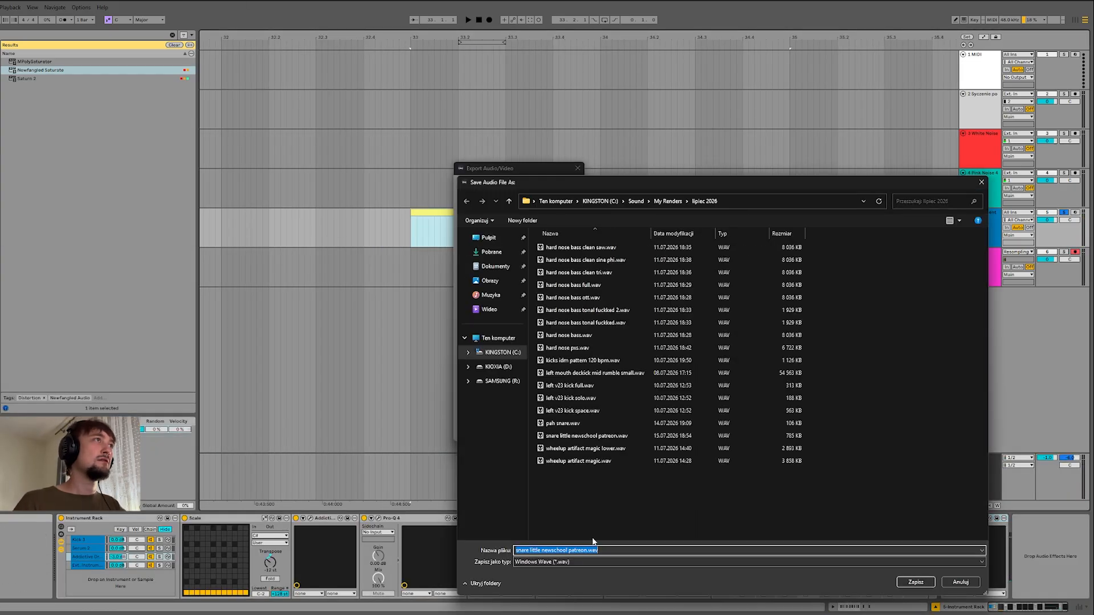
# Step: Save the exported pattern as "snare little newschool patreon saturated.wav" in the lipiec 2026 folder
pyautogui.click(587, 550)
pyautogui.write('ds')
pyautogui.press('BackSpace')
pyautogui.press('BackSpace')
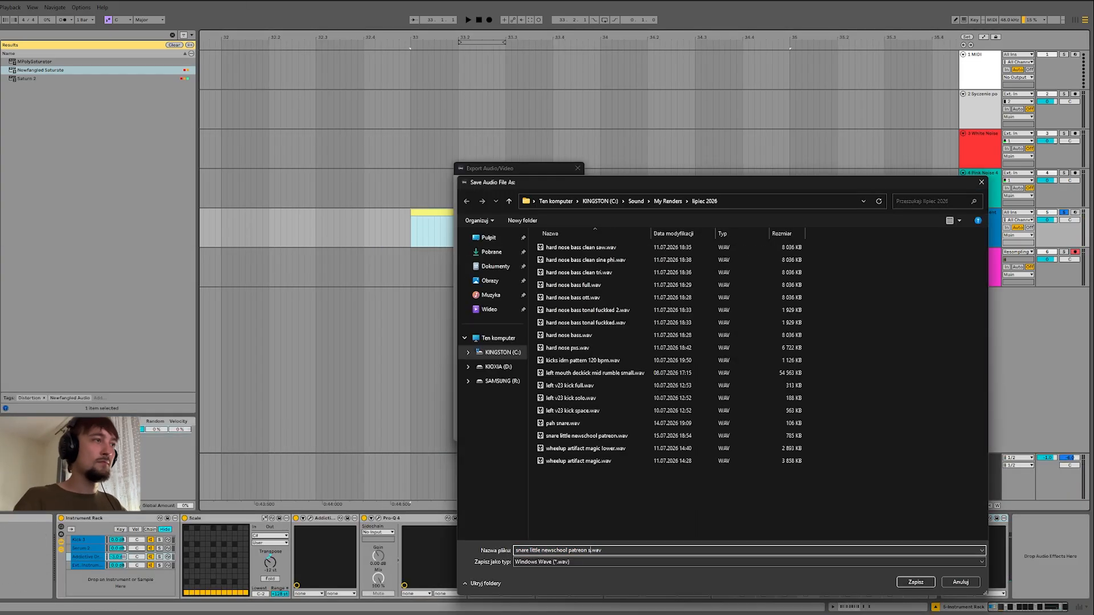
pyautogui.write('satur')
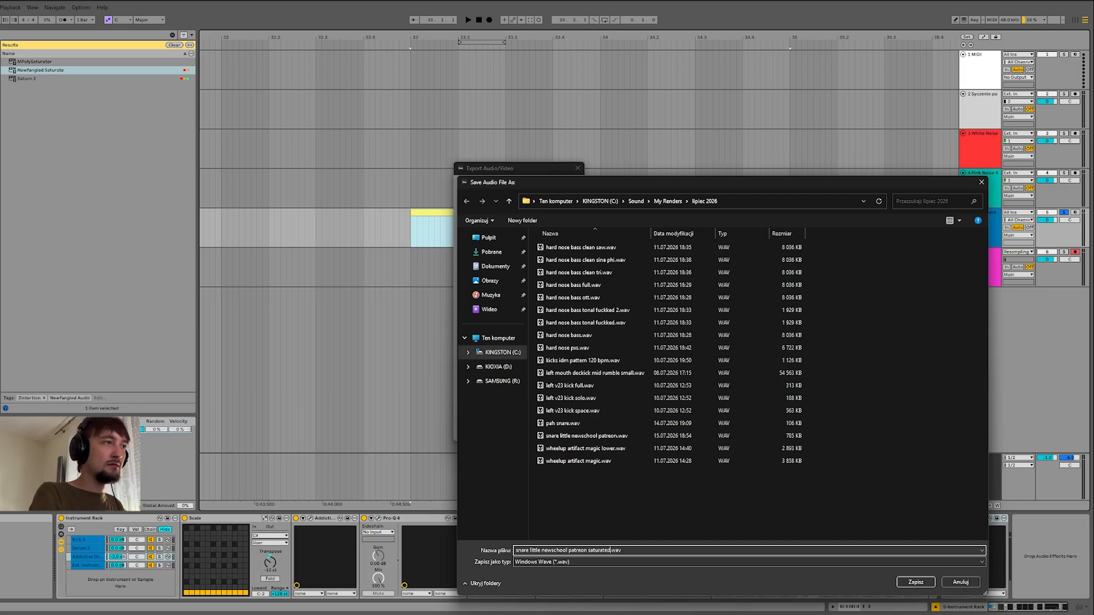
pyautogui.write('ated')
pyautogui.press('Return')
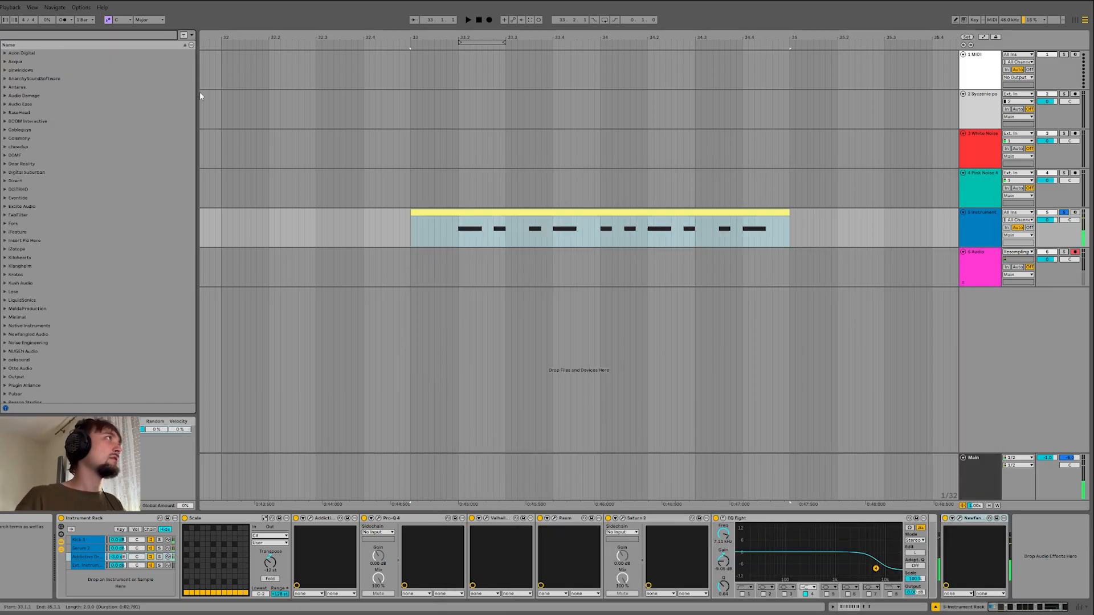
# Step: Show the lipiec 2026 renders in the browser and insert a new MIDI track after the resampling audio track
pyautogui.click(1, 251)
pyautogui.click(1, 270)
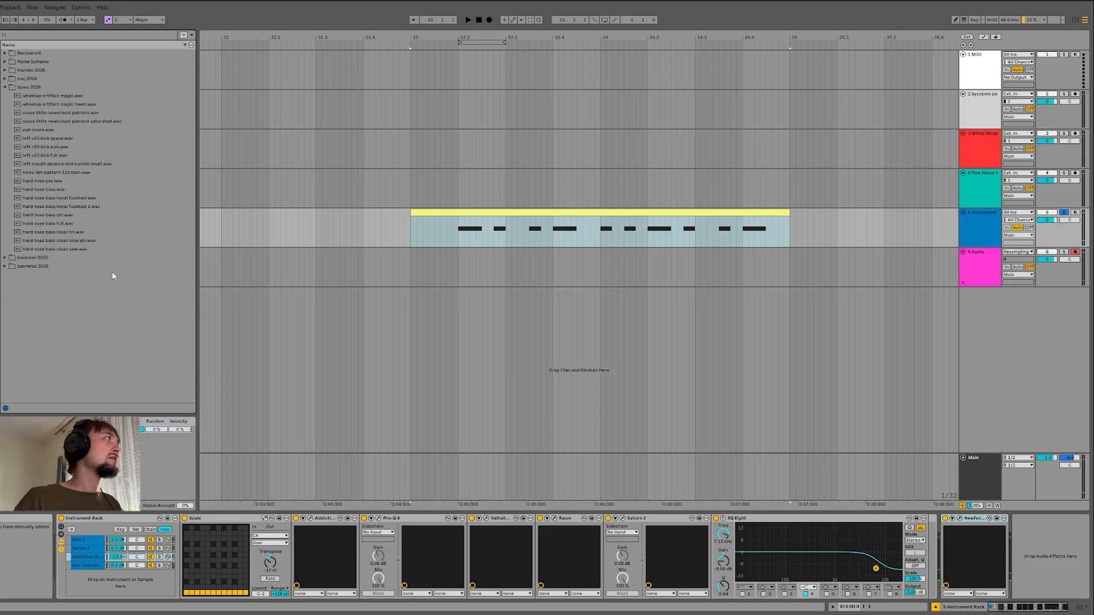
pyautogui.click(453, 226)
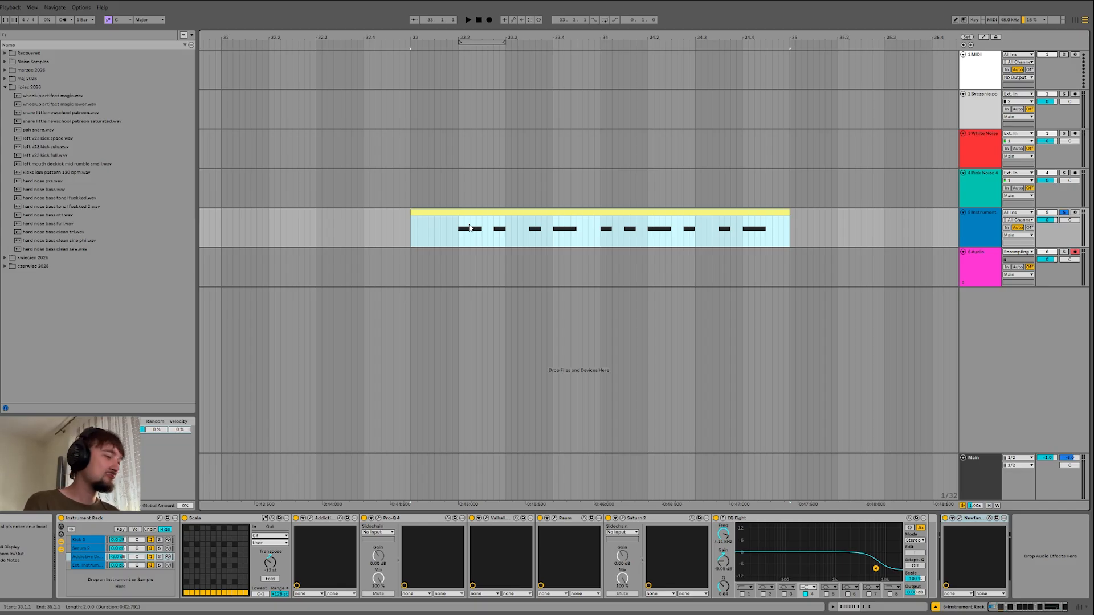
pyautogui.rightClick(992, 302)
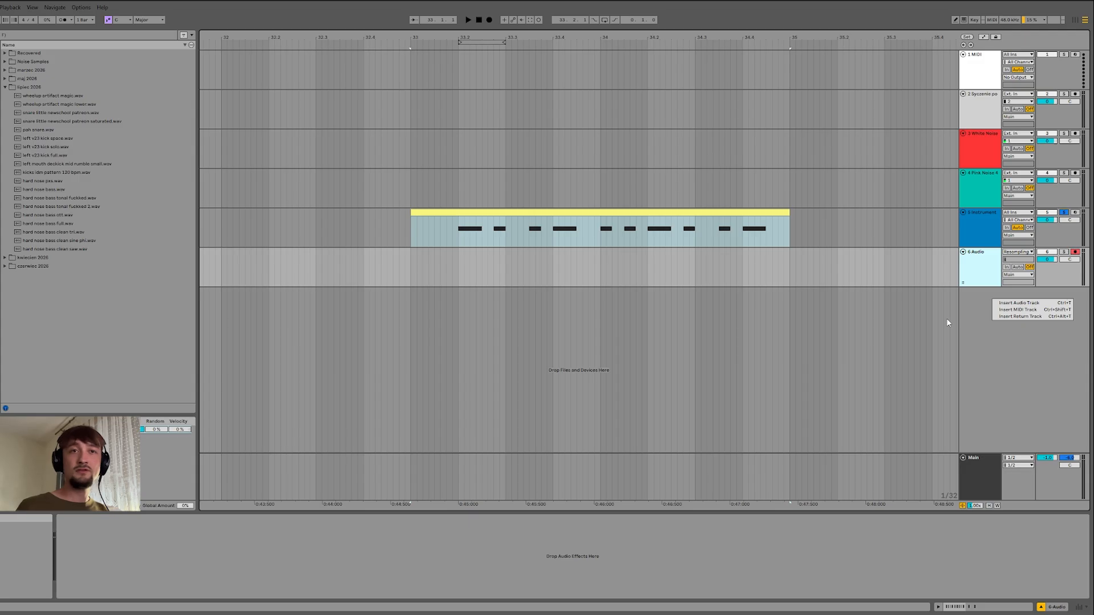
pyautogui.click(1018, 310)
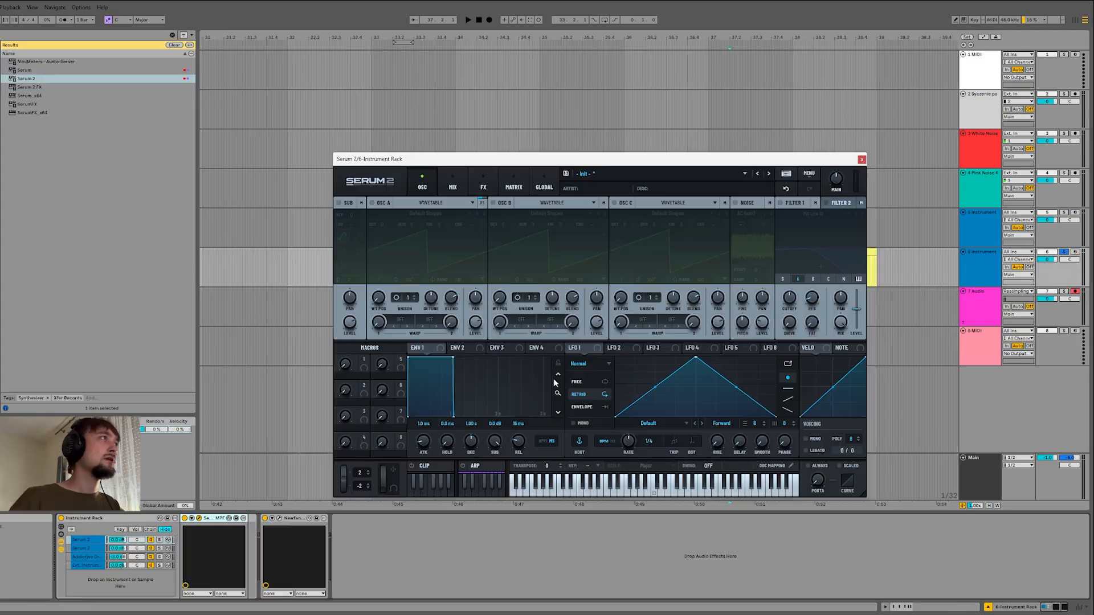
# Step: Enable Serum 2's oscillator B, load the HarmonicSeries wavetable and set its phase randomness to 0
pyautogui.click(493, 203)
pyautogui.click(590, 213)
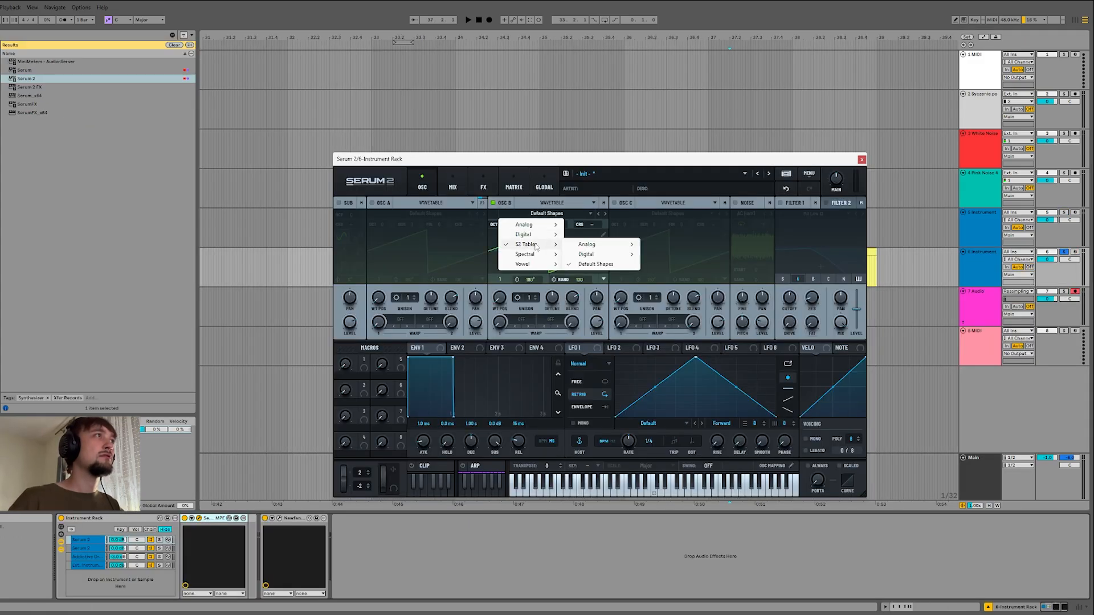
pyautogui.moveTo(540, 254)
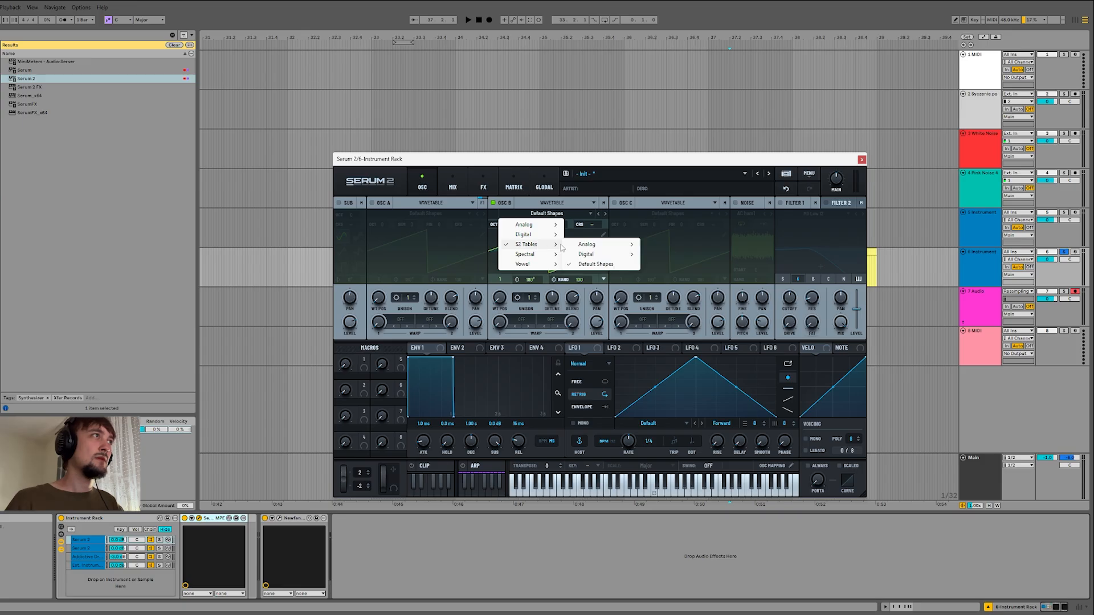
pyautogui.moveTo(586, 254)
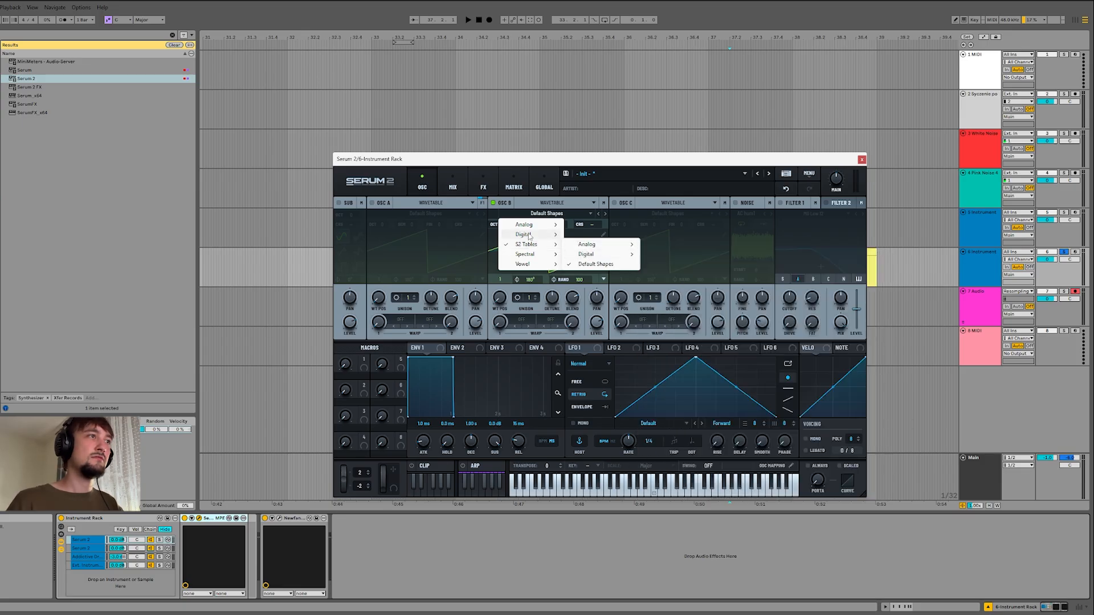
pyautogui.click(610, 491)
pyautogui.moveTo(579, 280); pyautogui.dragTo(578, 342)
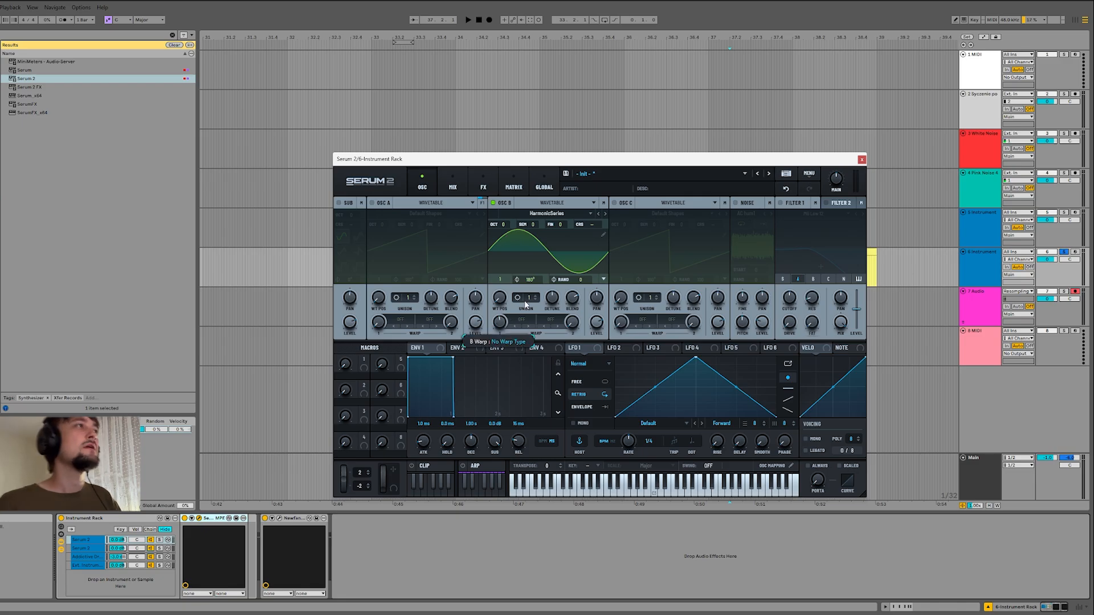
pyautogui.moveTo(498, 297); pyautogui.dragTo(502, 297)
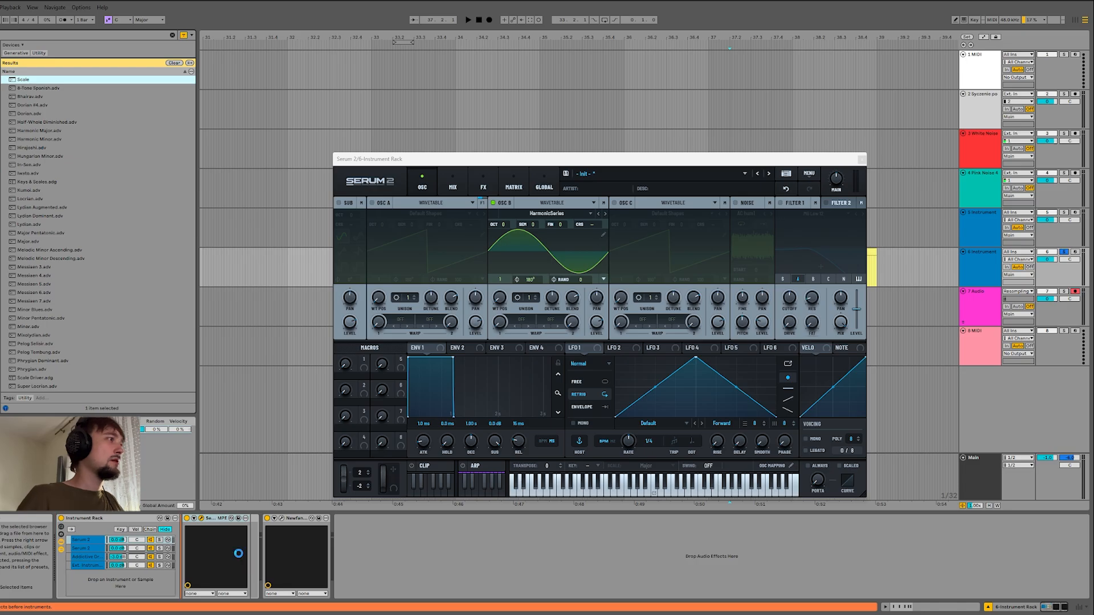
# Step: Add the Scale MIDI effect before Serum 2 in its chain and choose its base note
pyautogui.press('Return')
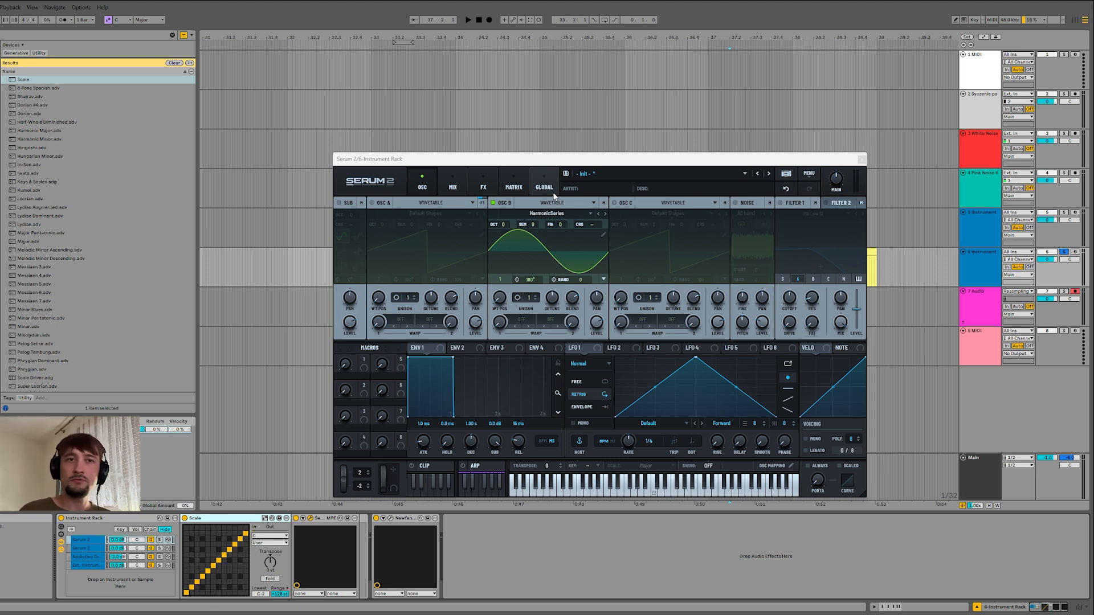
pyautogui.click(271, 536)
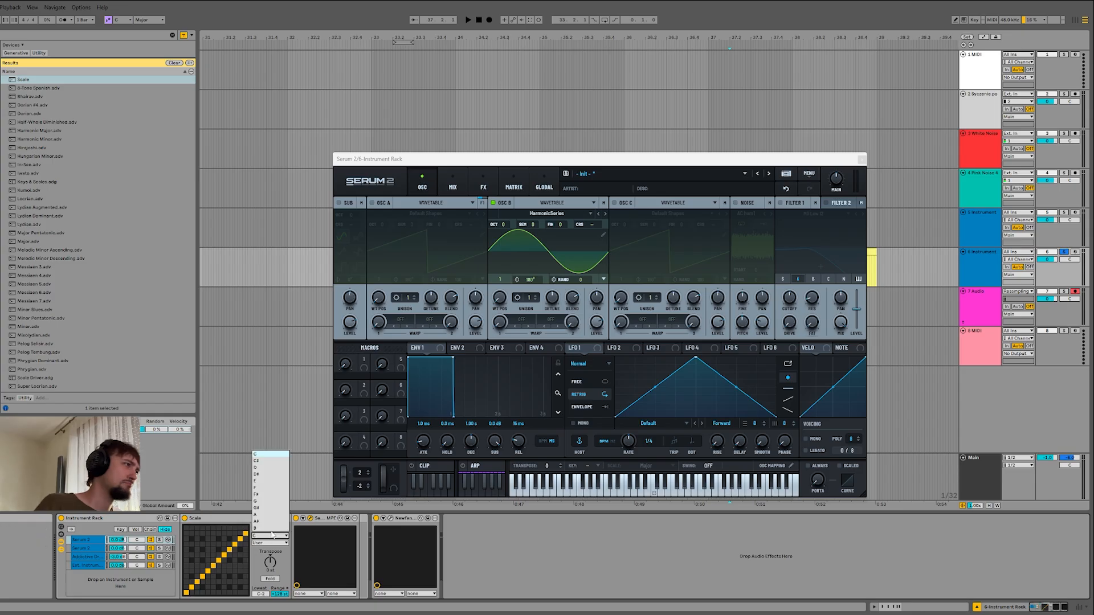
pyautogui.click(260, 484)
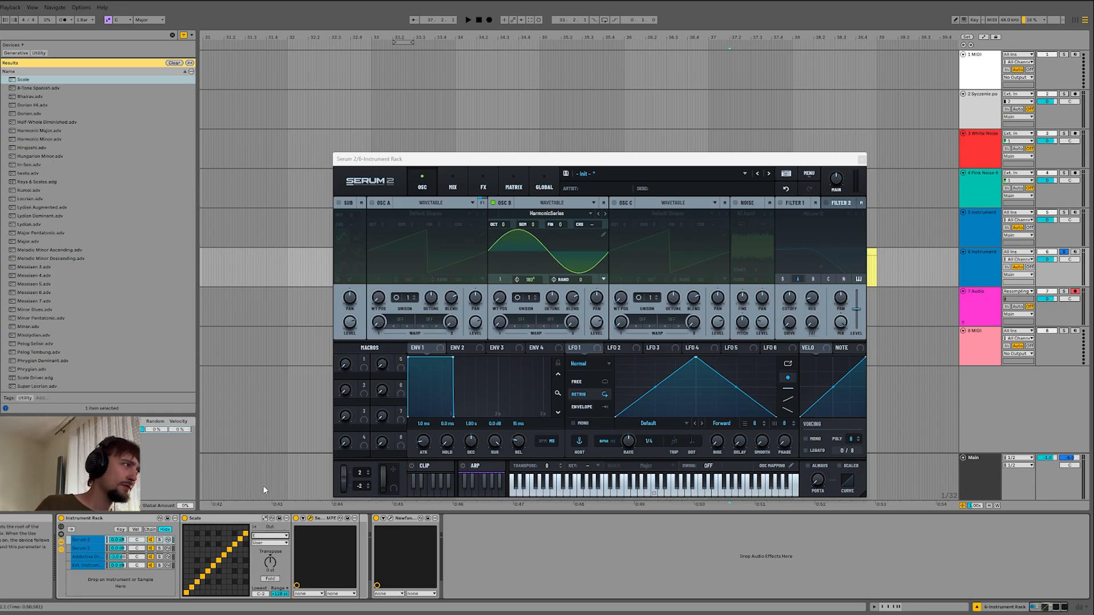
pyautogui.click(271, 536)
pyautogui.click(260, 476)
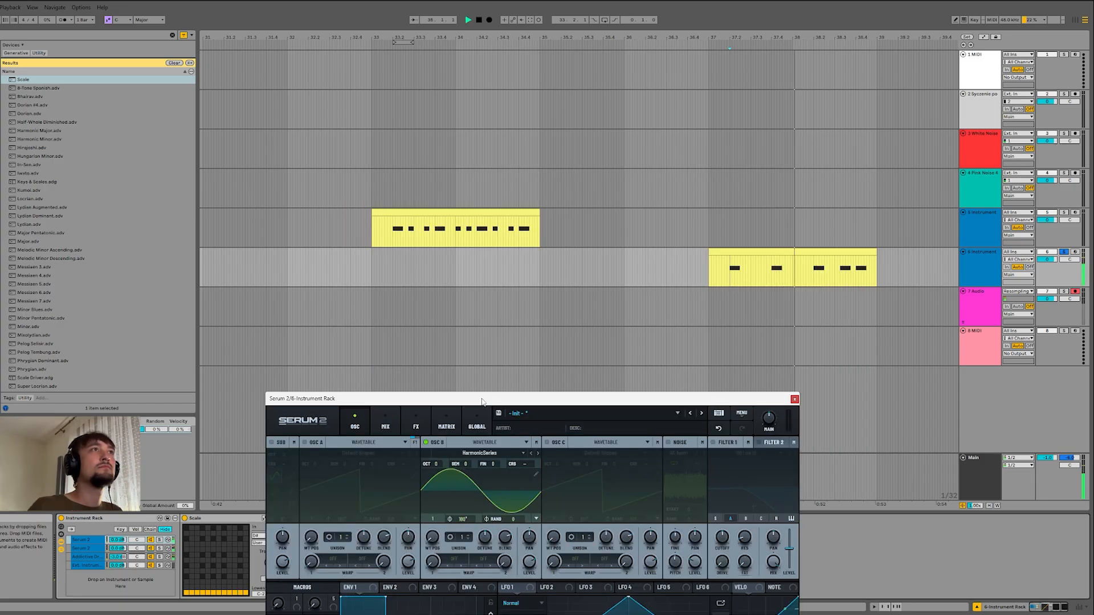
# Step: Move the Serum 2 window up over the arrangement, select the Main track and audition the new pattern
pyautogui.moveTo(481, 398); pyautogui.dragTo(519, 170)
pyautogui.press('space')
pyautogui.click(869, 483)
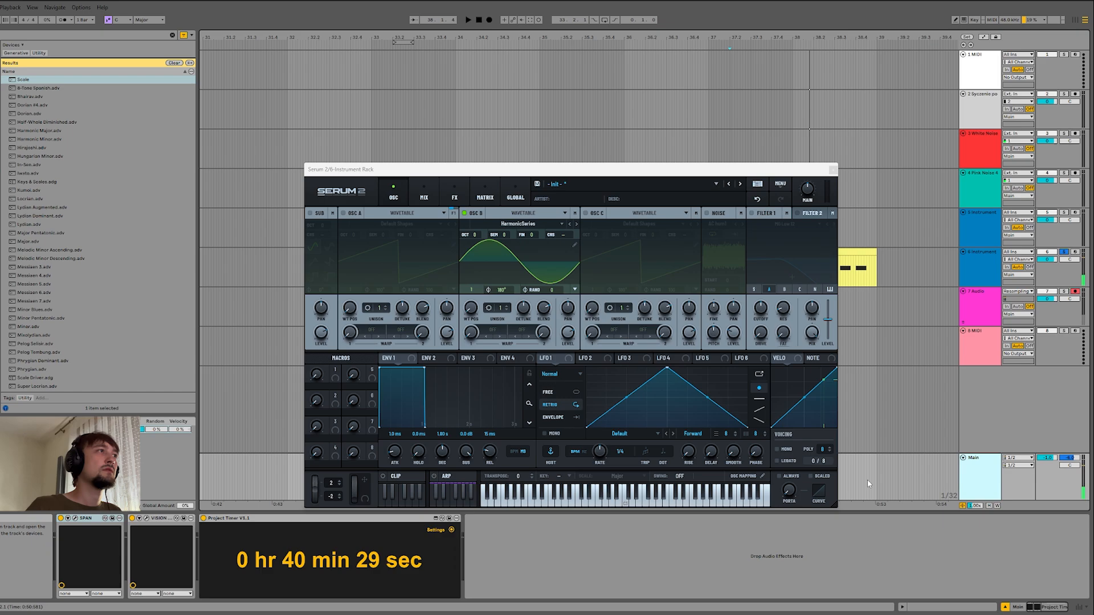
pyautogui.click(75, 518)
pyautogui.press('space')
pyautogui.click(428, 183)
pyautogui.press('space')
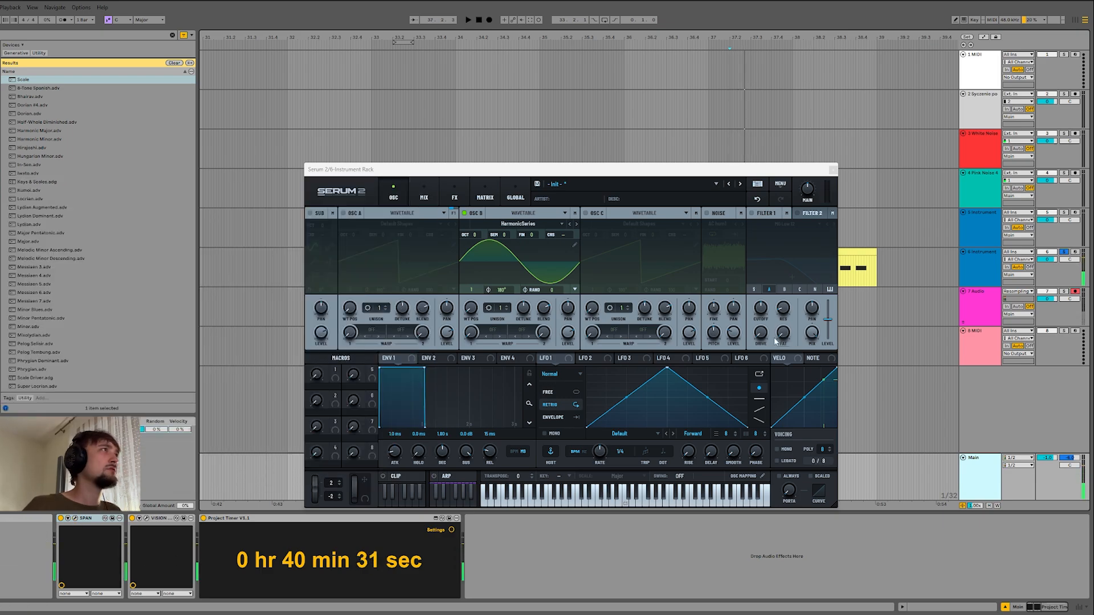
# Step: Reshape LFO 1 into a falling curve that begins at its peak, with an extra point and a bent tail
pyautogui.moveTo(667, 368); pyautogui.dragTo(578, 360)
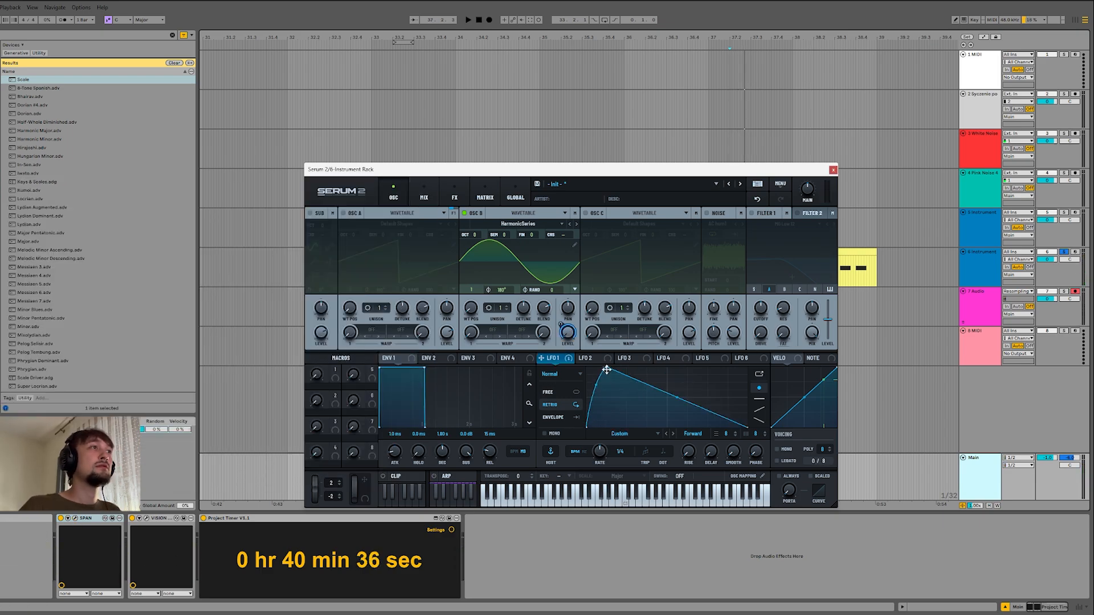
pyautogui.doubleClick(626, 378)
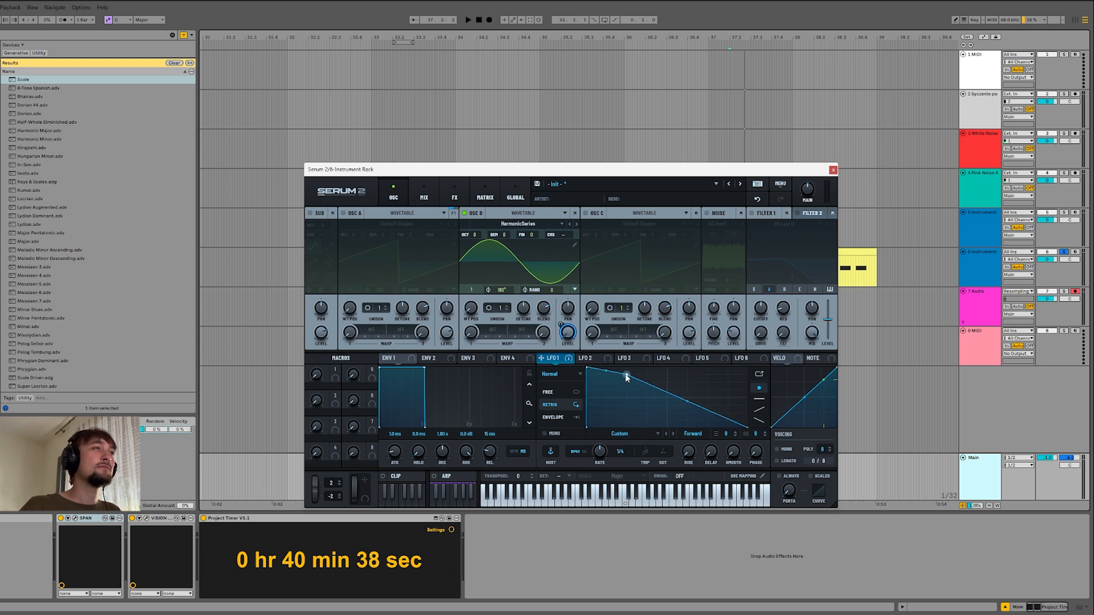
pyautogui.moveTo(686, 401); pyautogui.dragTo(666, 421)
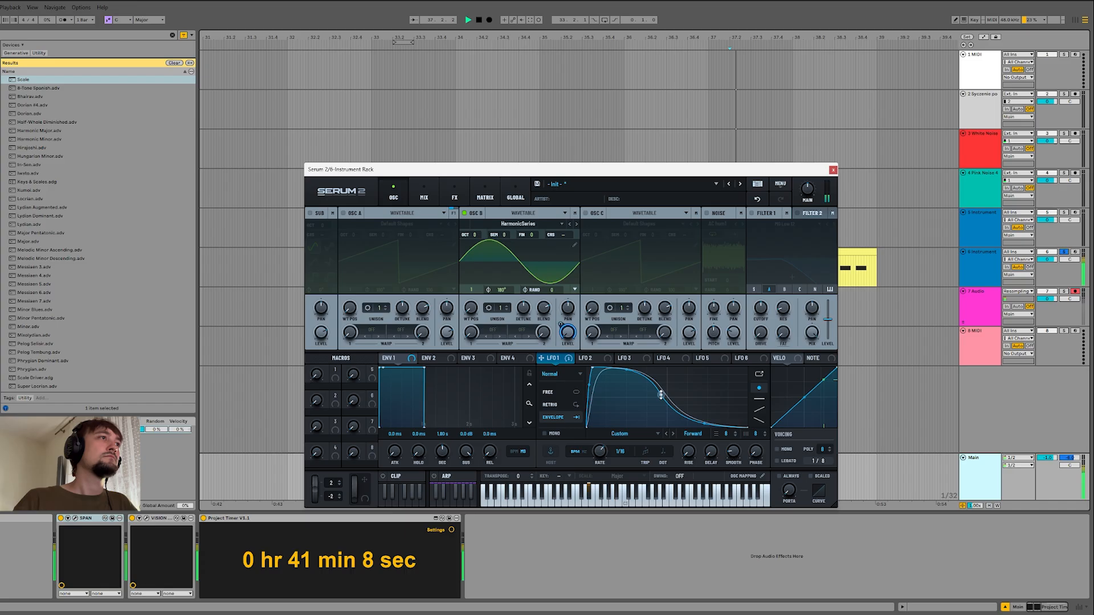
# Step: Refine the decay curve and starting peak of LFO 1, which controls oscillator B's level, while auditioning the hit
pyautogui.moveTo(660, 394); pyautogui.dragTo(667, 397)
pyautogui.press('space')
pyautogui.press('space')
pyautogui.press('space')
pyautogui.press('space')
pyautogui.press('space')
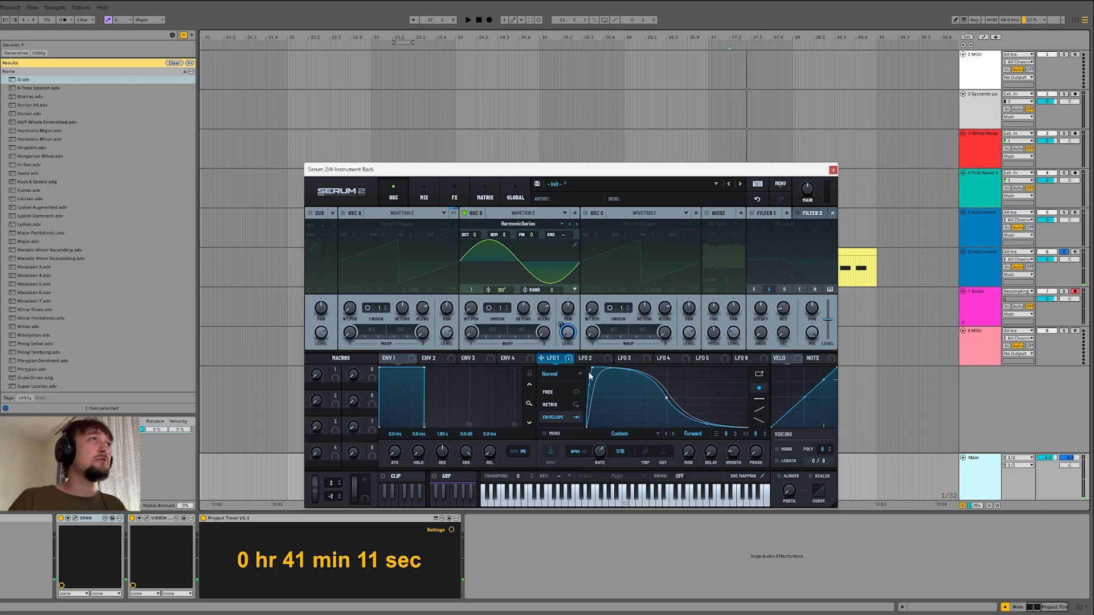
pyautogui.moveTo(592, 369); pyautogui.dragTo(575, 363)
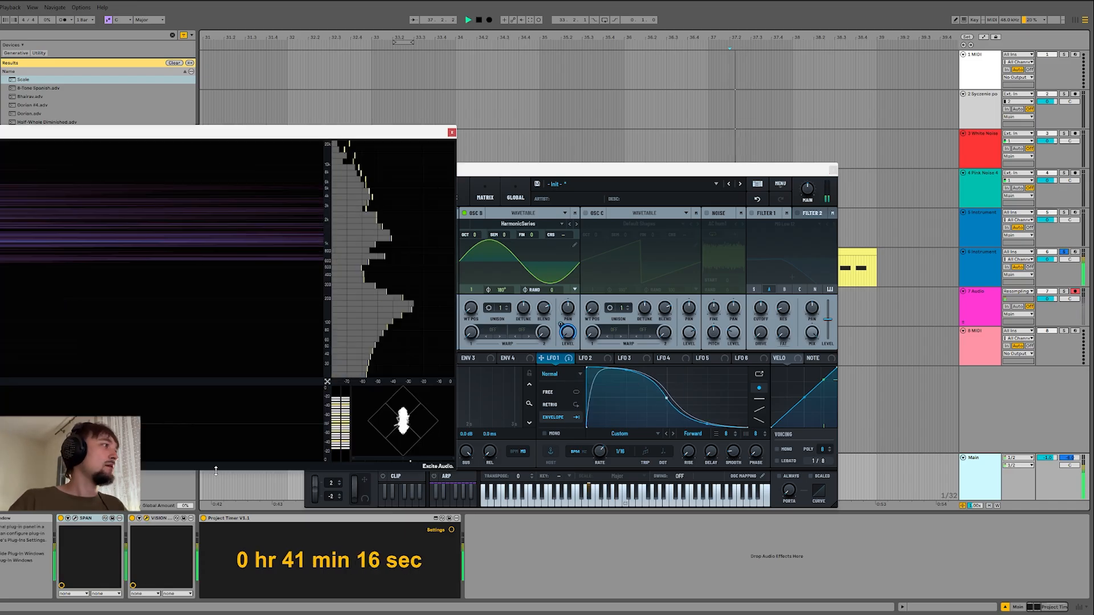
# Step: Stop playback and examine the hit up close in the spectrogram and waveform analyzer
pyautogui.press('space')
pyautogui.scroll(-5, 185, 438)
pyautogui.scroll(5, 175, 422)
pyautogui.scroll(3, 175, 422)
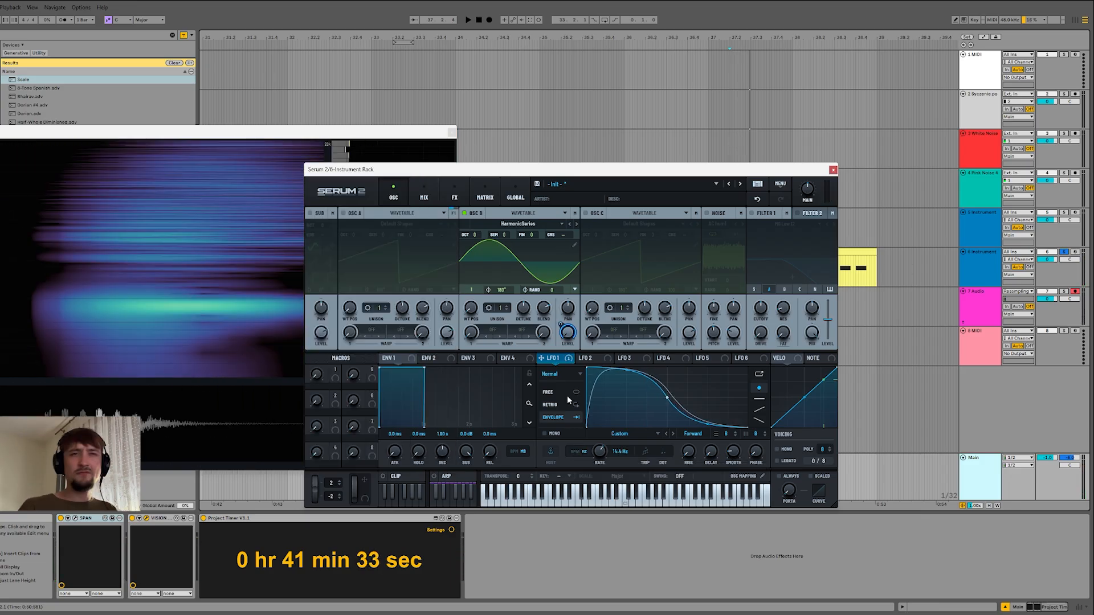
# Step: Enable Serum 2's oscillator C, load the HarmonicSeries wavetable and open LFO 2
pyautogui.click(585, 212)
pyautogui.click(638, 223)
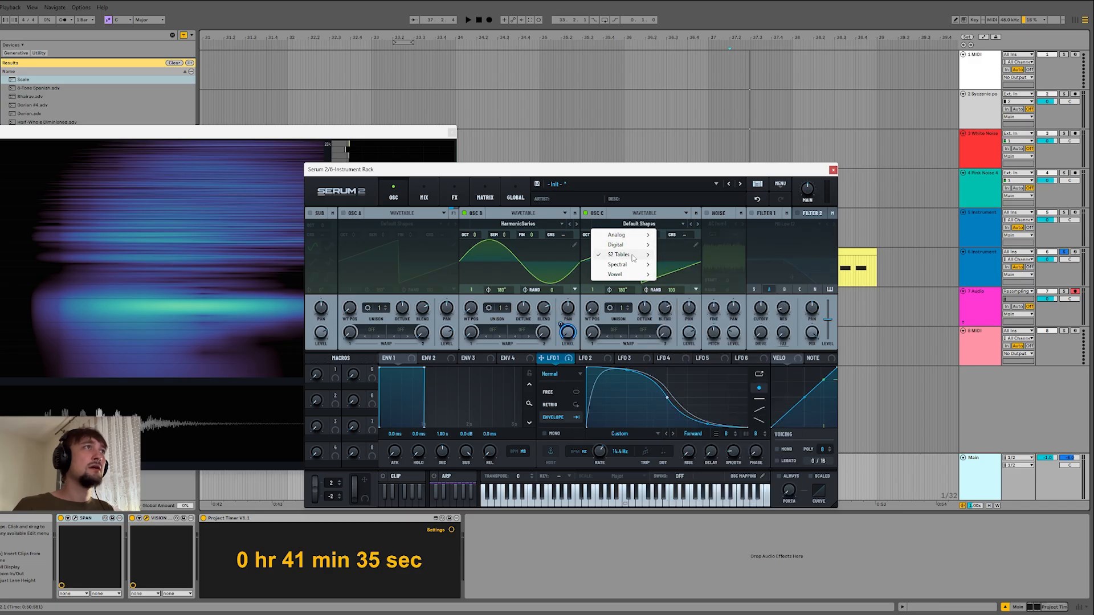
pyautogui.moveTo(620, 254)
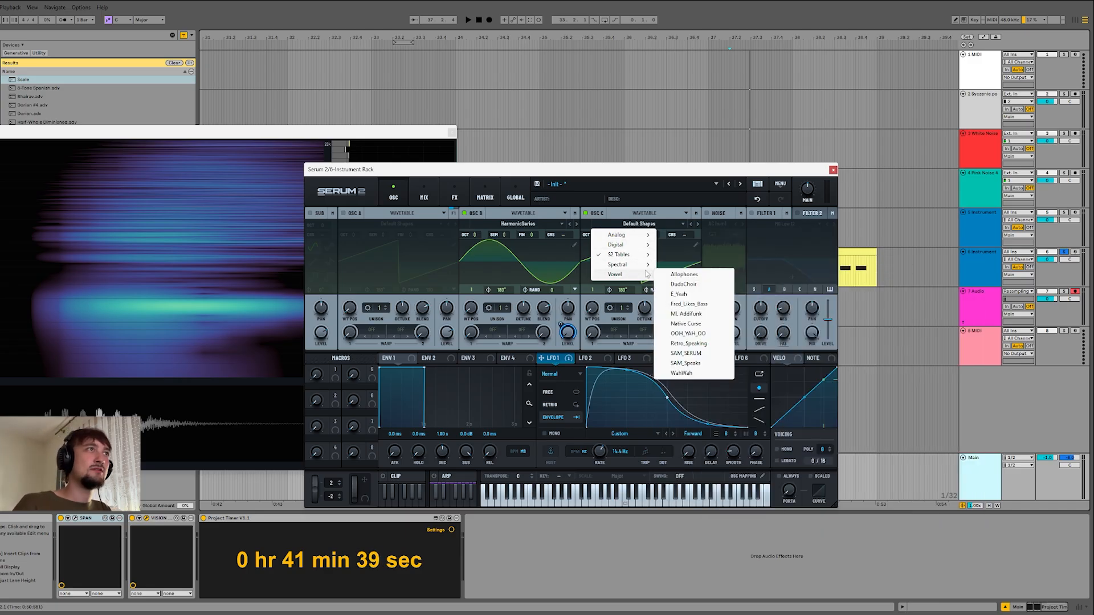
pyautogui.moveTo(601, 234)
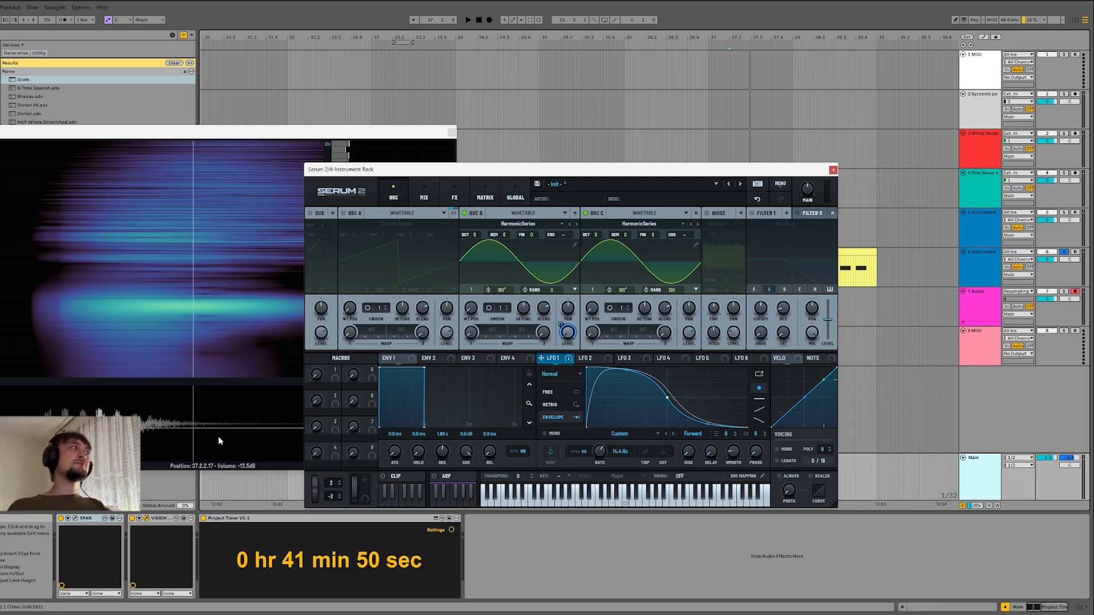
pyautogui.click(592, 358)
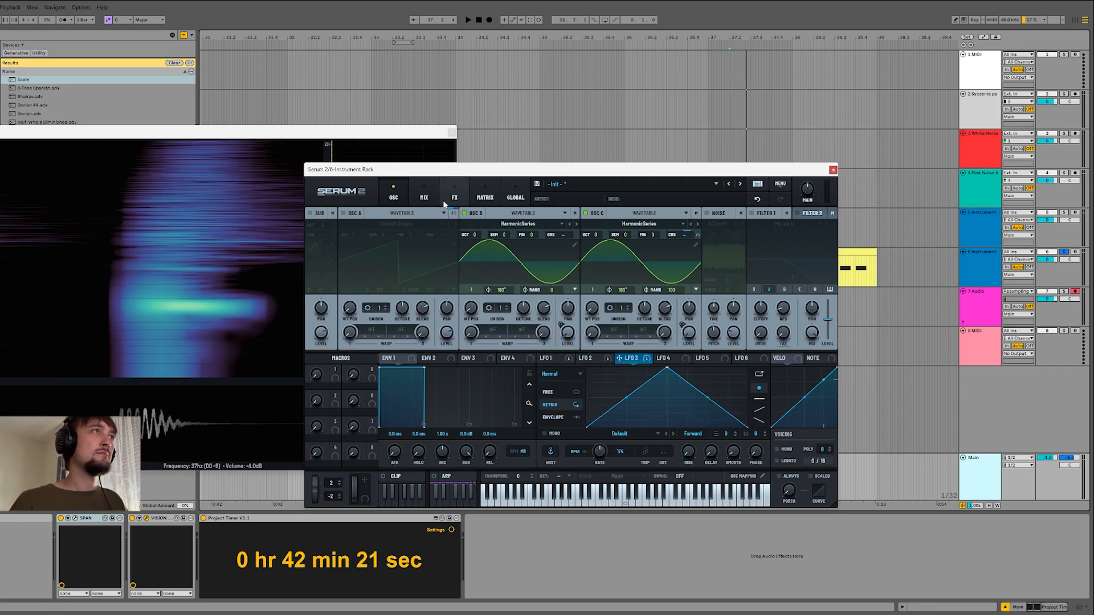
# Step: Audition the Serum 2 layer while checking its matrix, effects and mixer pages, and close the plug-in window
pyautogui.press('space')
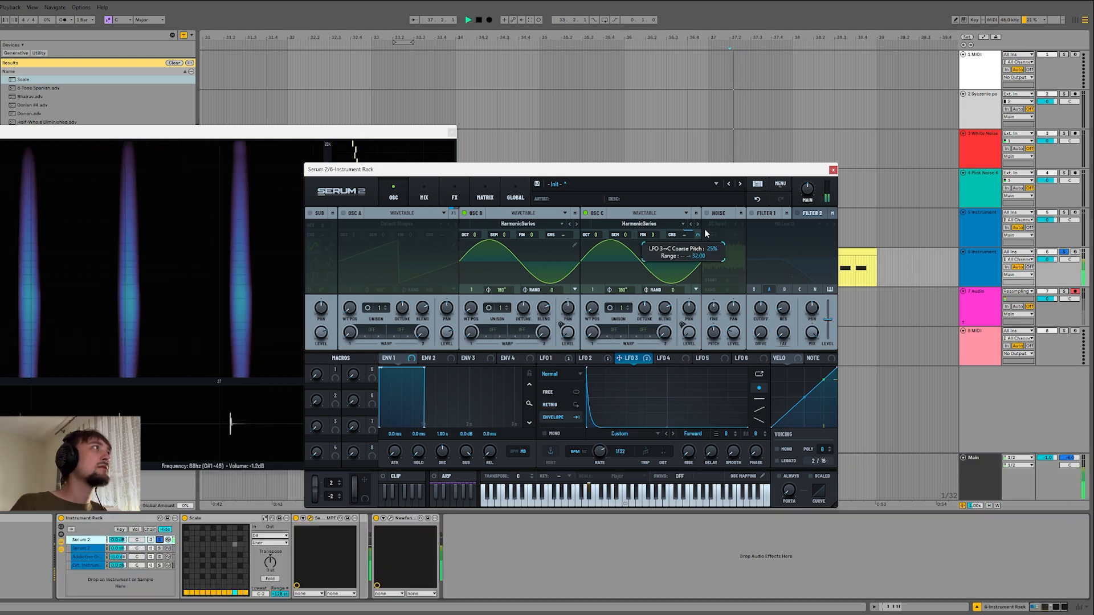
pyautogui.click(230, 425)
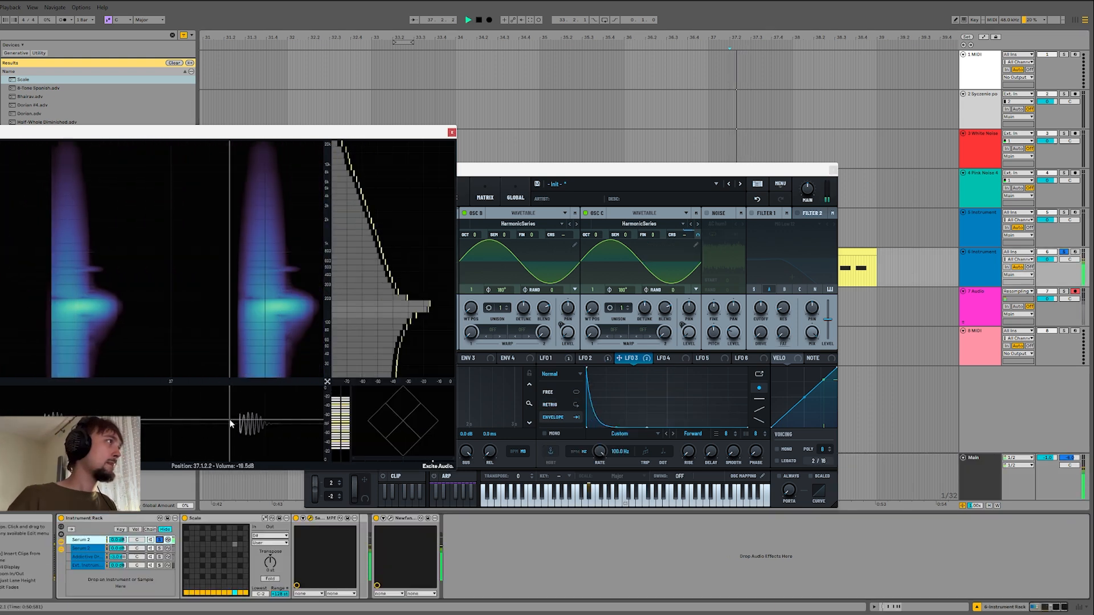
pyautogui.click(493, 195)
pyautogui.click(455, 195)
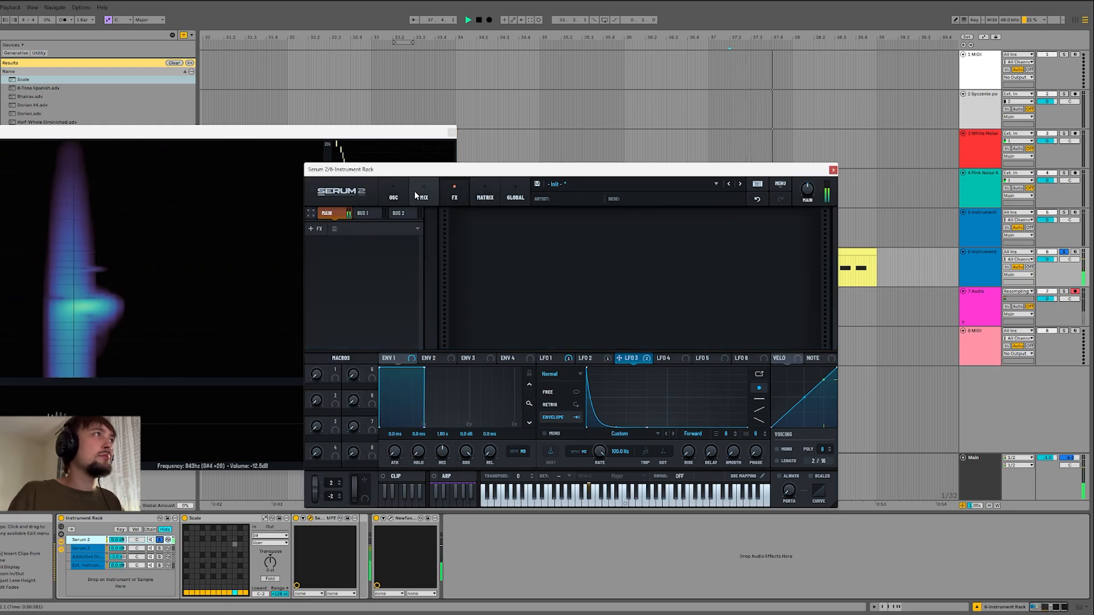
pyautogui.click(421, 195)
pyautogui.click(833, 169)
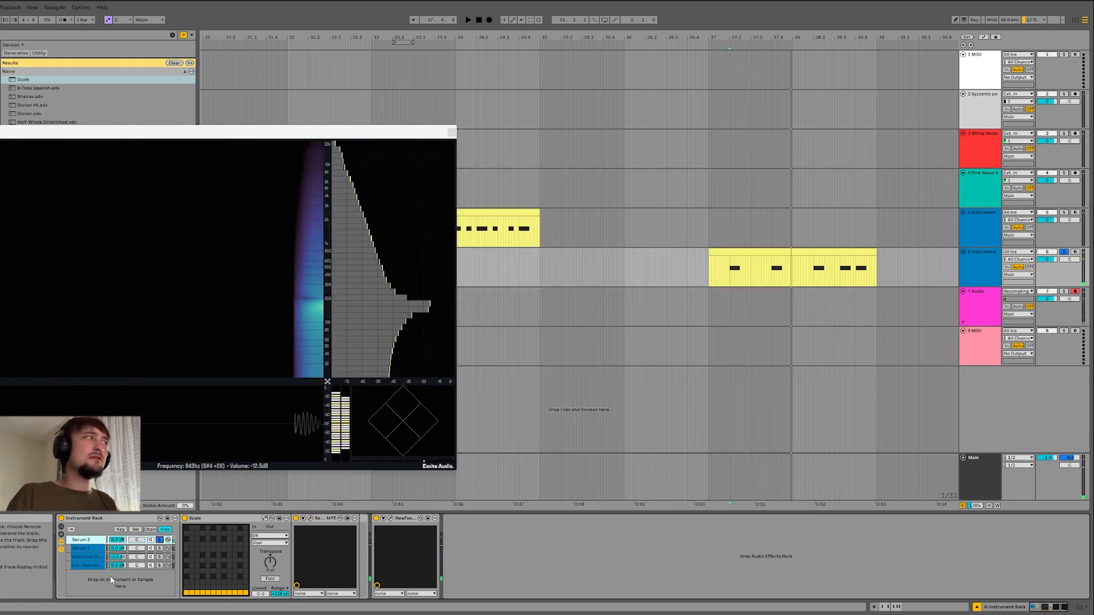
# Step: Unsolo the top Serum 2 chain, select the Addictive Drums 2 chain and audition the full layered snare
pyautogui.click(161, 540)
pyautogui.click(97, 549)
pyautogui.click(94, 556)
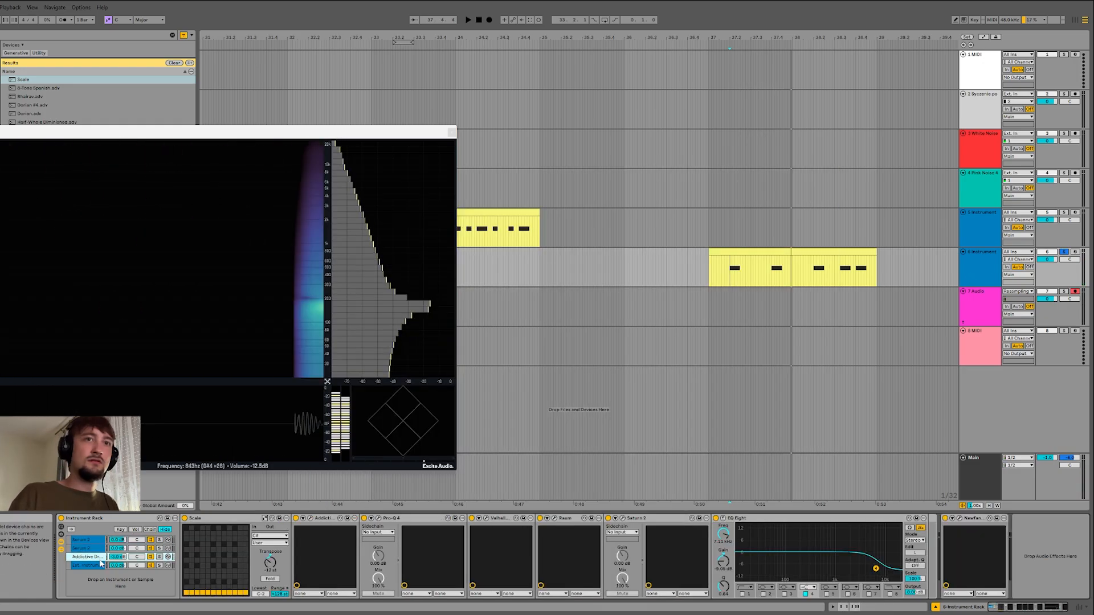
pyautogui.press('space')
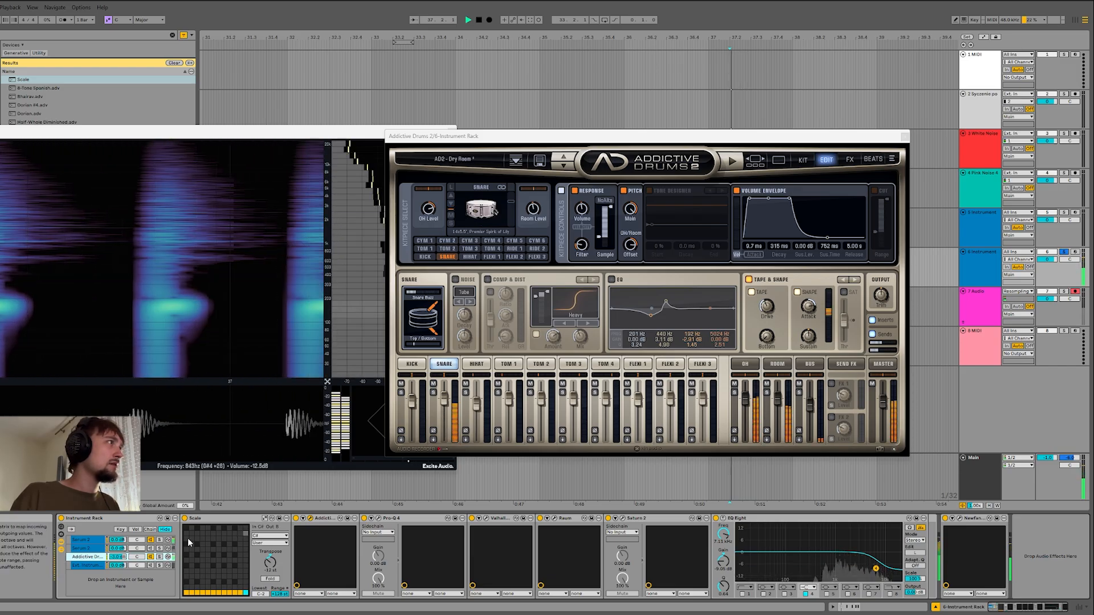
pyautogui.press('space')
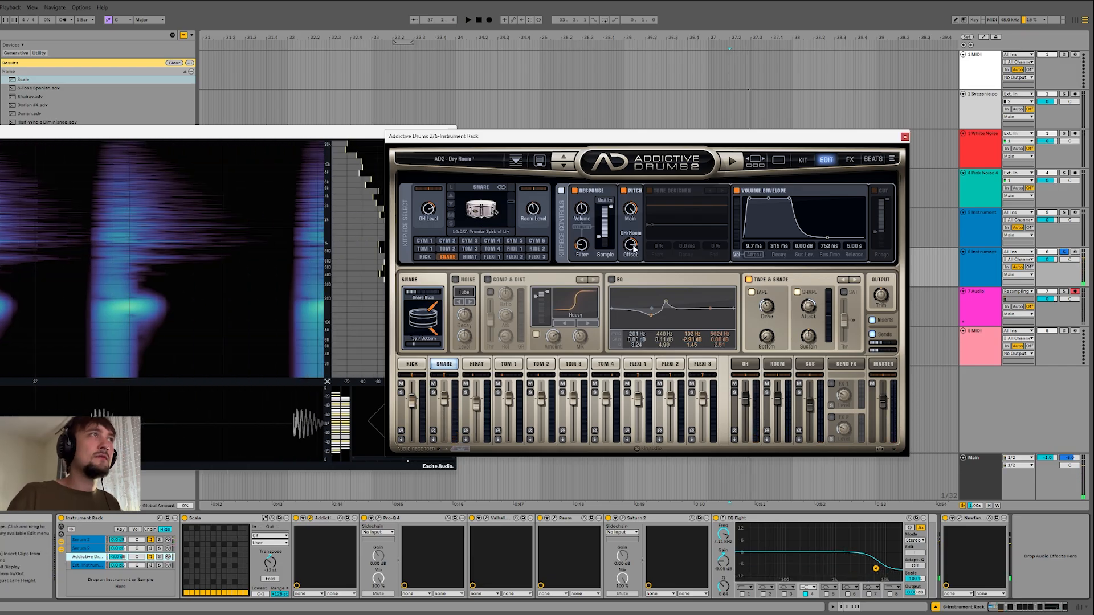
# Step: Delete the second Serum 2 chain from the instrument rack on track 6
pyautogui.click(450, 203)
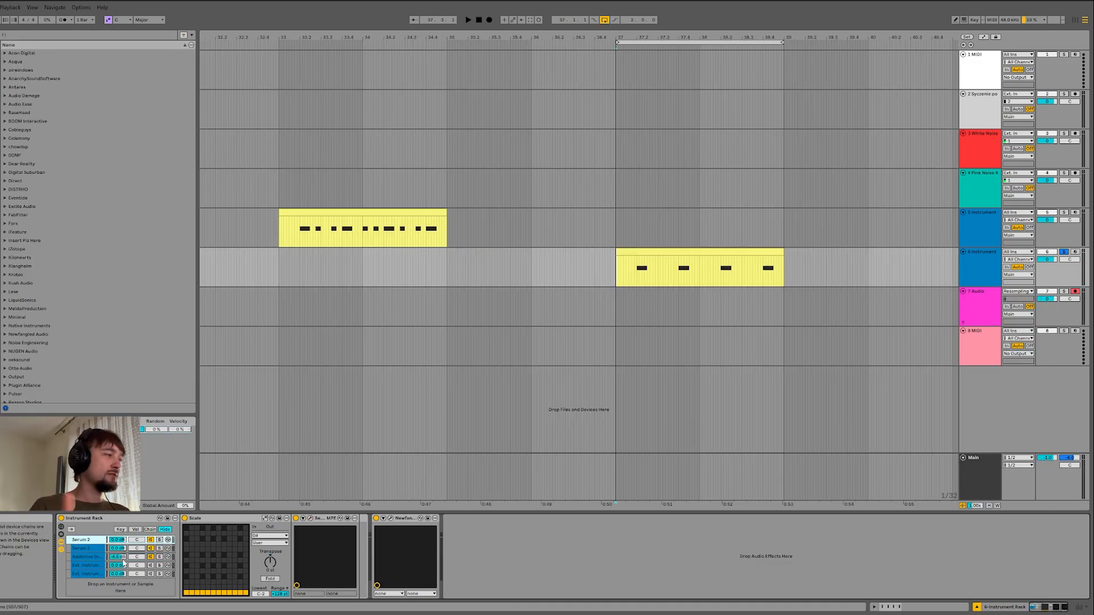
pyautogui.click(100, 548)
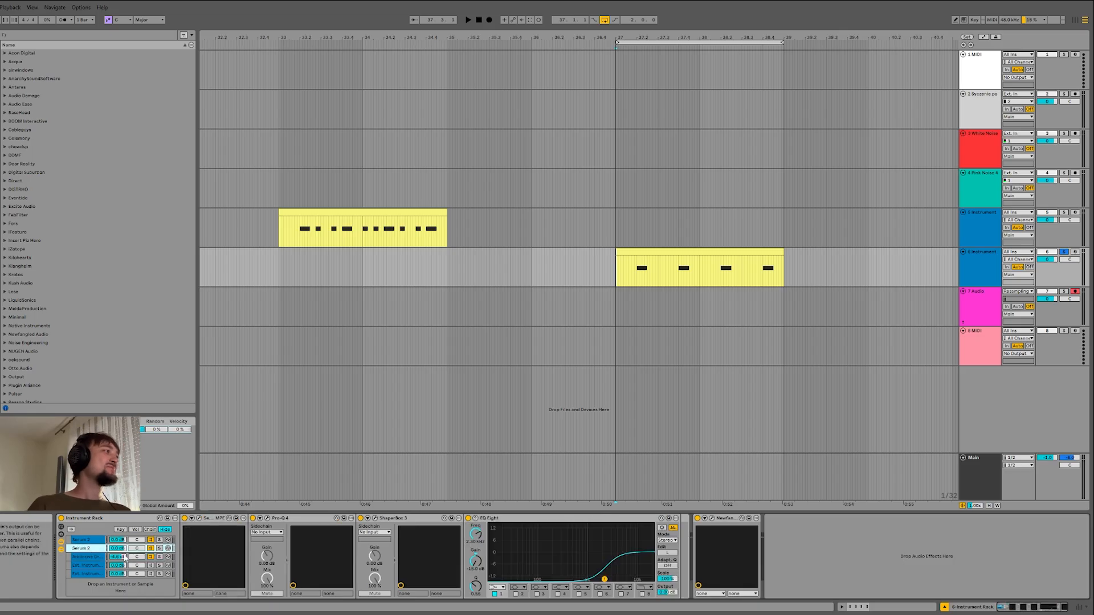
pyautogui.press('Delete')
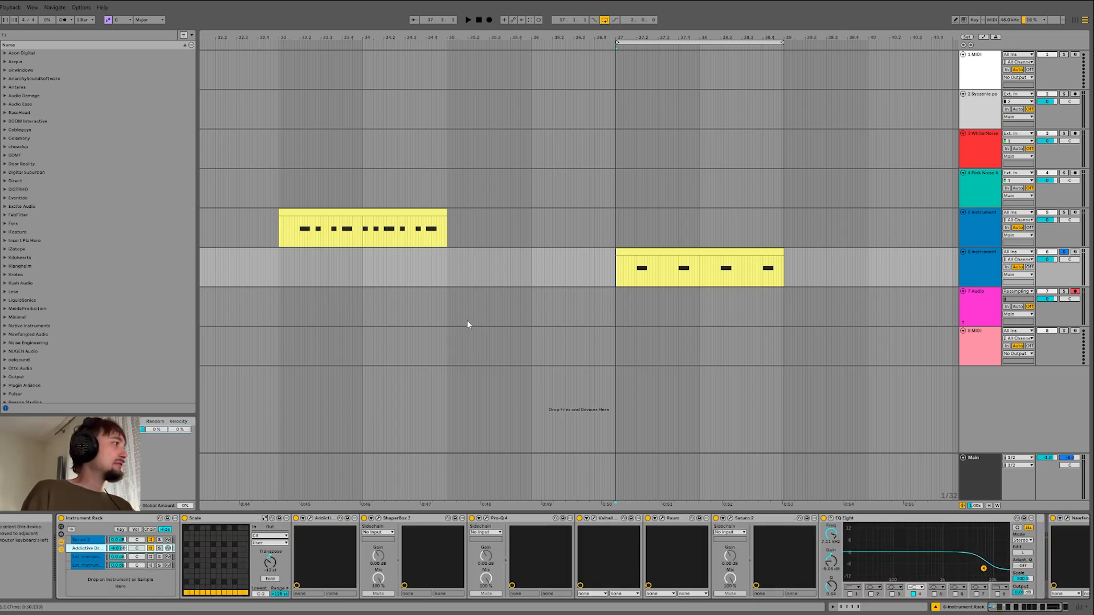
# Step: Insert an audio track below the track 6 instrument rack and move the Syczenie pod prysznicem clip onto it, starting at about 37.2.2
pyautogui.scroll(-3, 579, 273)
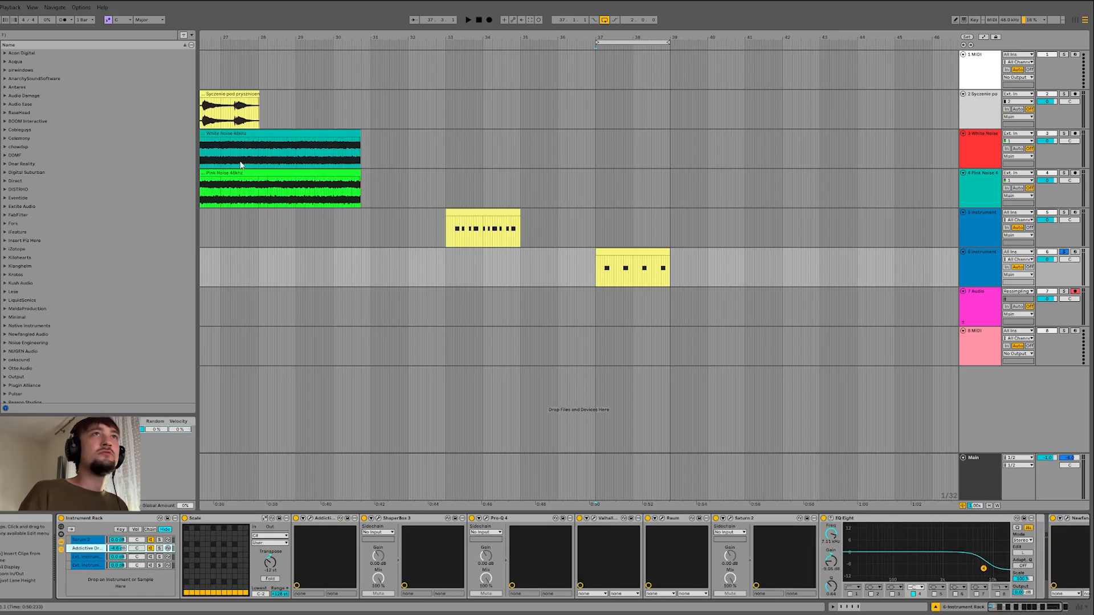
pyautogui.click(239, 95)
pyautogui.scroll(-3, 534, 250)
pyautogui.scroll(3, 462, 231)
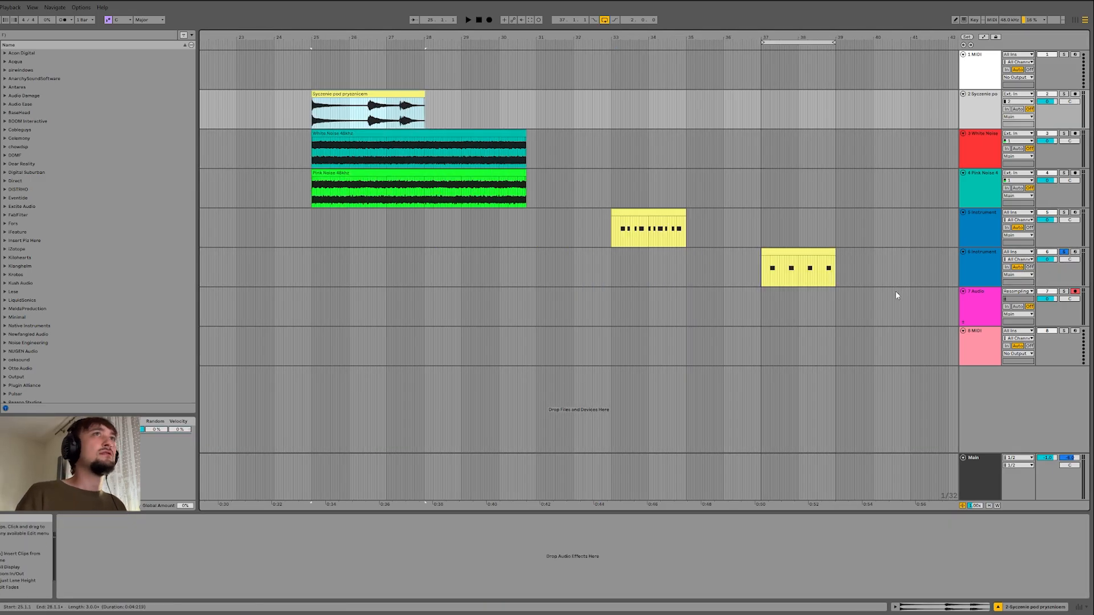
pyautogui.rightClick(964, 269)
pyautogui.click(985, 344)
pyautogui.hotkey('ctrl', 't')
pyautogui.moveTo(401, 94); pyautogui.dragTo(861, 305)
pyautogui.scroll(5, 787, 308)
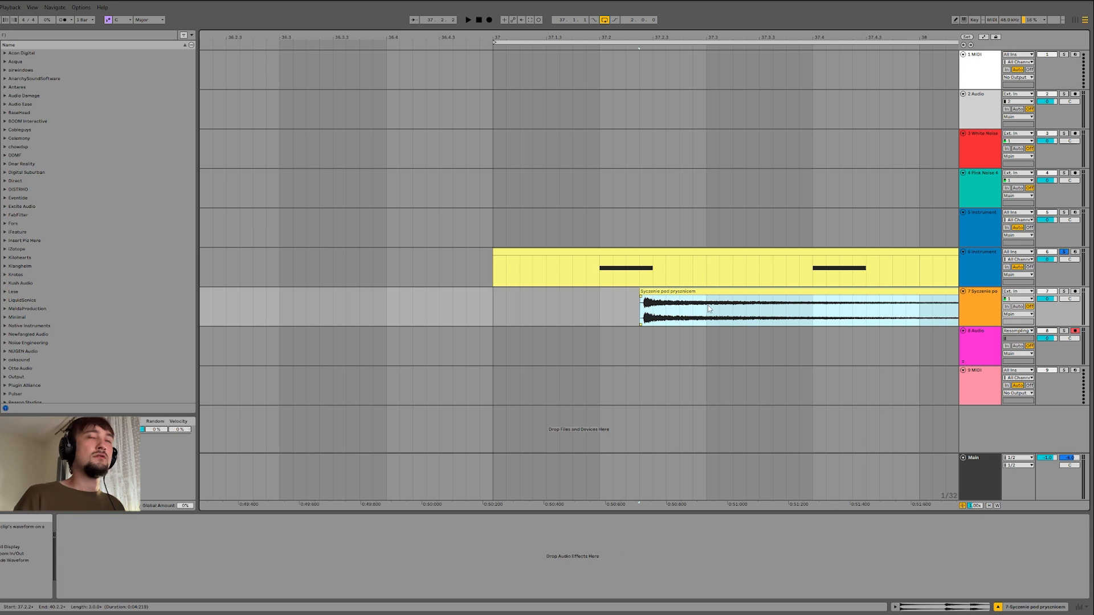
# Step: Solo the Syczenie pod prysznicem track, audition it from the clip's start and open the SPAN analyzer on the Main track
pyautogui.scroll(3, 678, 340)
pyautogui.click(601, 344)
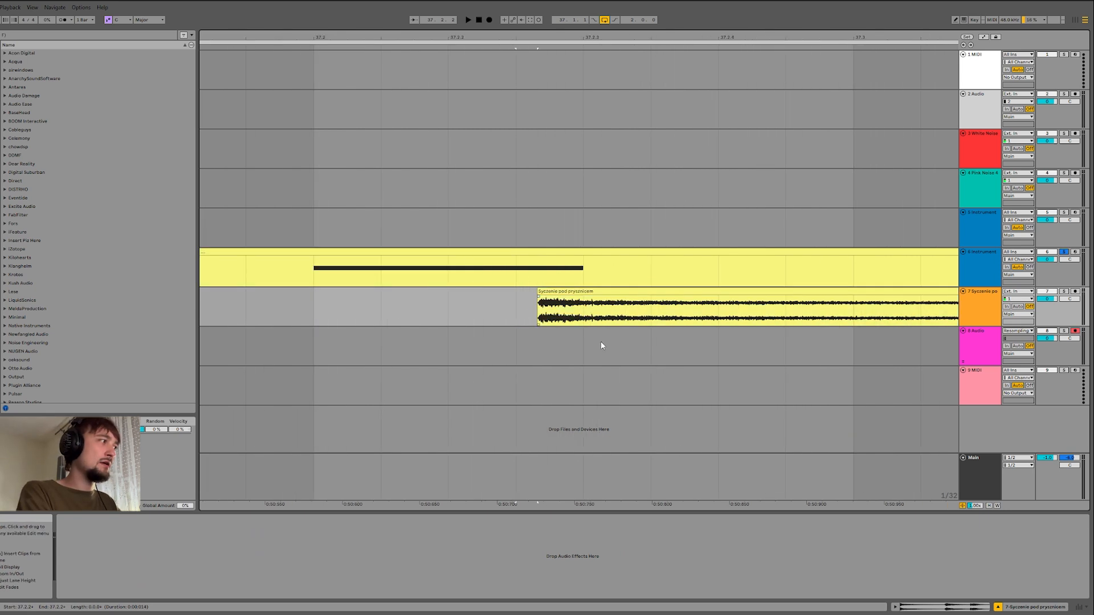
pyautogui.scroll(-3, 535, 310)
pyautogui.click(535, 309)
pyautogui.click(534, 310)
pyautogui.click(1063, 291)
pyautogui.press('space')
pyautogui.press('space')
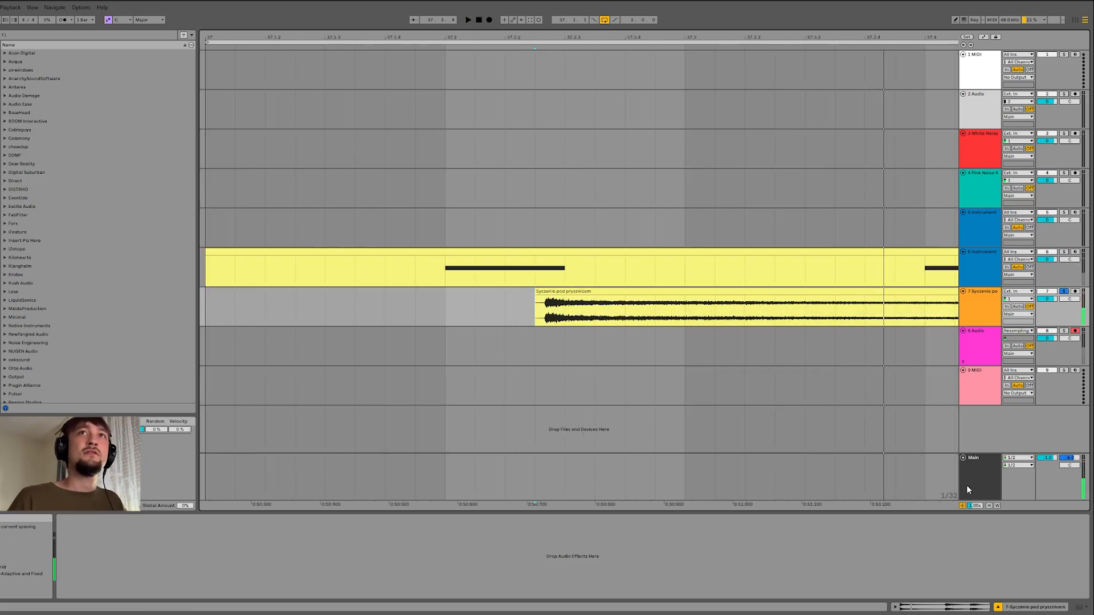
pyautogui.click(966, 489)
pyautogui.click(74, 518)
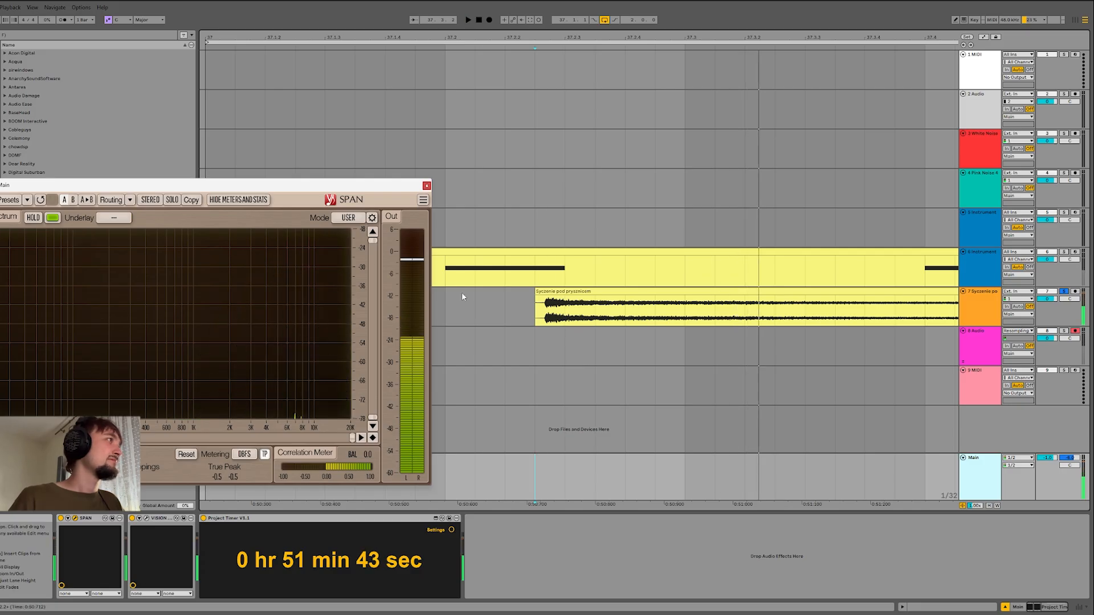
# Step: Split the Syczenie pod prysznicem clip at about 38.4.2 and delete the tail after the split
pyautogui.scroll(-5, 573, 292)
pyautogui.click(573, 291)
pyautogui.click(847, 311)
pyautogui.hotkey('ctrl', 'e')
pyautogui.click(860, 291)
pyautogui.press('Delete')
# Step: Open the shortened clip's detail view, move the SPAN window clear of its settings and bring up the warp mode choices
pyautogui.click(770, 290)
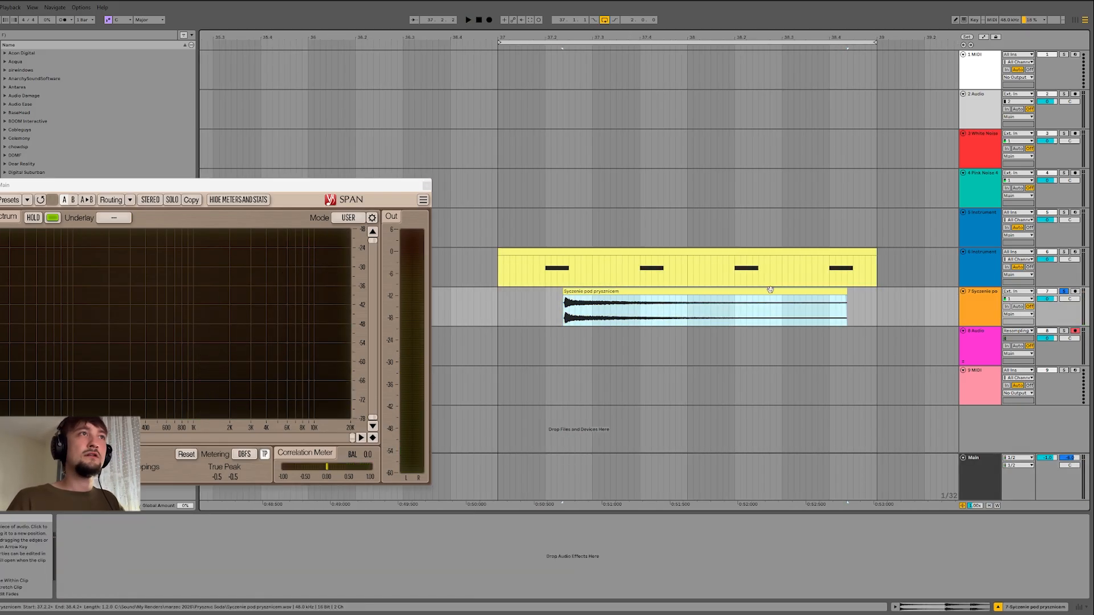
pyautogui.doubleClick(770, 291)
pyautogui.moveTo(378, 186); pyautogui.dragTo(612, 127)
pyautogui.click(157, 416)
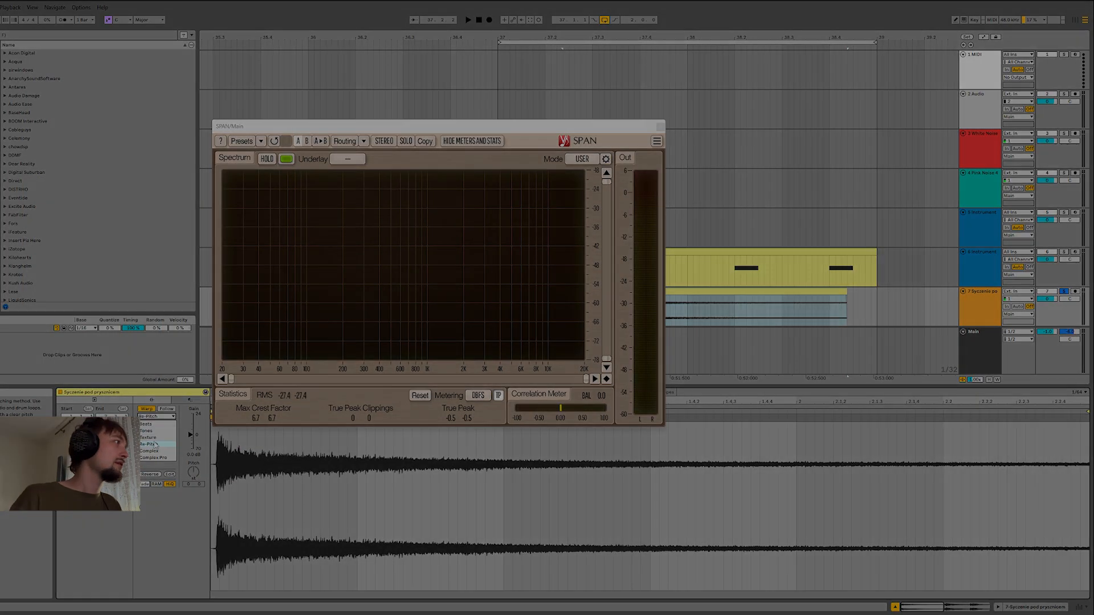